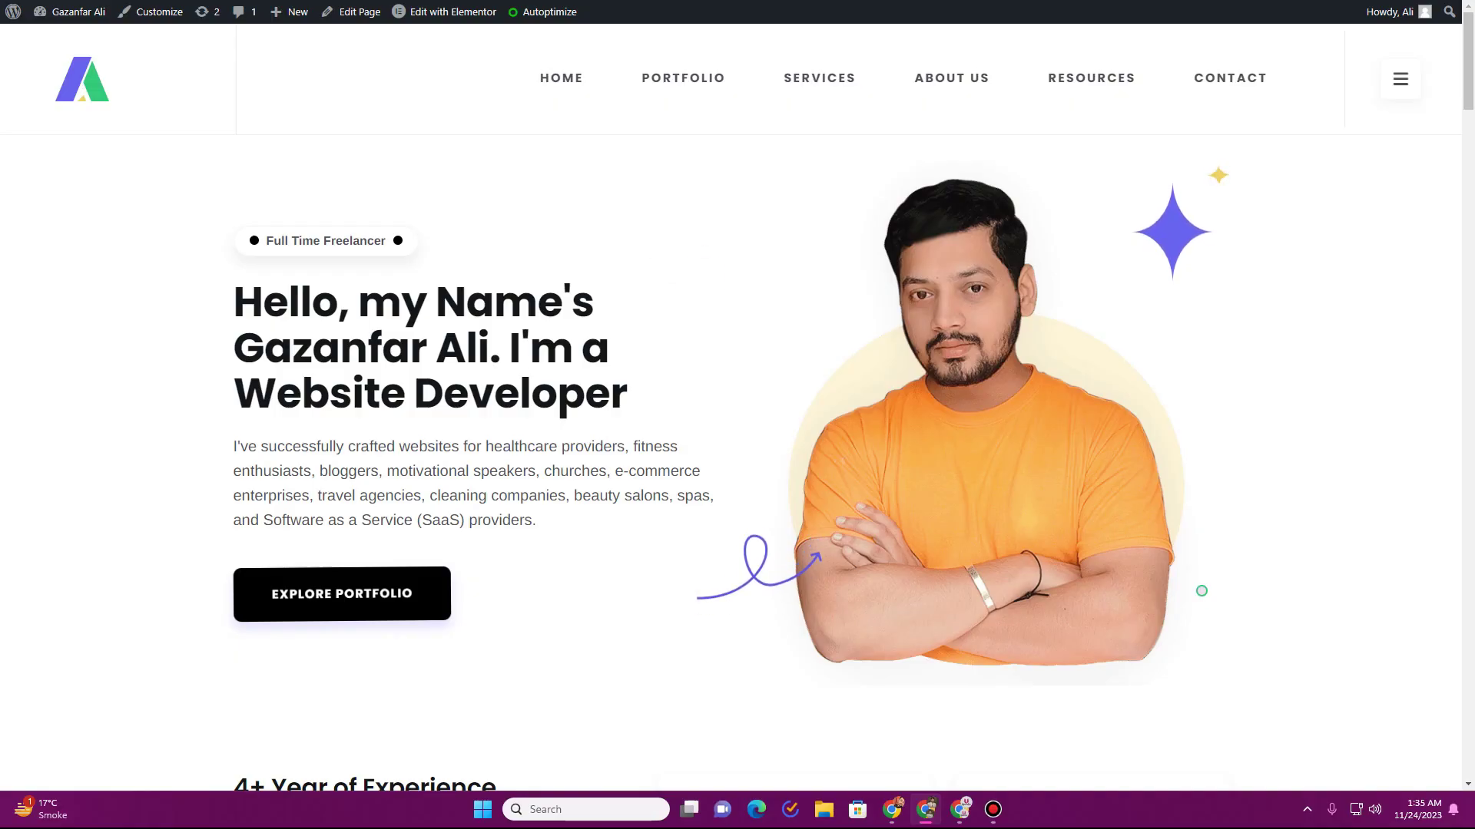
- Compare the desktop and mobile PageSpeed Insights results for aliwebsitesolutions.com, including the mobile metrics and opportunities
{"action": "key", "text": "ctrl+Tab"}
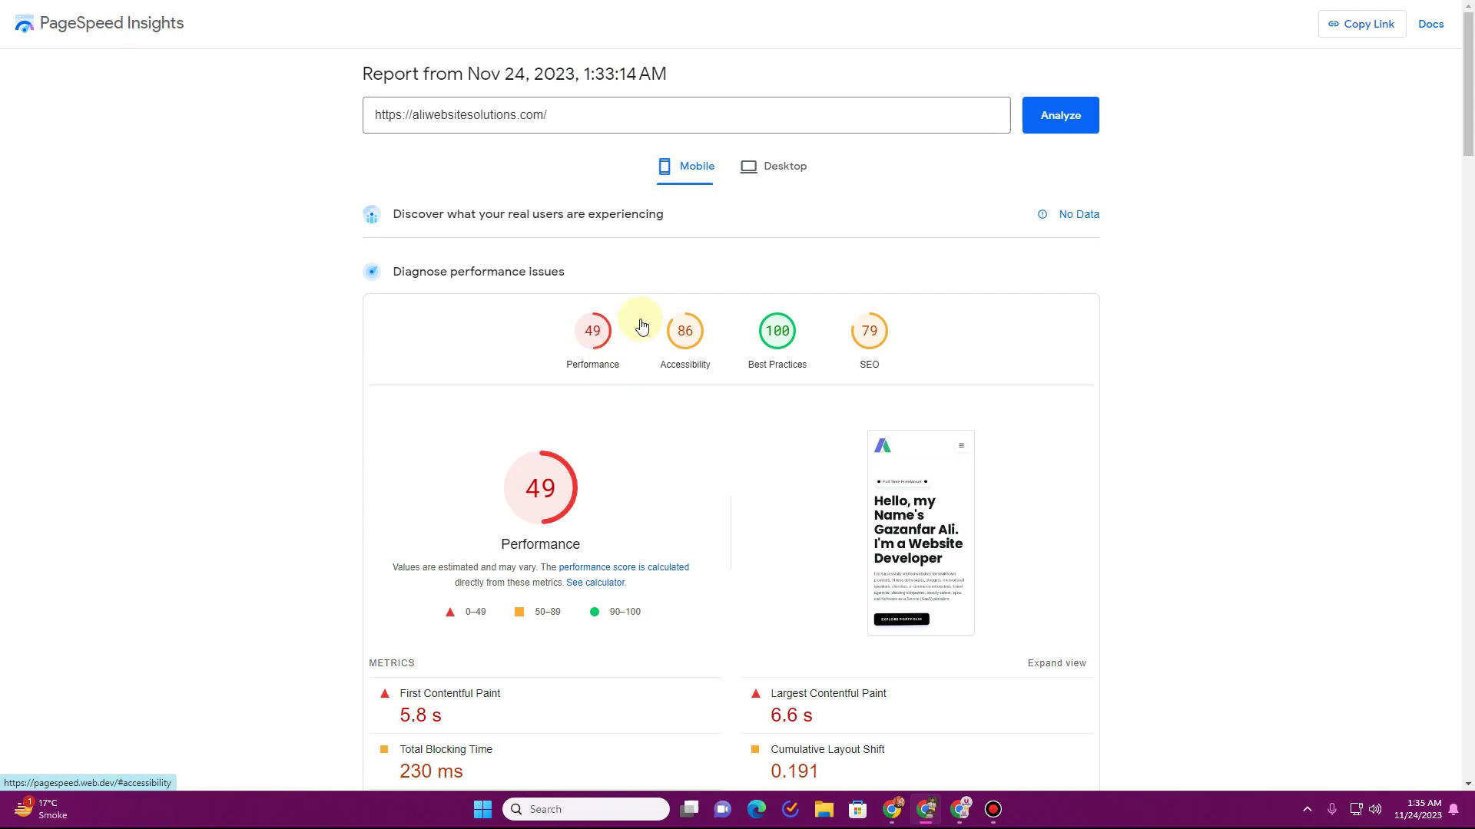
{"action": "left_click", "coordinate": [765, 191]}
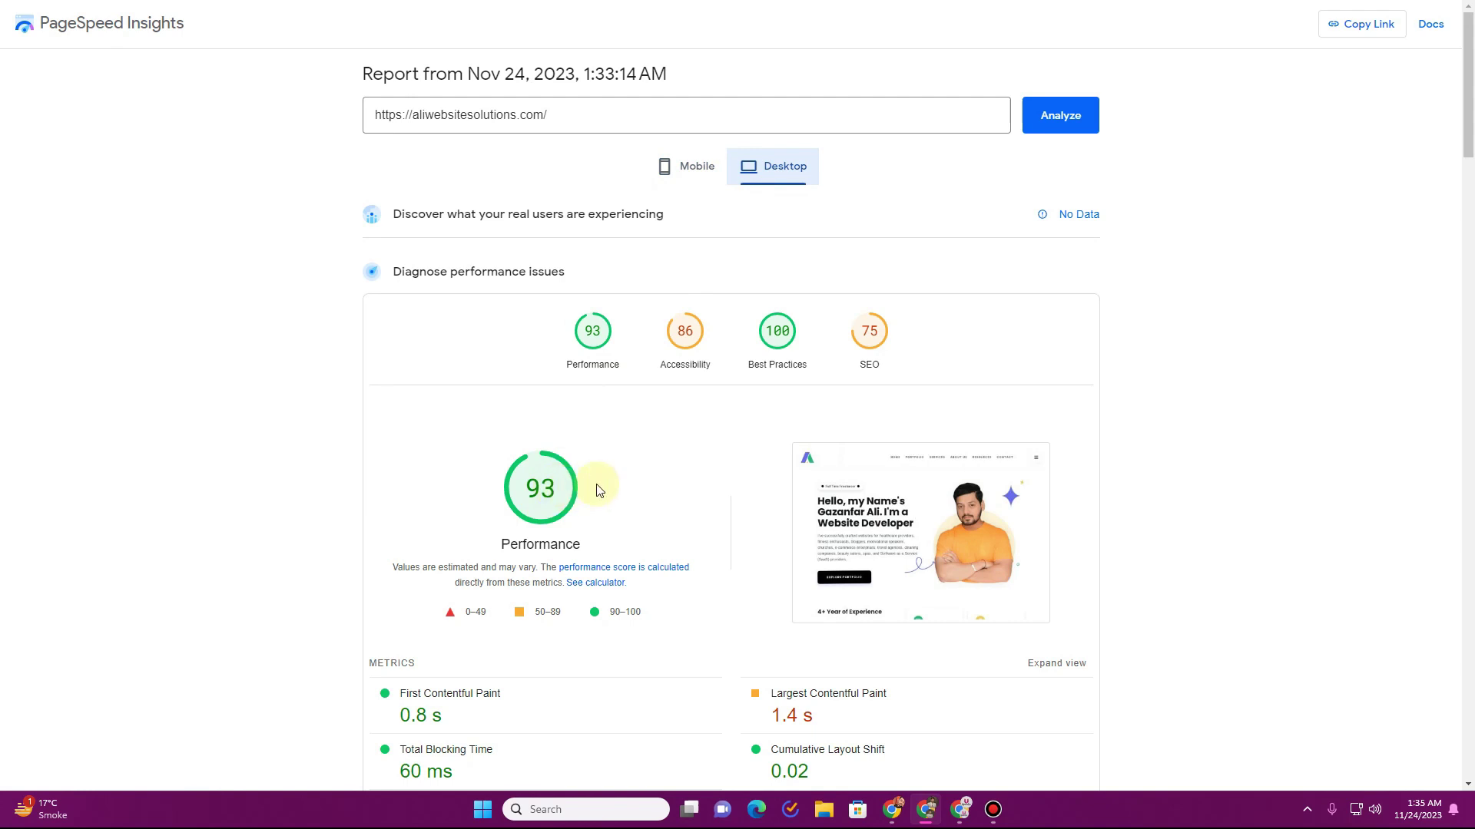
{"action": "left_click", "coordinate": [686, 175]}
{"action": "scroll", "coordinate": [517, 461], "scroll_direction": "down", "scroll_amount": 3}
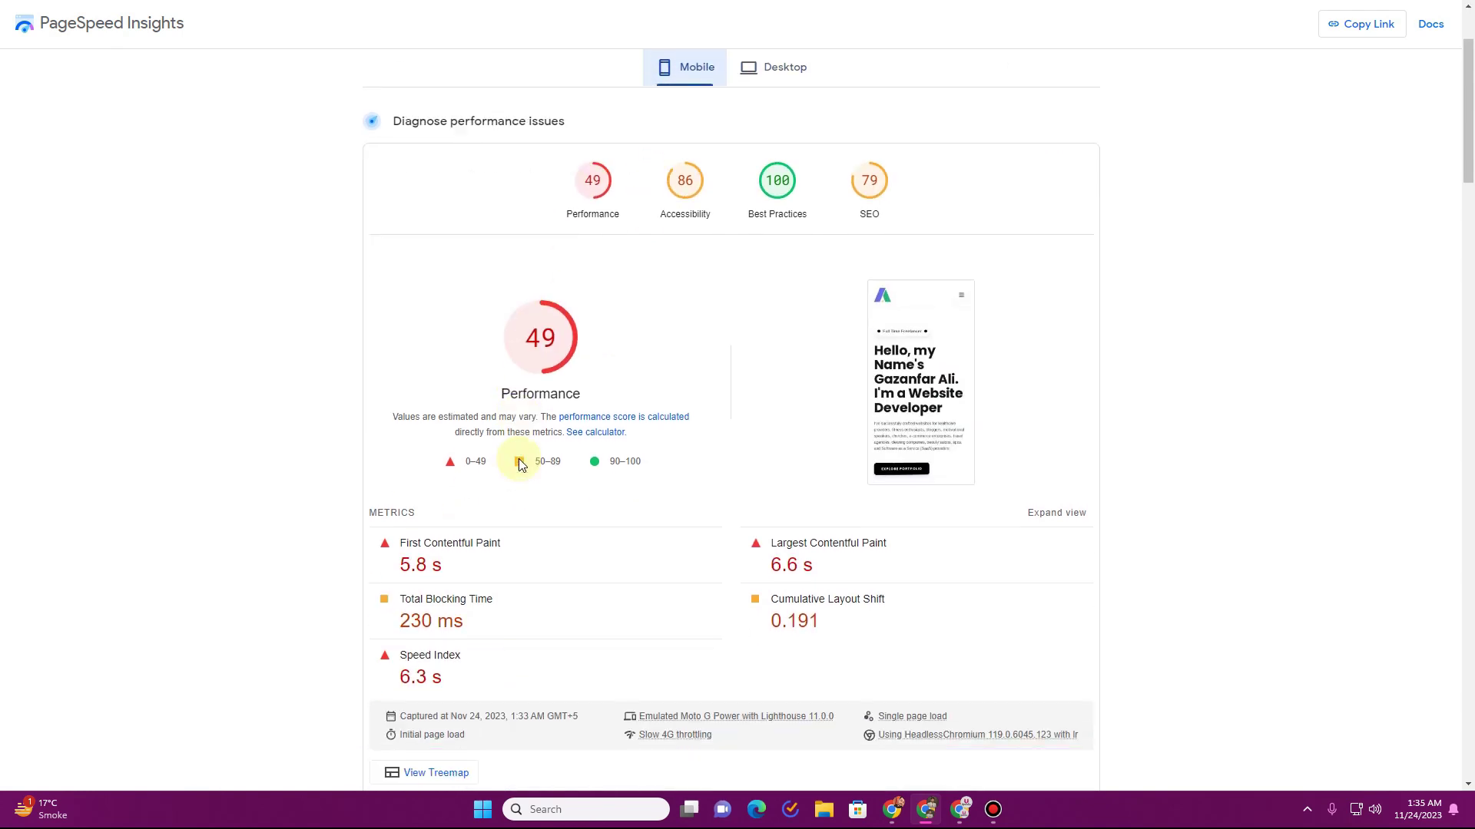
{"action": "scroll", "coordinate": [518, 464], "scroll_direction": "down", "scroll_amount": 7}
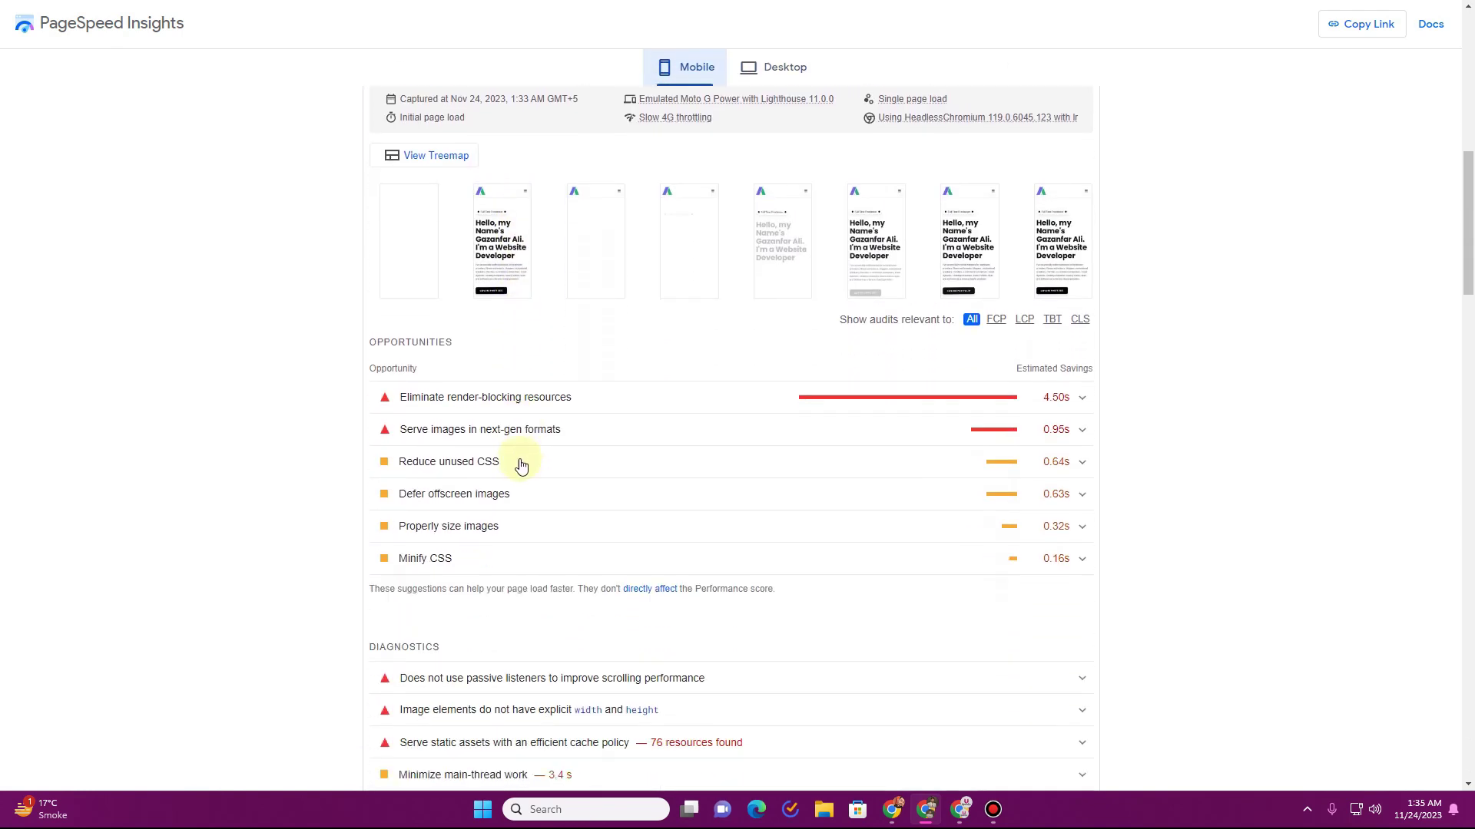
{"action": "scroll", "coordinate": [555, 403], "scroll_direction": "up", "scroll_amount": 1}
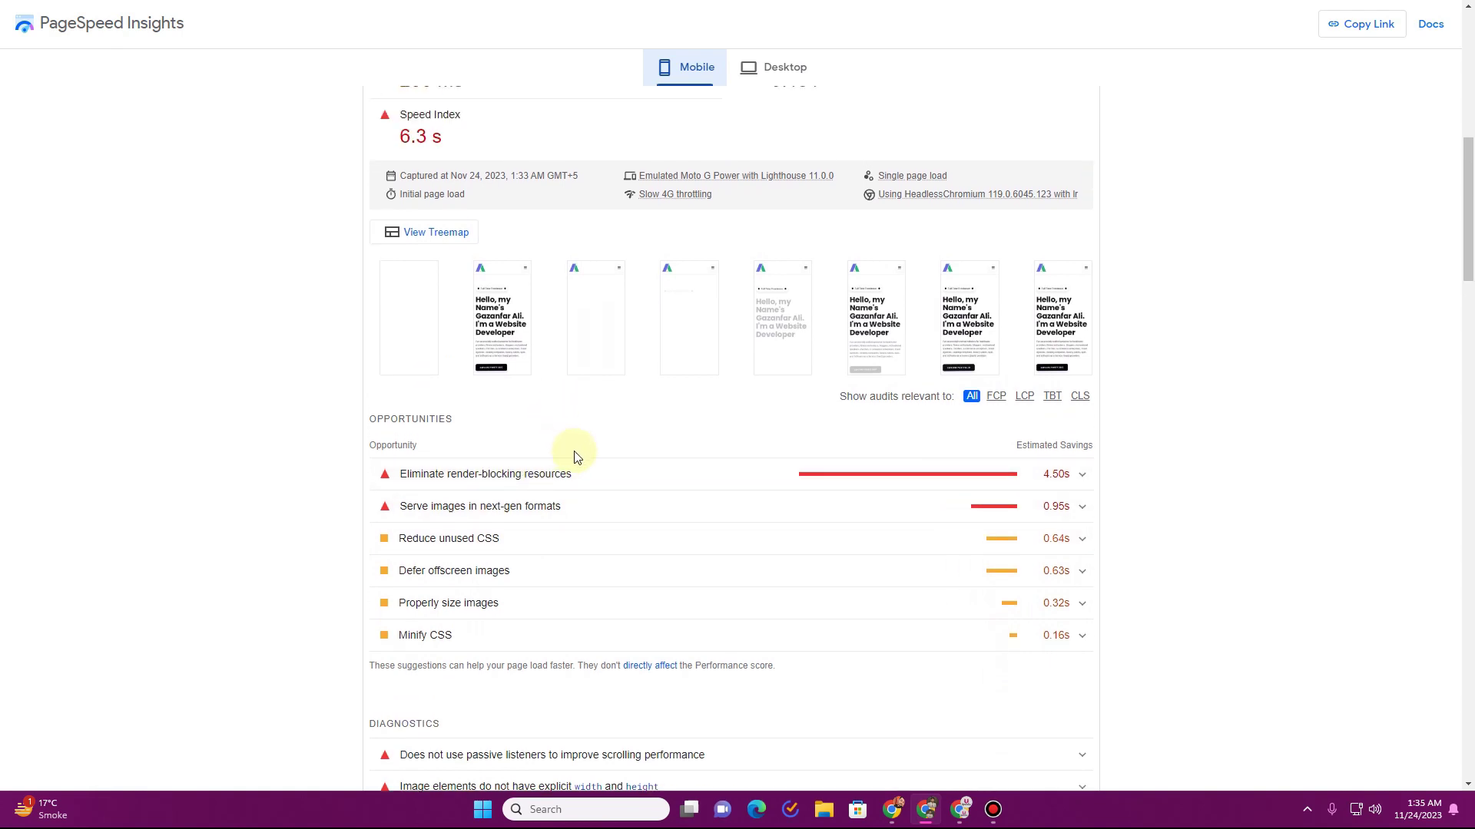
- Expand the Eliminate render-blocking resources audit in the mobile report and review its details alongside the performance metrics
{"action": "left_click", "coordinate": [1081, 476]}
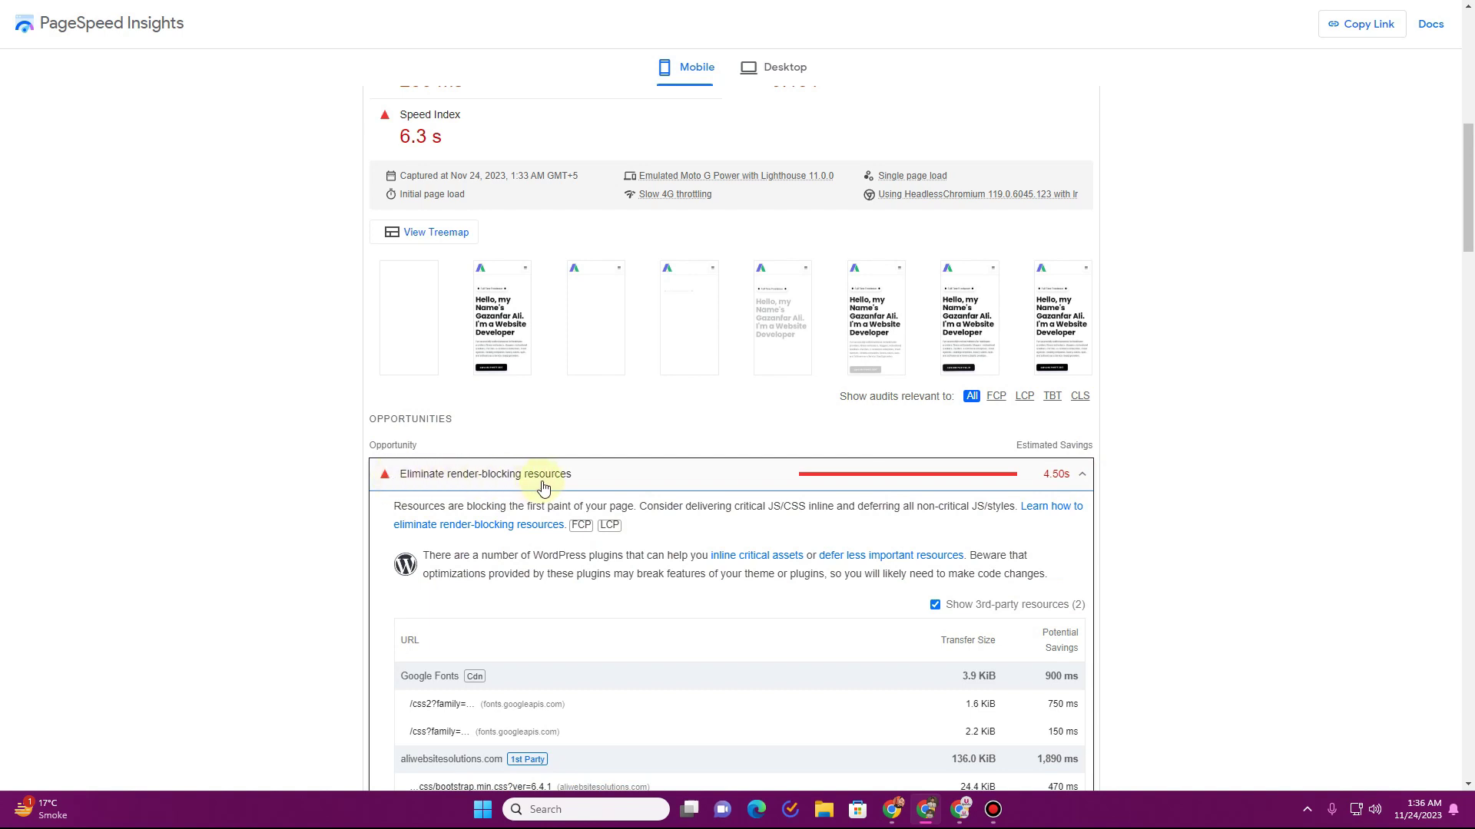
{"action": "scroll", "coordinate": [679, 496], "scroll_direction": "down", "scroll_amount": 5}
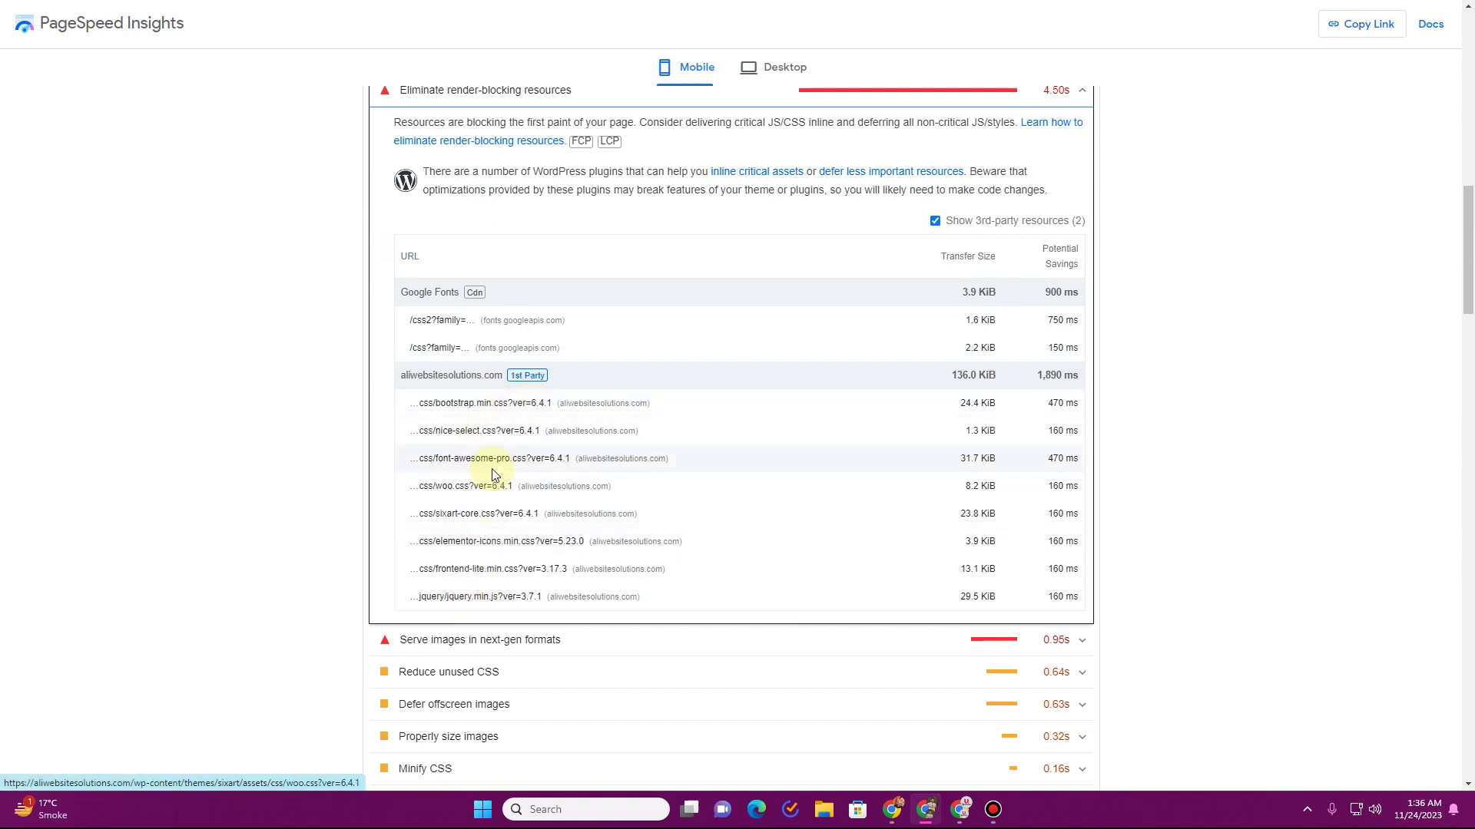
{"action": "scroll", "coordinate": [495, 474], "scroll_direction": "up", "scroll_amount": 2}
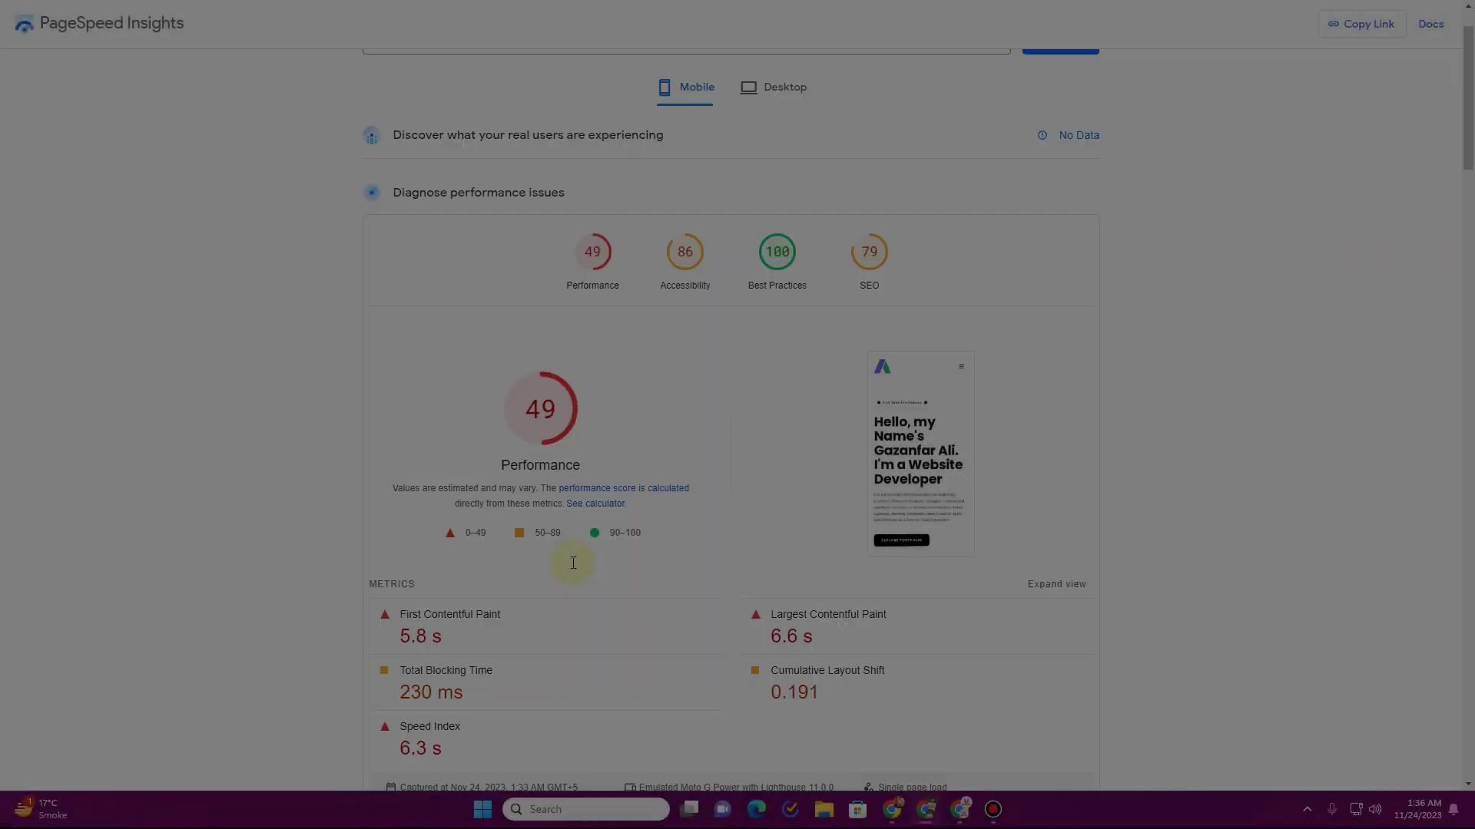
{"action": "scroll", "coordinate": [572, 567], "scroll_direction": "down", "scroll_amount": 5}
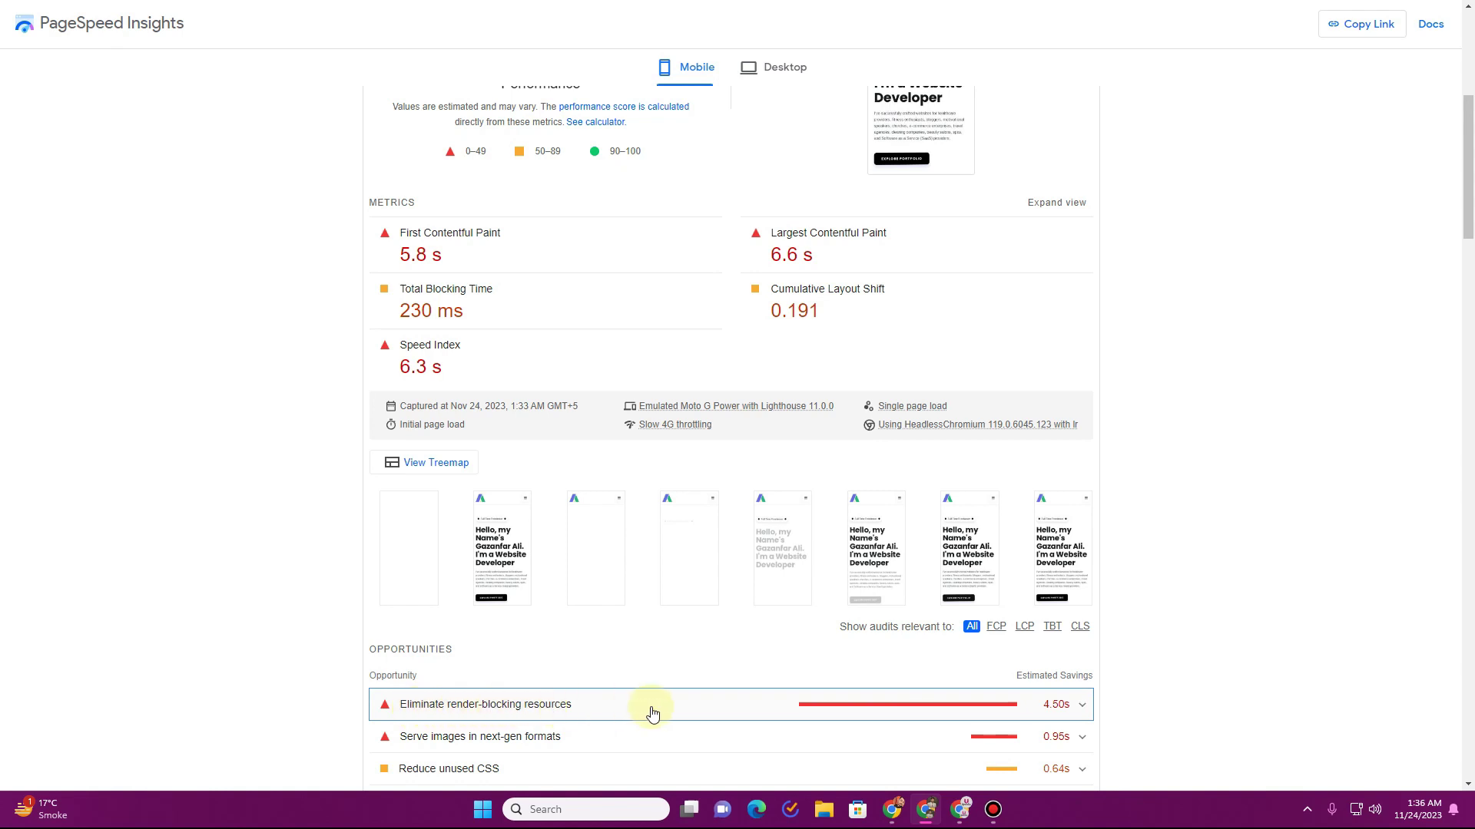
{"action": "scroll", "coordinate": [636, 632], "scroll_direction": "up", "scroll_amount": 6}
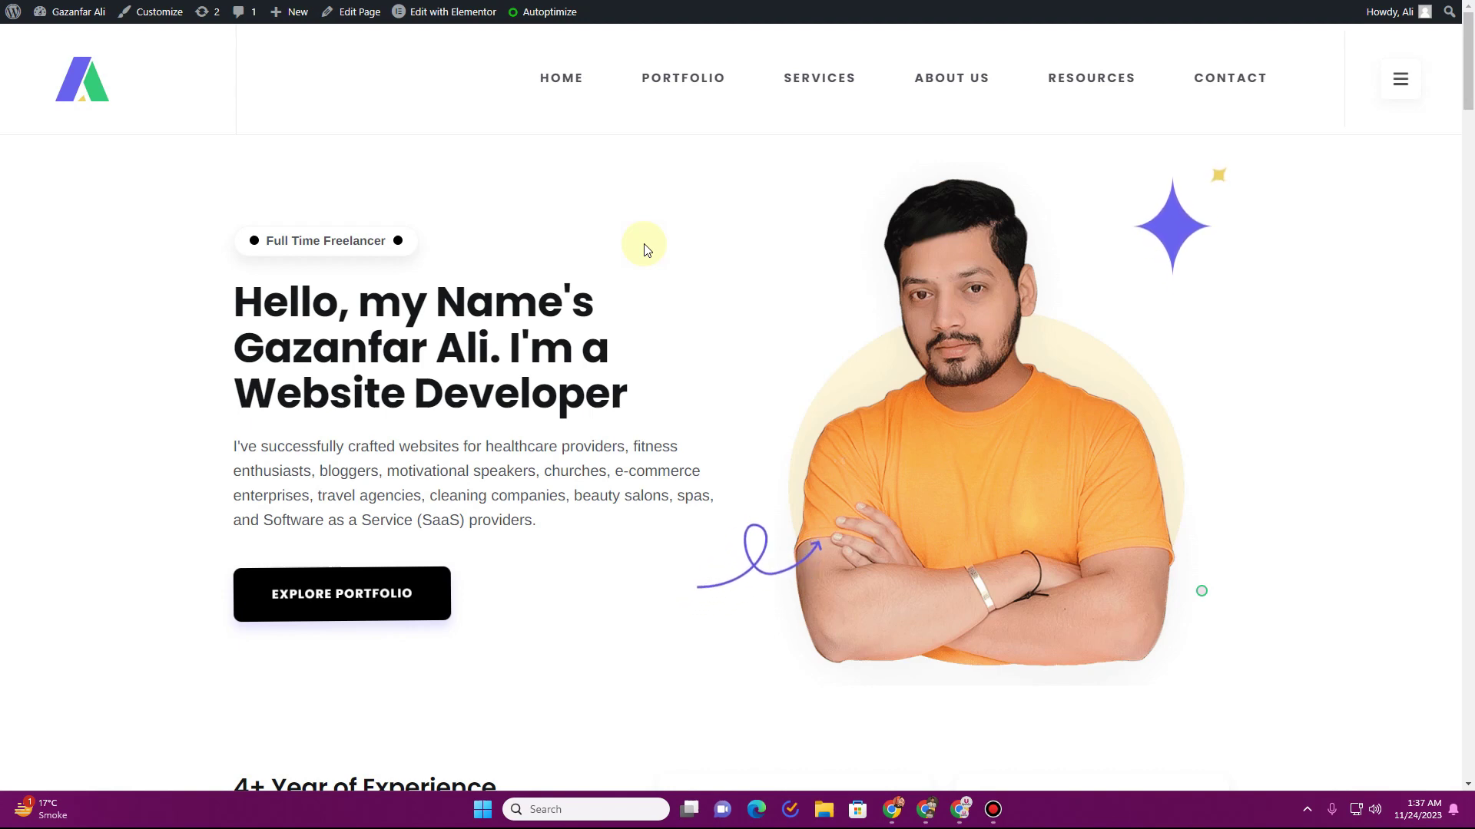
- Return to the mobile PageSpeed report and examine the CSS and JavaScript files listed as render-blocking
{"action": "key", "text": "alt+Tab"}
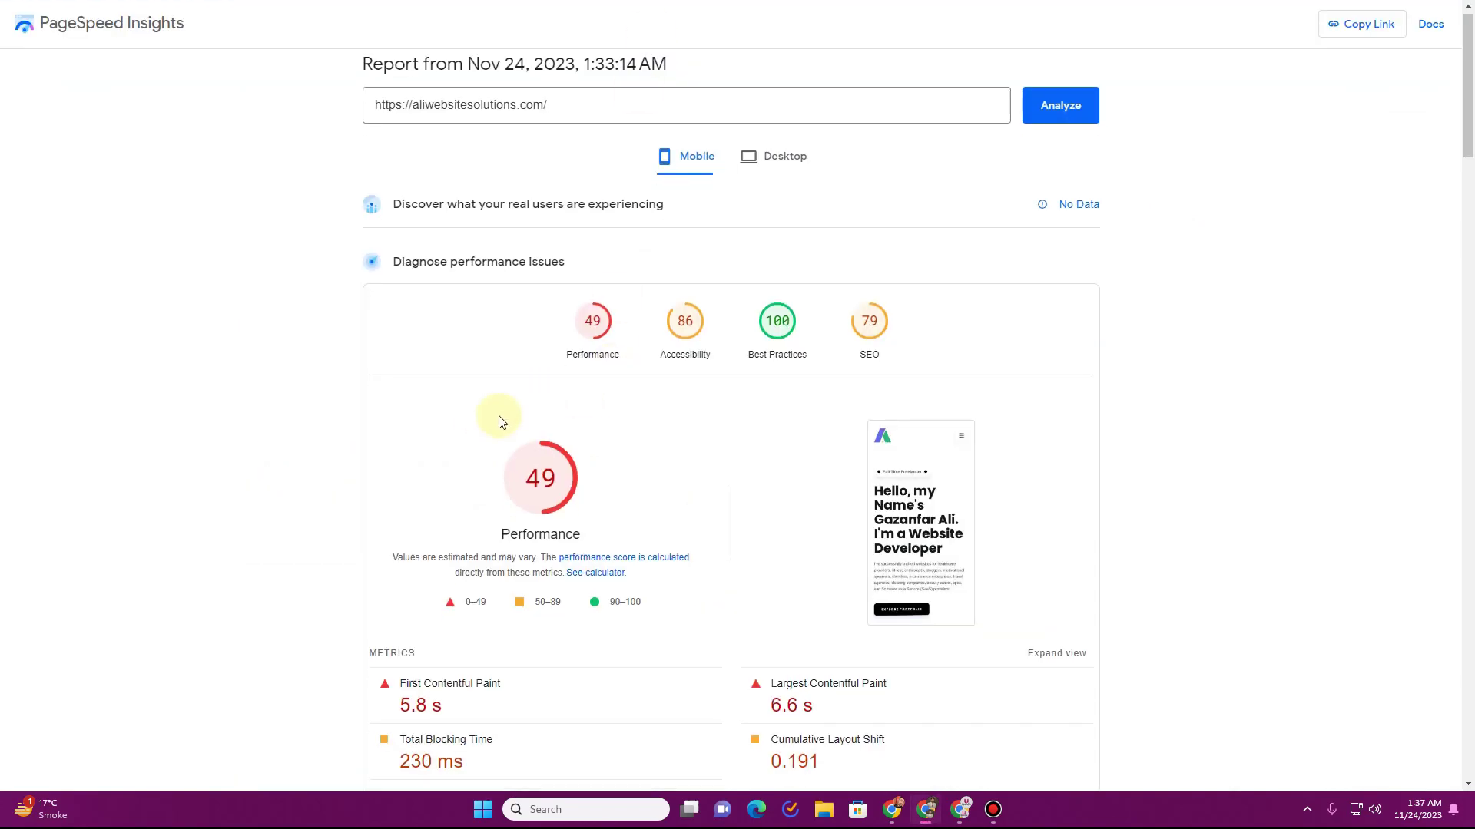
{"action": "scroll", "coordinate": [500, 421], "scroll_direction": "down", "scroll_amount": 7}
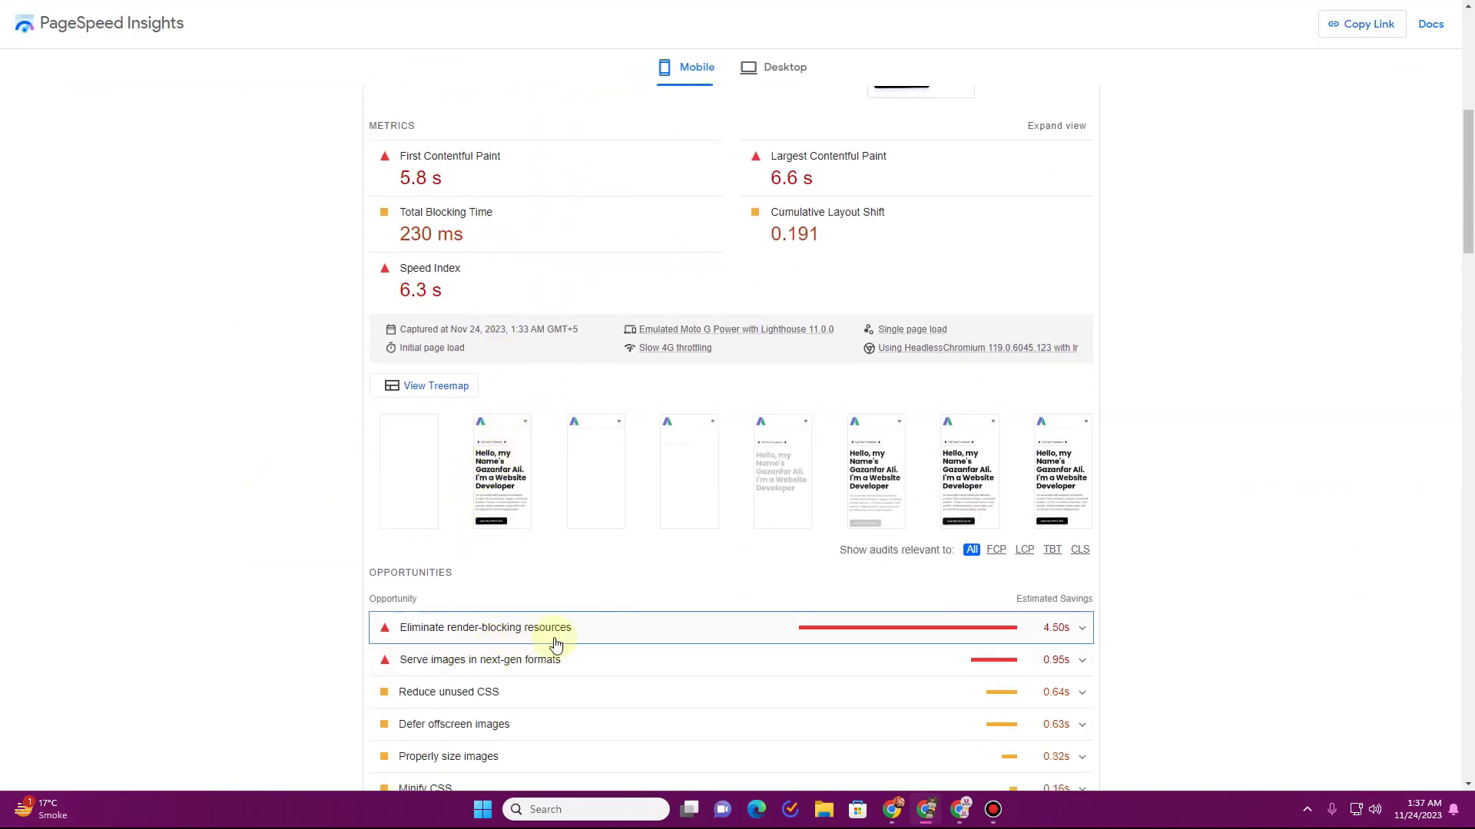
{"action": "left_click", "coordinate": [1082, 628]}
{"action": "scroll", "coordinate": [569, 461], "scroll_direction": "down", "scroll_amount": 7}
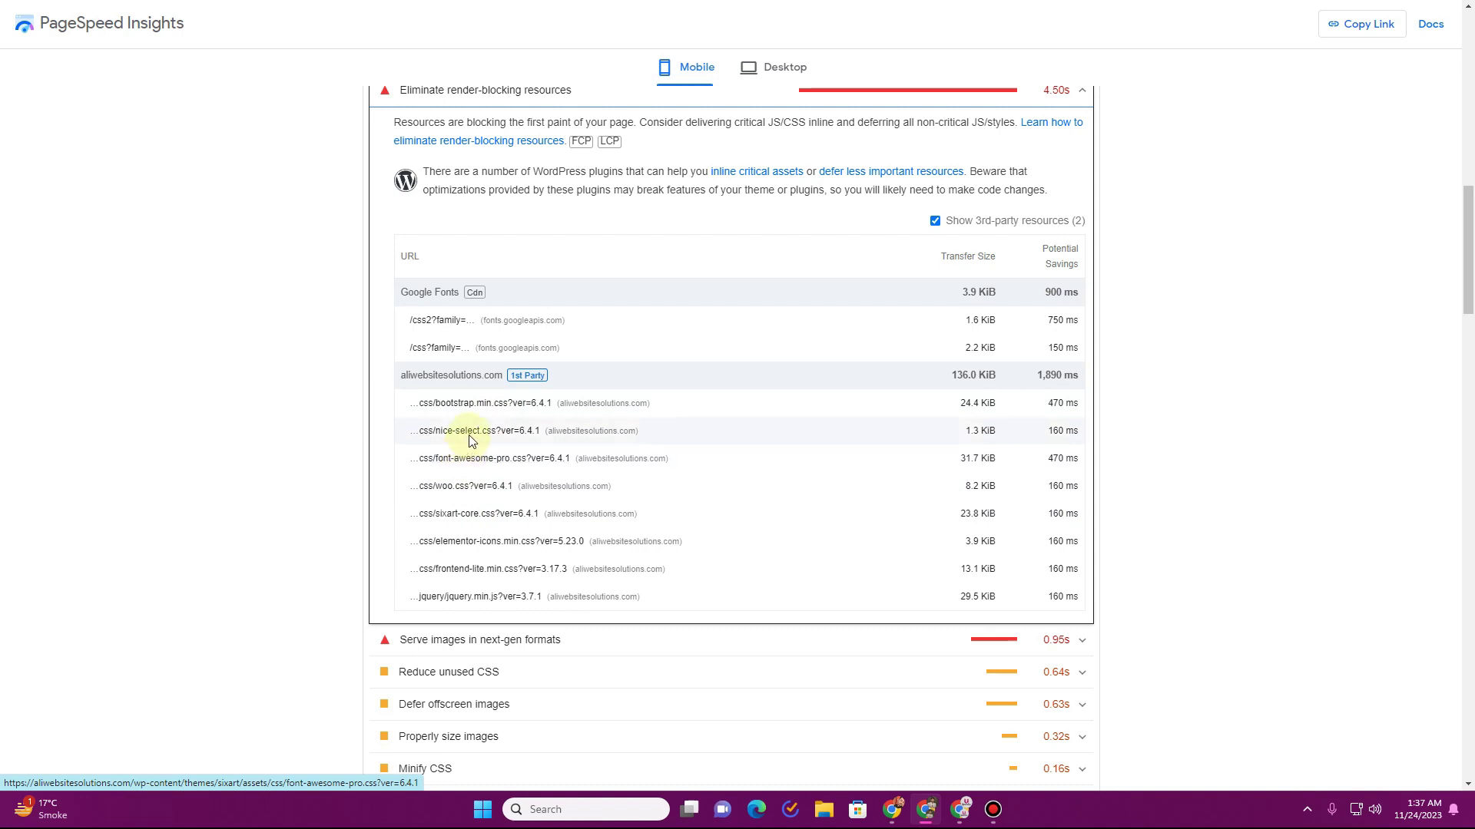
{"action": "scroll", "coordinate": [470, 435], "scroll_direction": "down", "scroll_amount": 2}
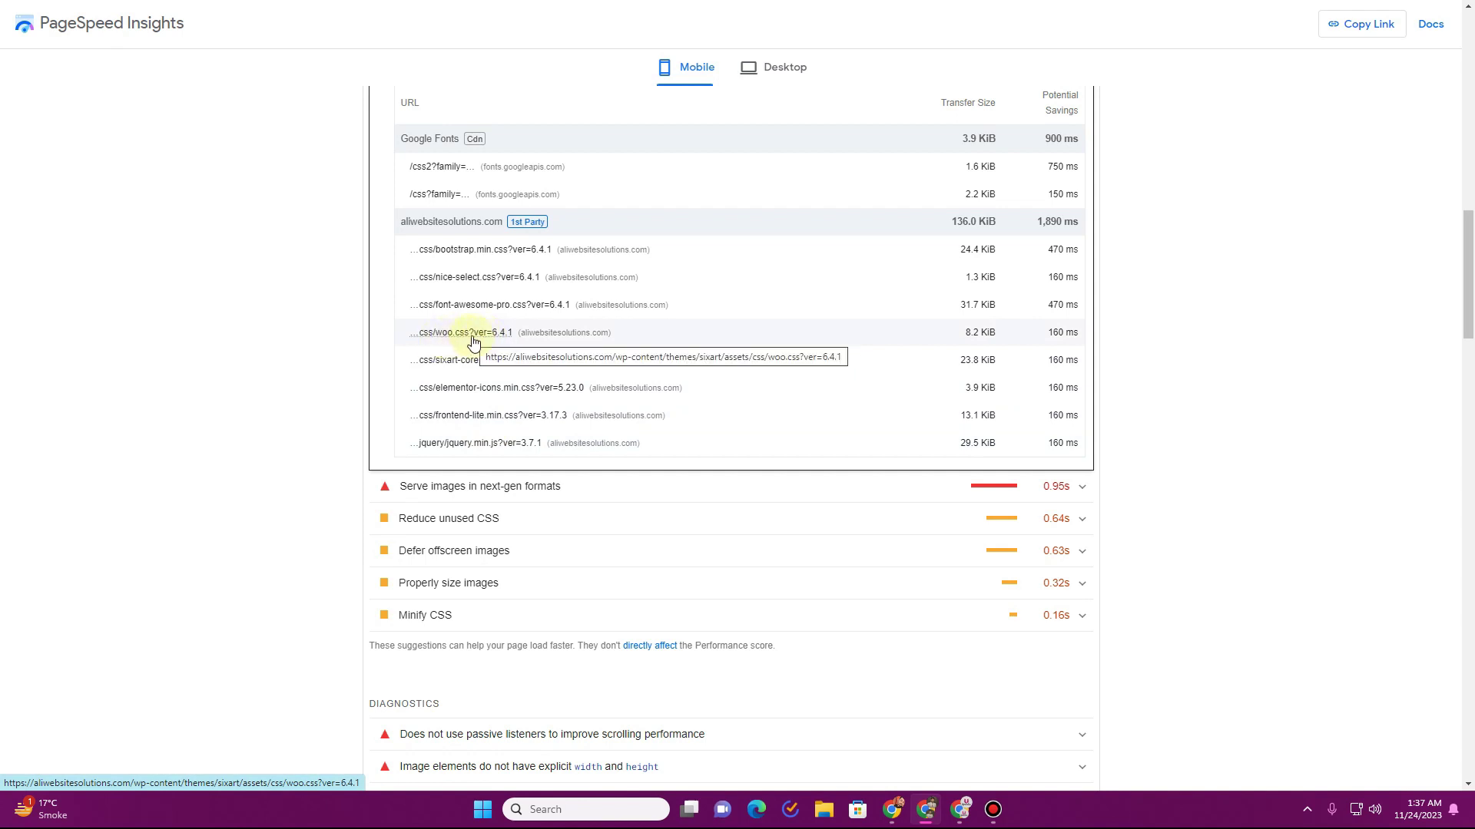
- View the website home page's source code and examine the wp-emoji inline styles and the jquery-migrate script entry
{"action": "key", "text": "ctrl+Tab"}
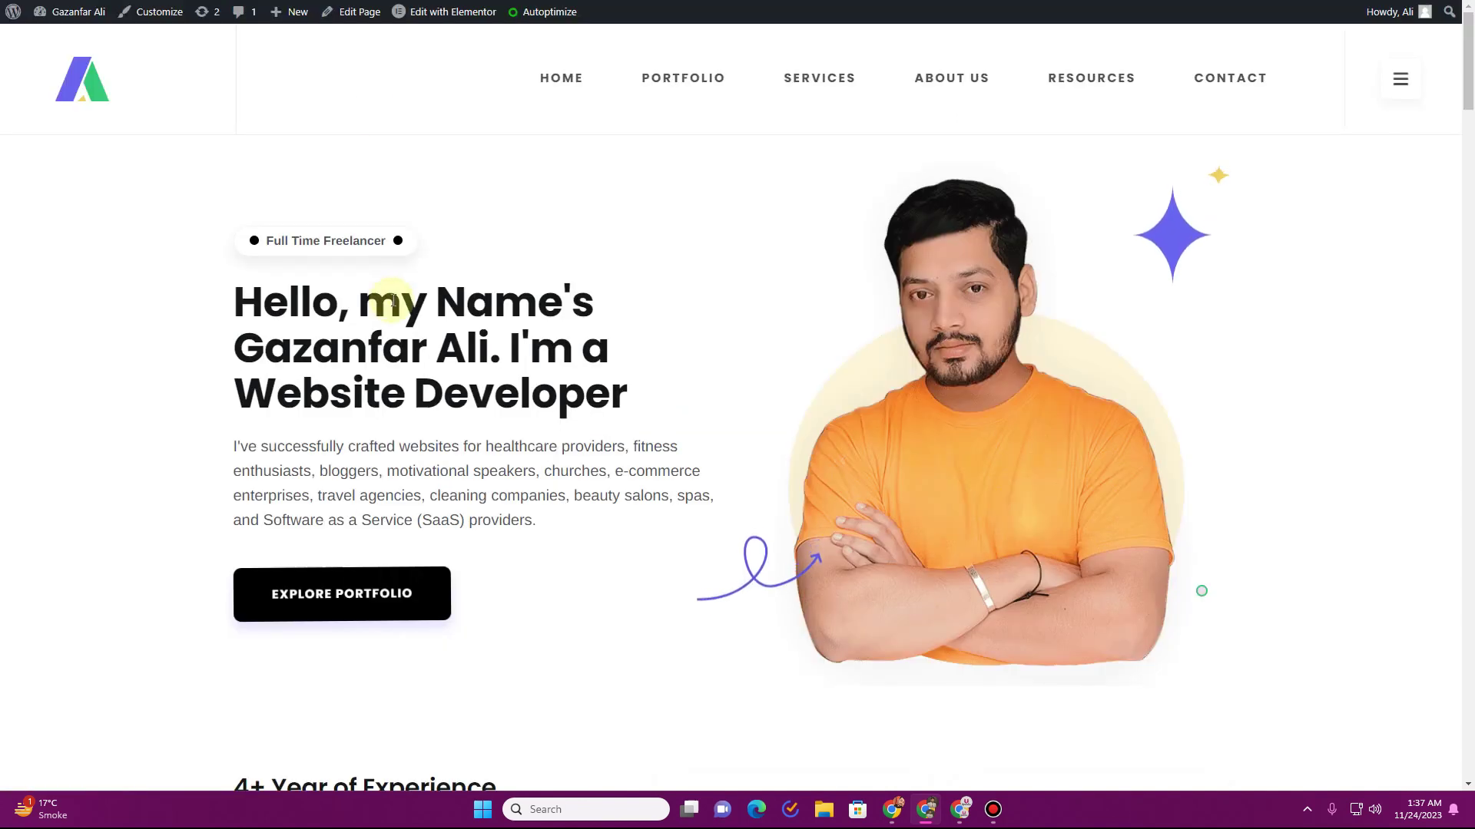
{"action": "right_click", "coordinate": [511, 206]}
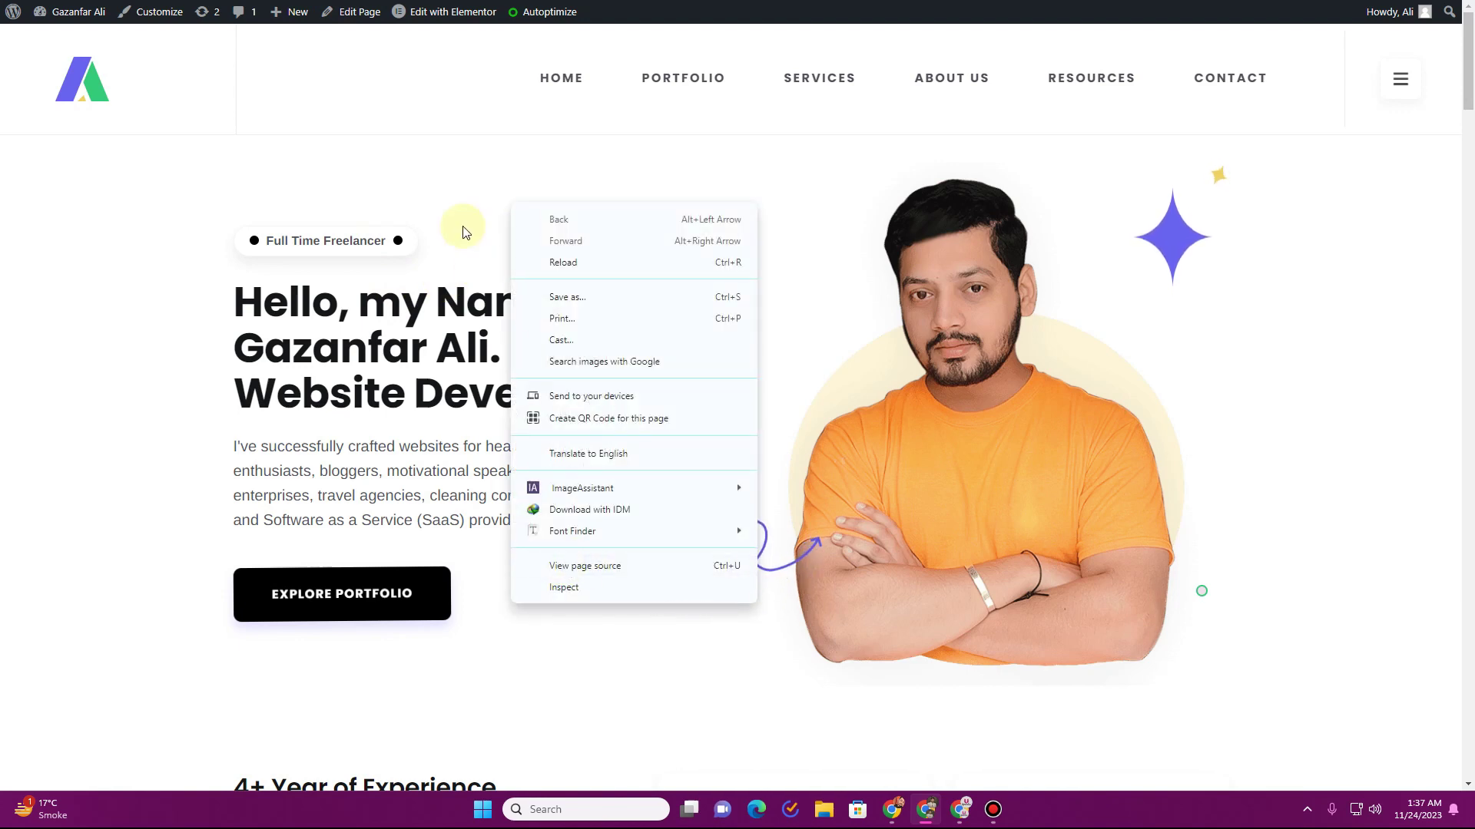
{"action": "left_click", "coordinate": [578, 565]}
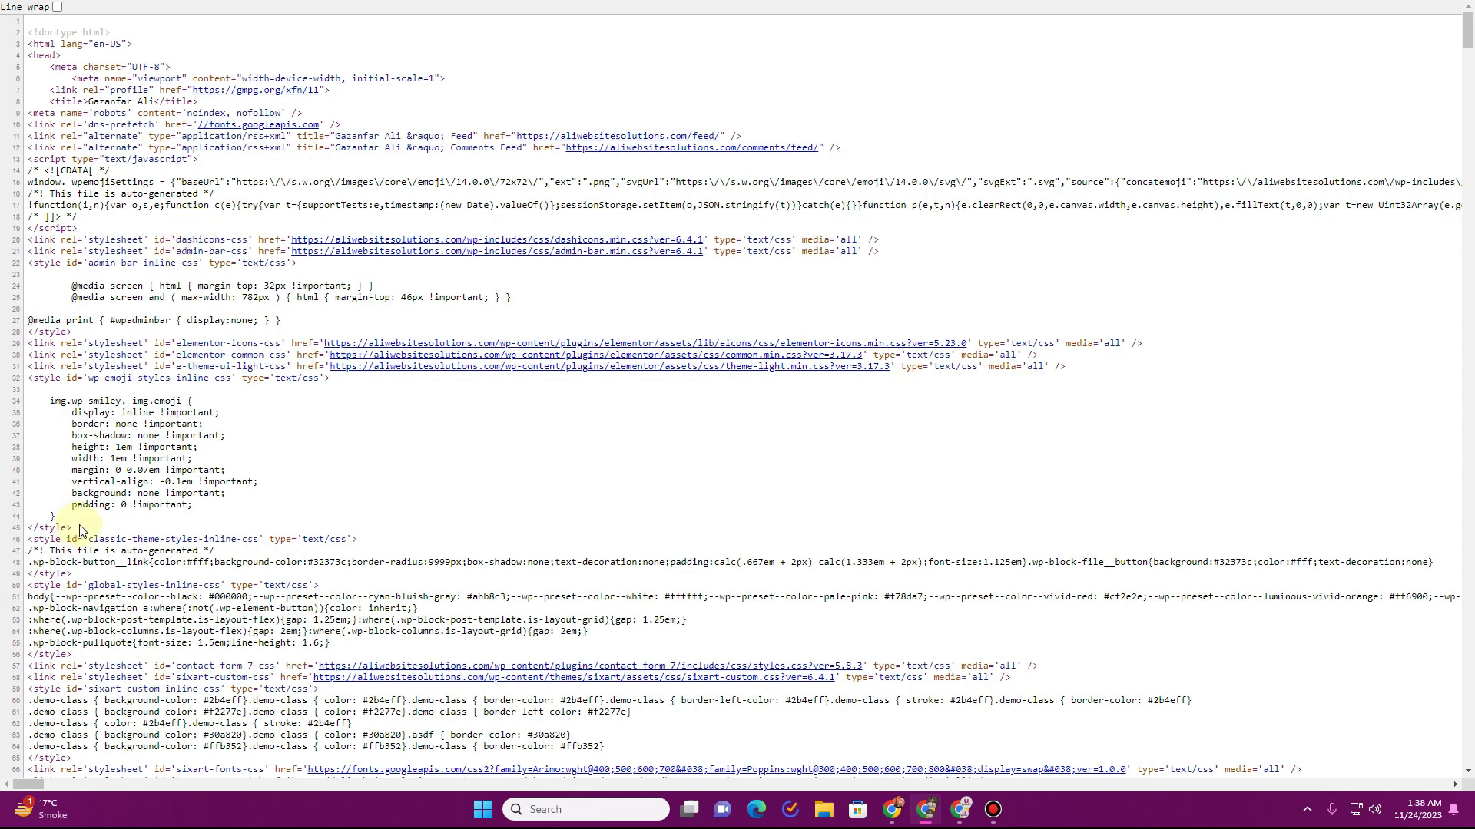
{"action": "left_click_drag", "start_coordinate": [73, 532], "coordinate": [20, 387]}
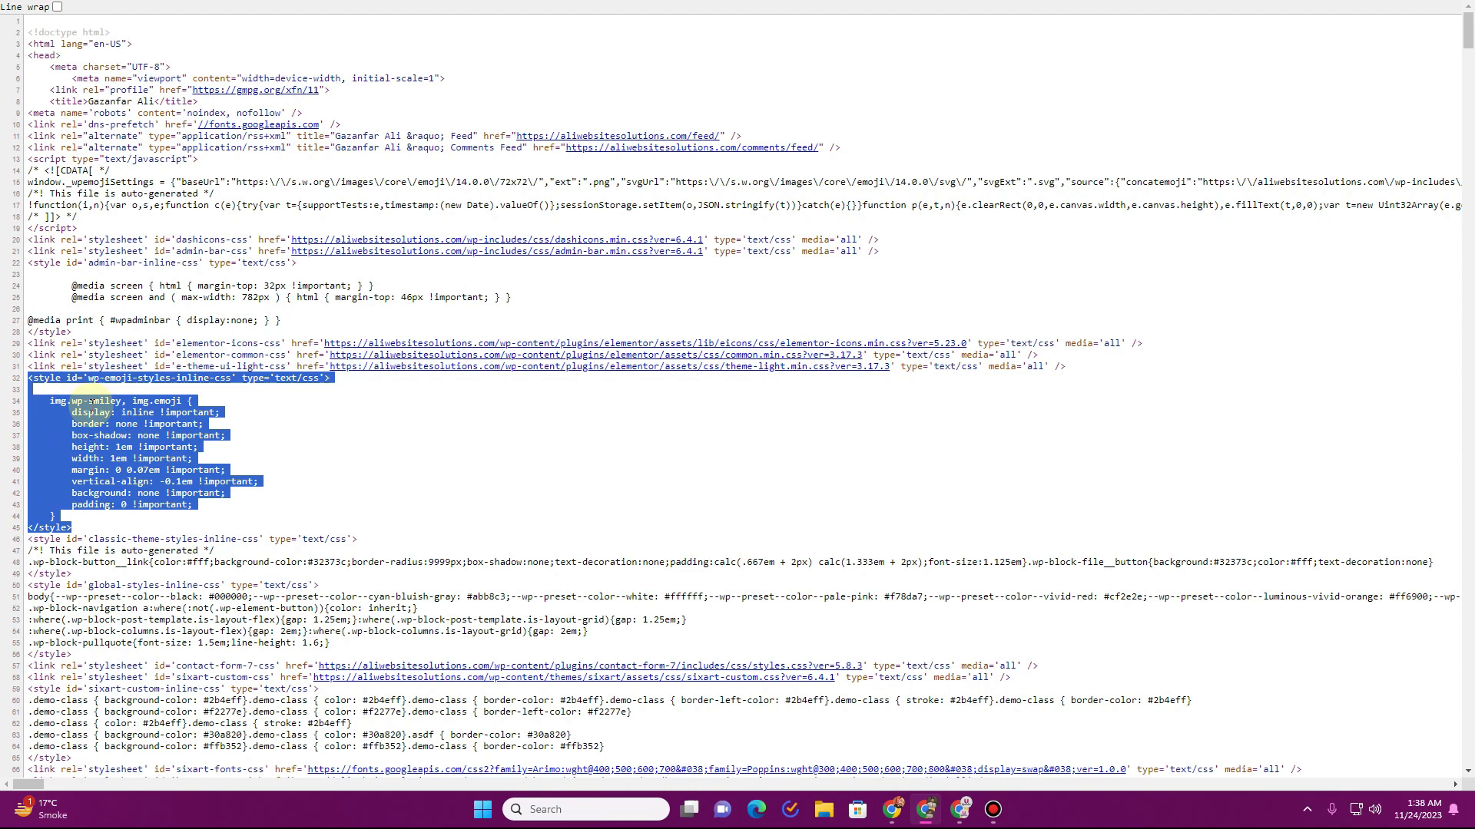
{"action": "left_click", "coordinate": [90, 404]}
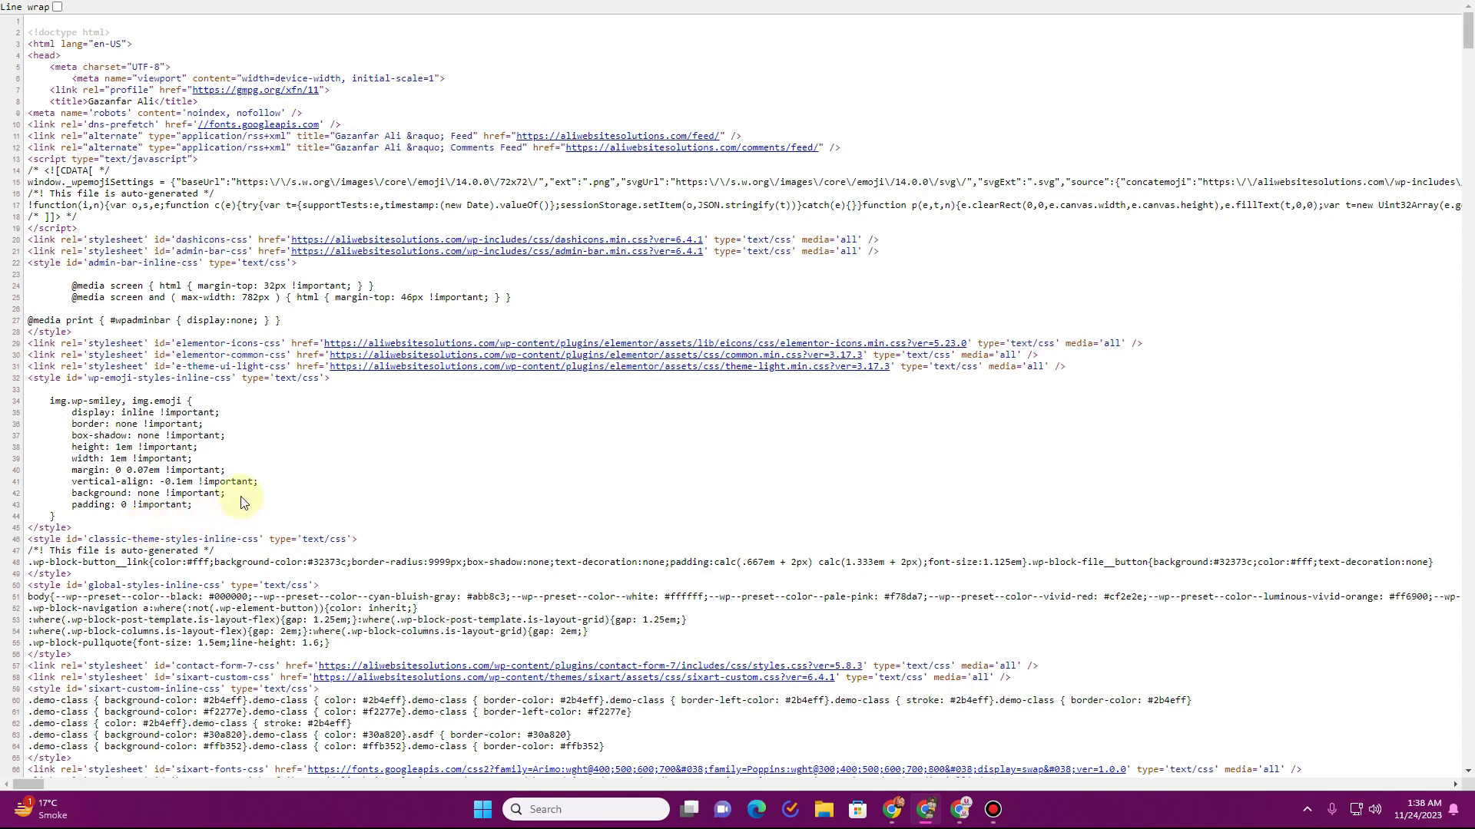
{"action": "scroll", "coordinate": [244, 497], "scroll_direction": "down", "scroll_amount": 5}
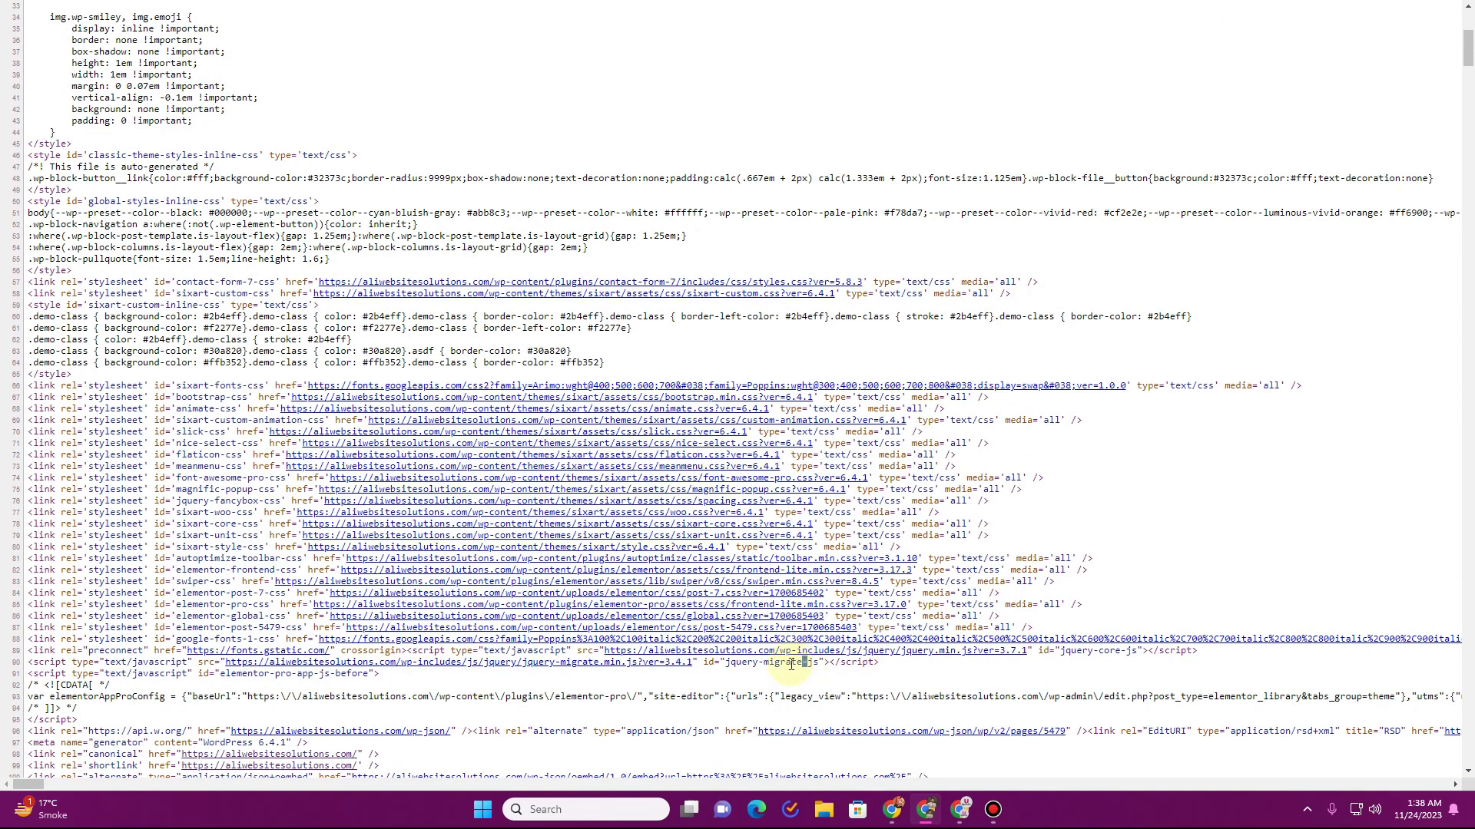
{"action": "left_click_drag", "start_coordinate": [806, 662], "coordinate": [725, 665]}
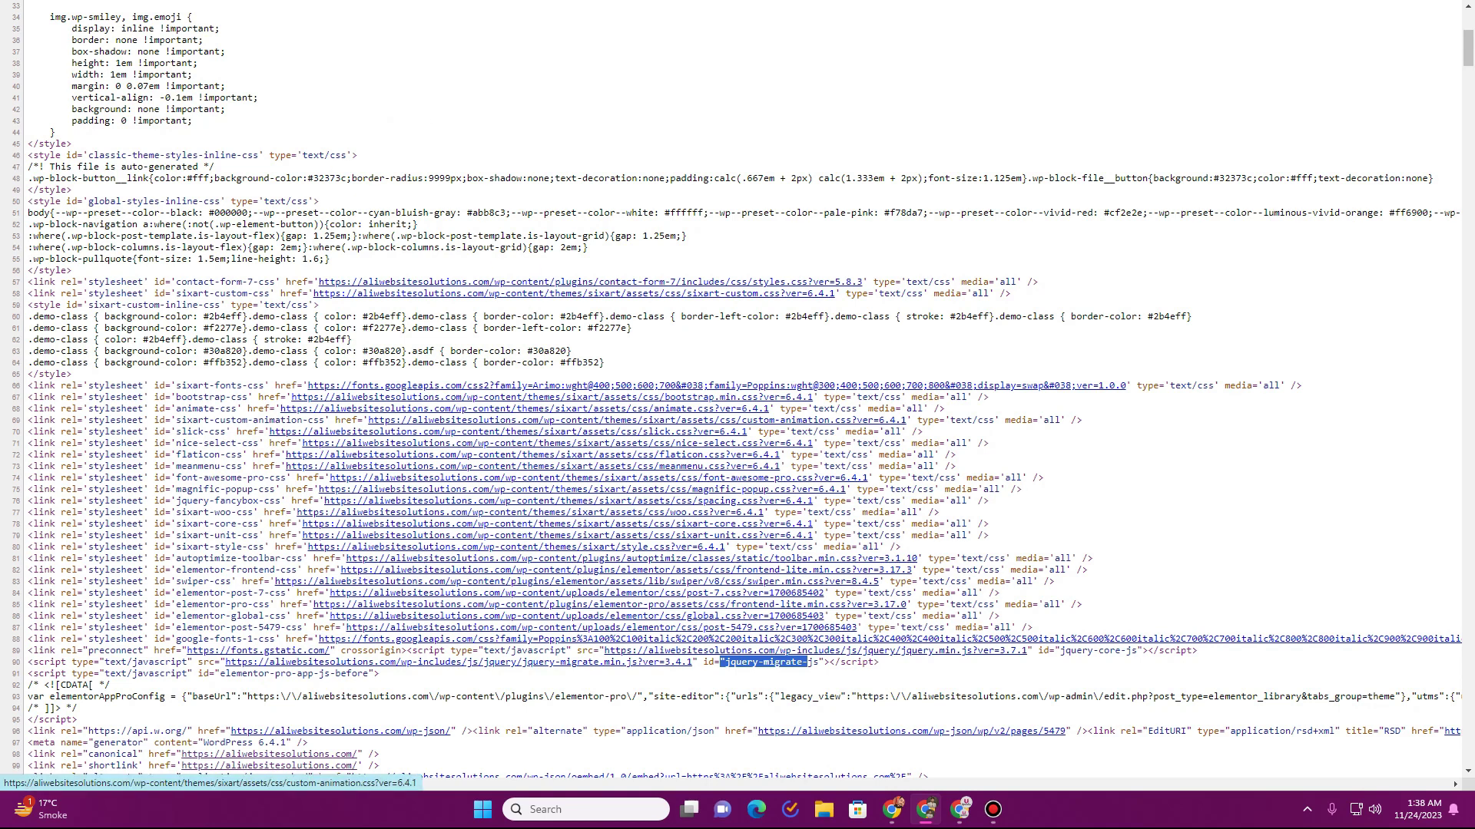
{"action": "key", "text": "ctrl+w"}
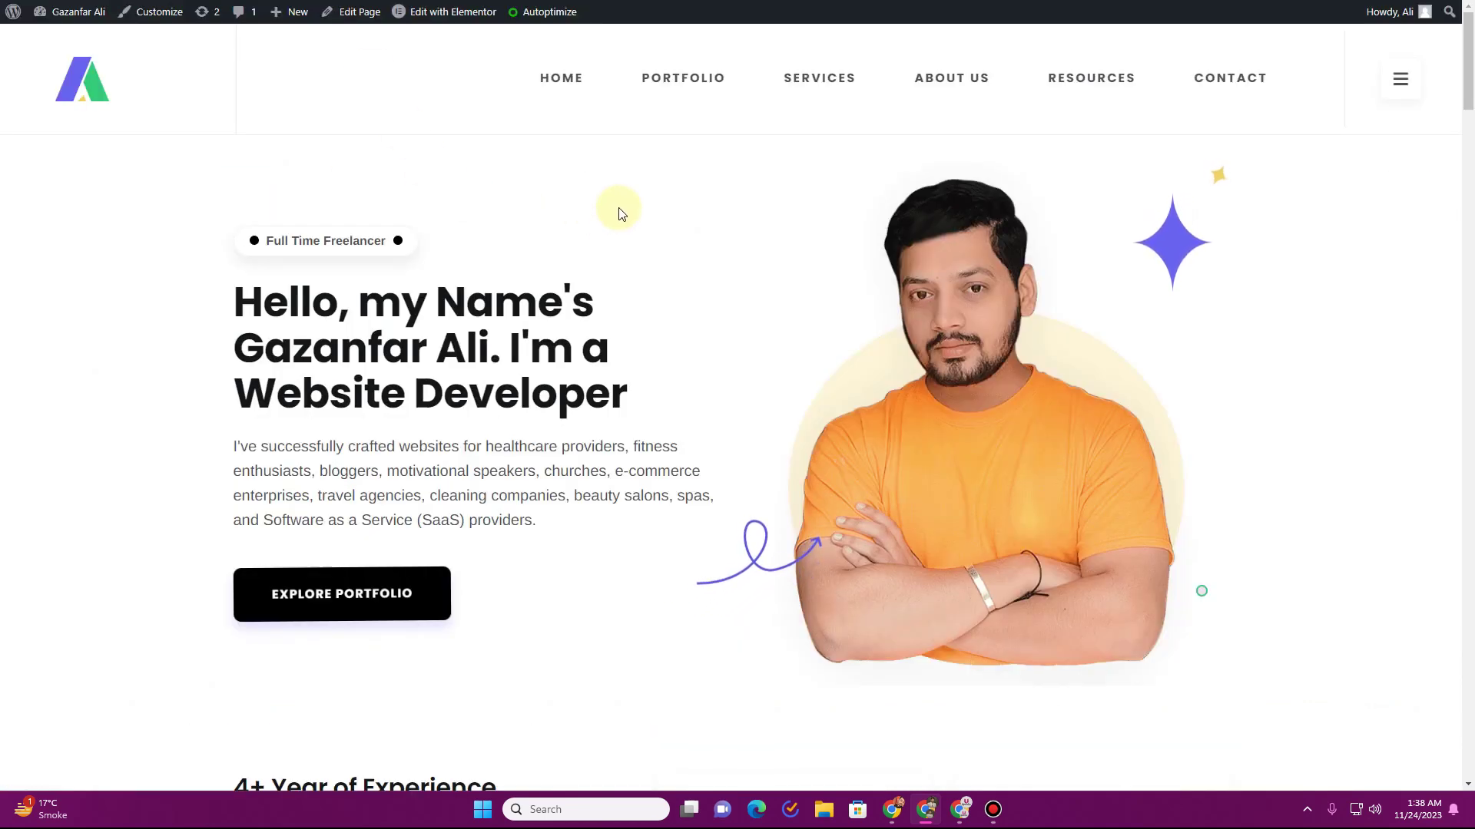
{"action": "key", "text": "ctrl+Tab"}
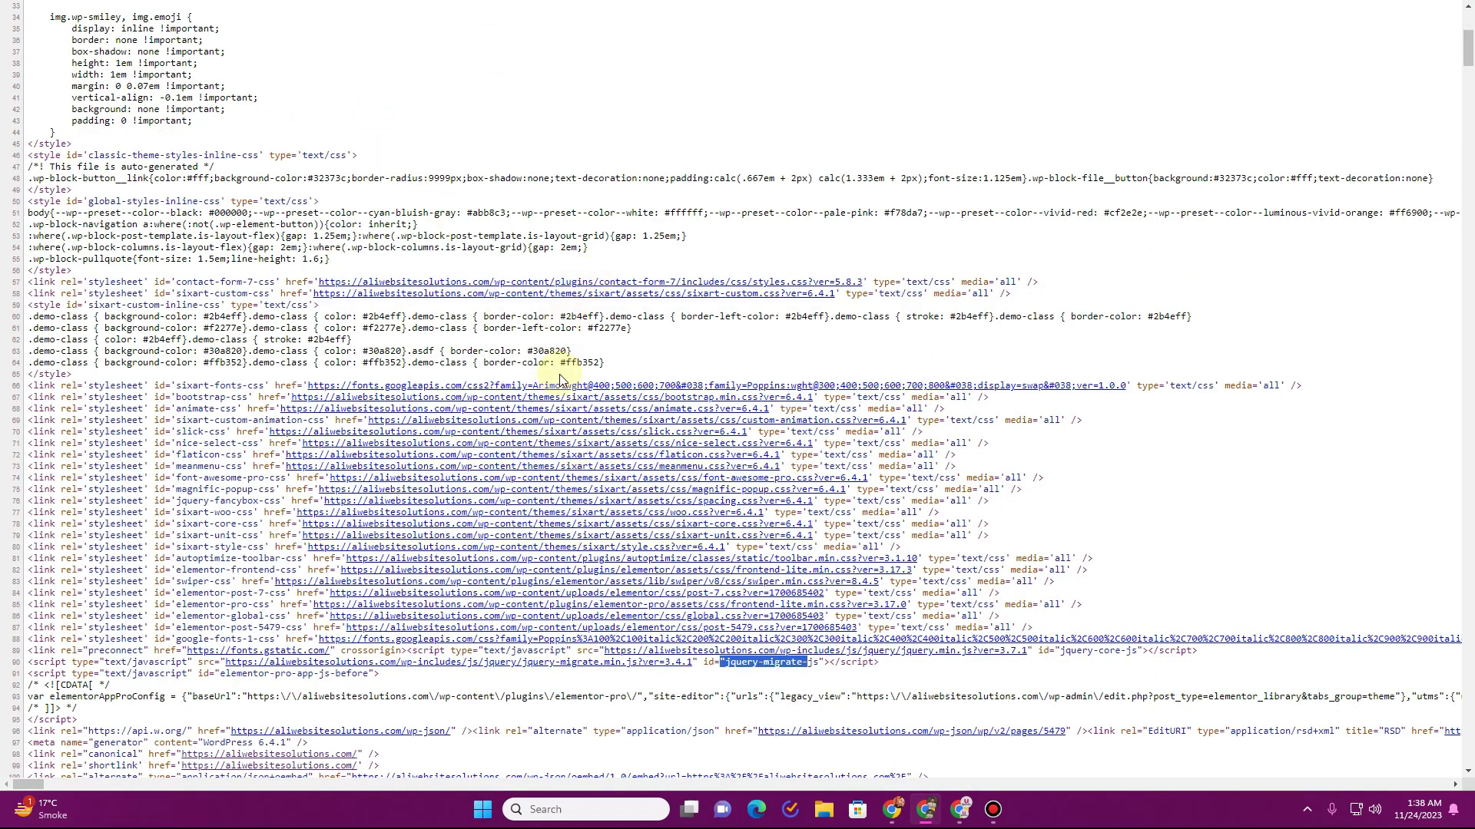
{"action": "key", "text": "ctrl+Tab"}
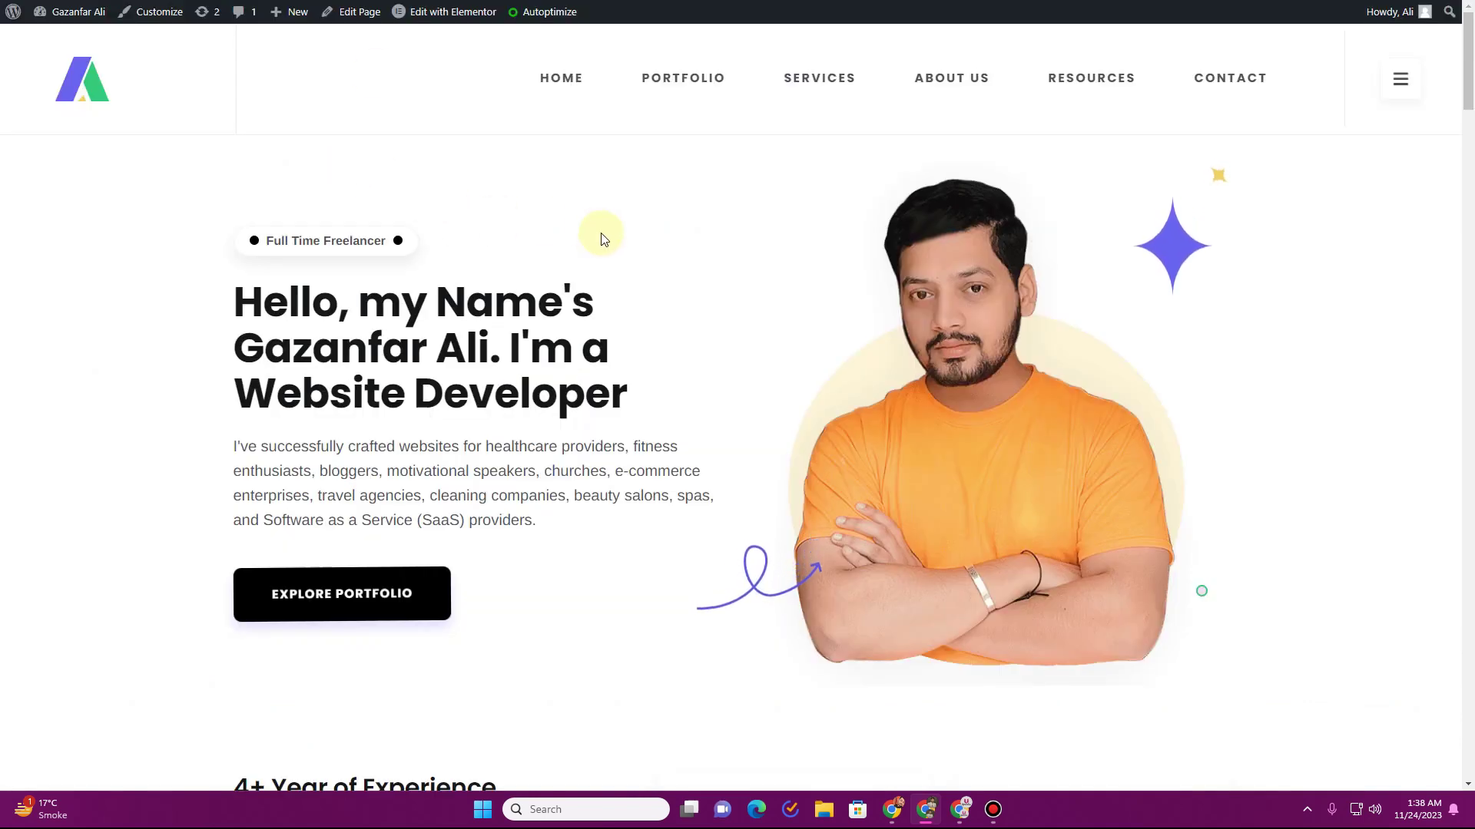
{"action": "scroll", "coordinate": [603, 239], "scroll_direction": "down", "scroll_amount": 2}
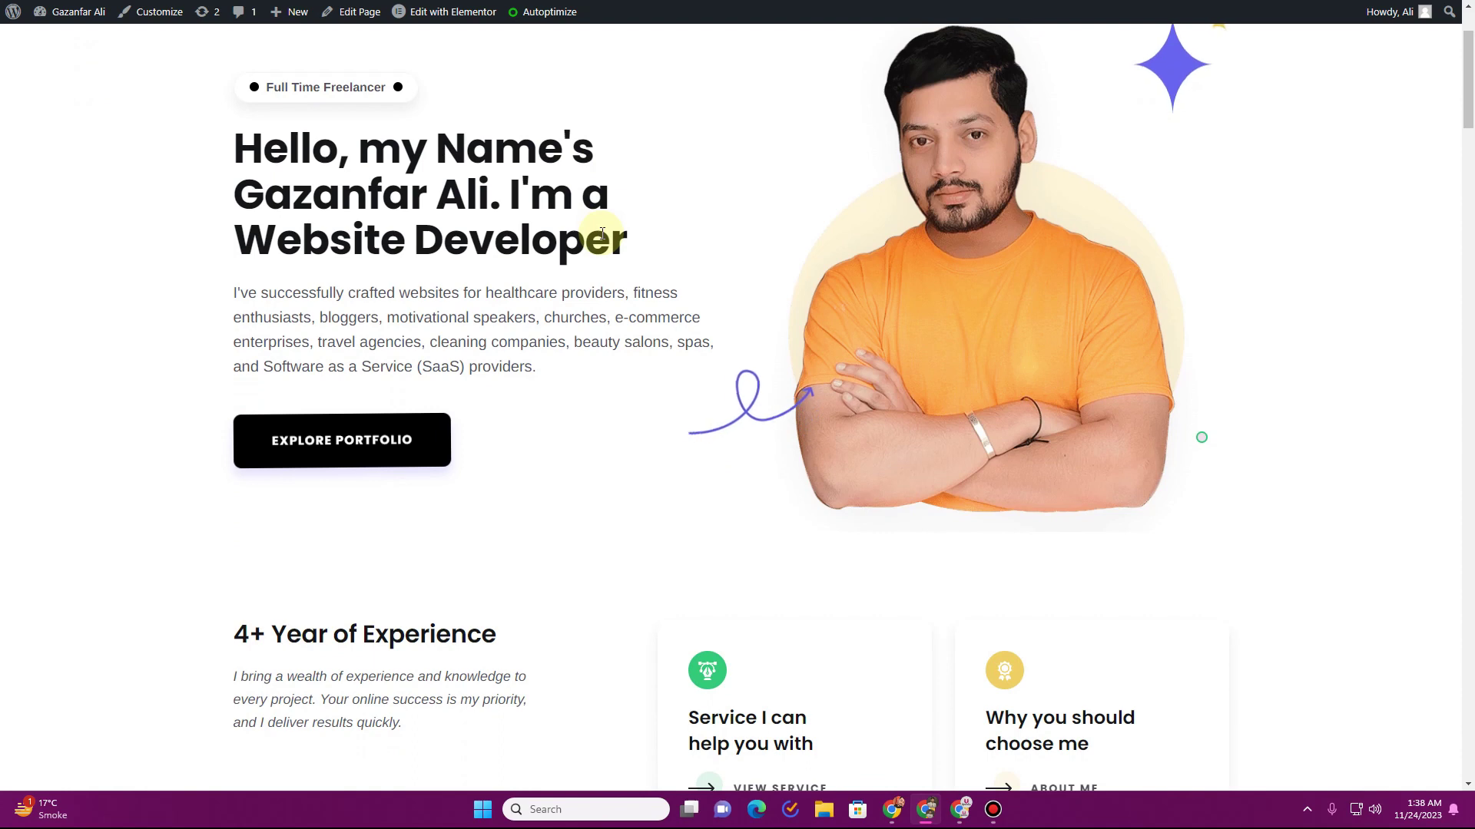
{"action": "scroll", "coordinate": [602, 234], "scroll_direction": "up", "scroll_amount": 2}
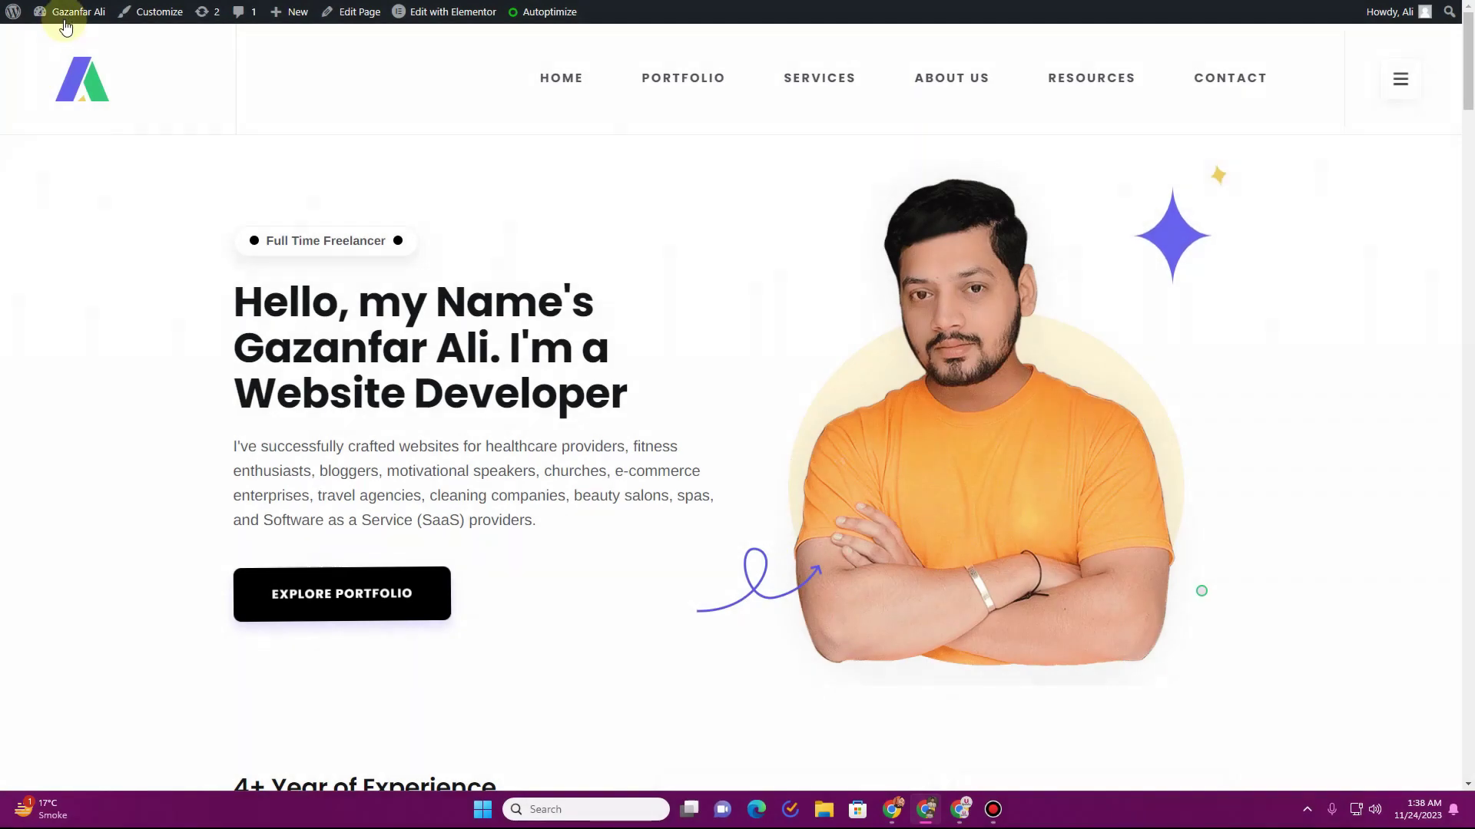
- Go from the WordPress site to its admin page for adding new plugins and search for "cache"
{"action": "mouse_move", "coordinate": [69, 11]}
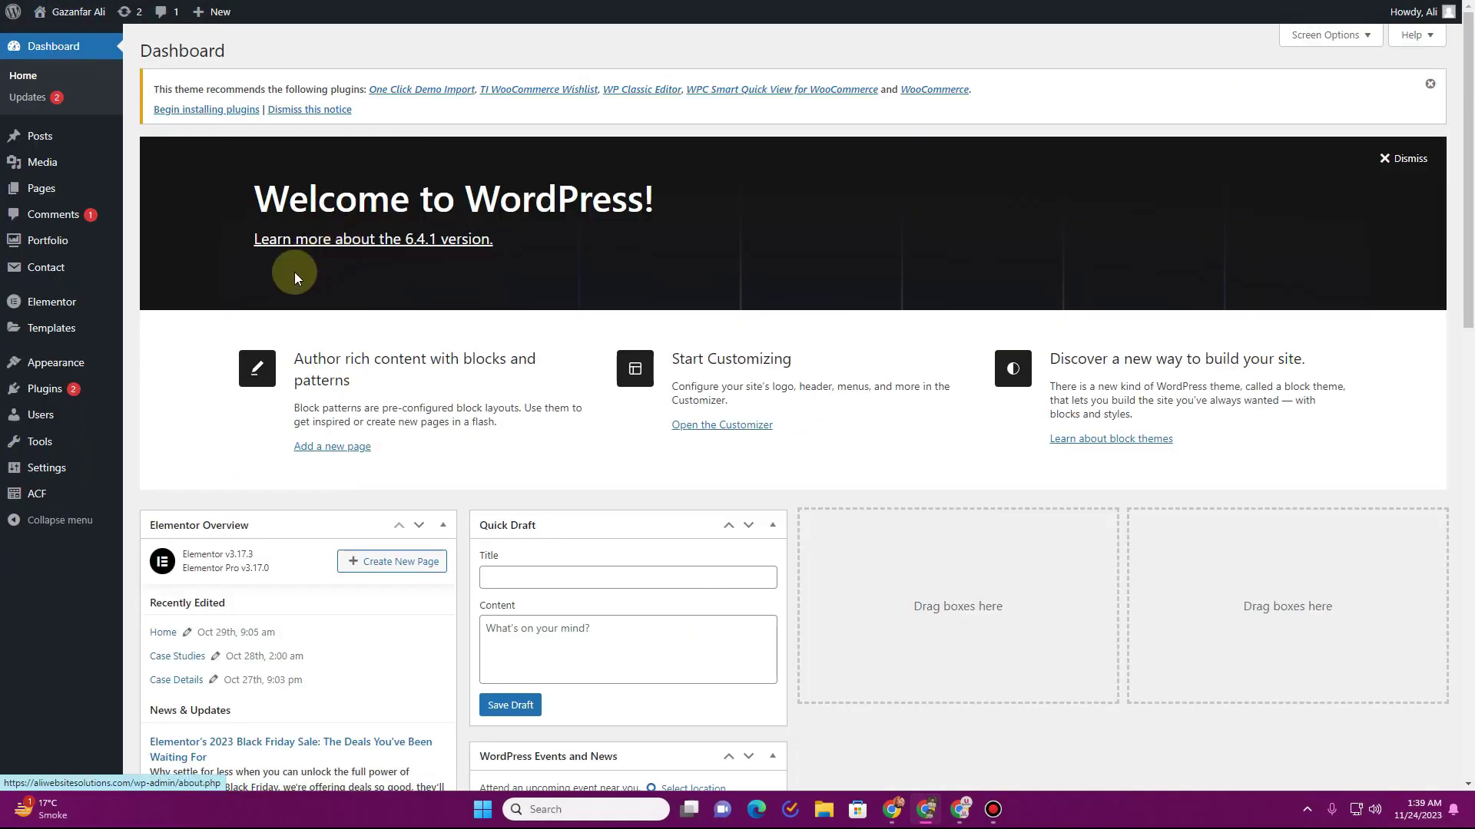
{"action": "mouse_move", "coordinate": [70, 396]}
{"action": "left_click", "coordinate": [70, 397]}
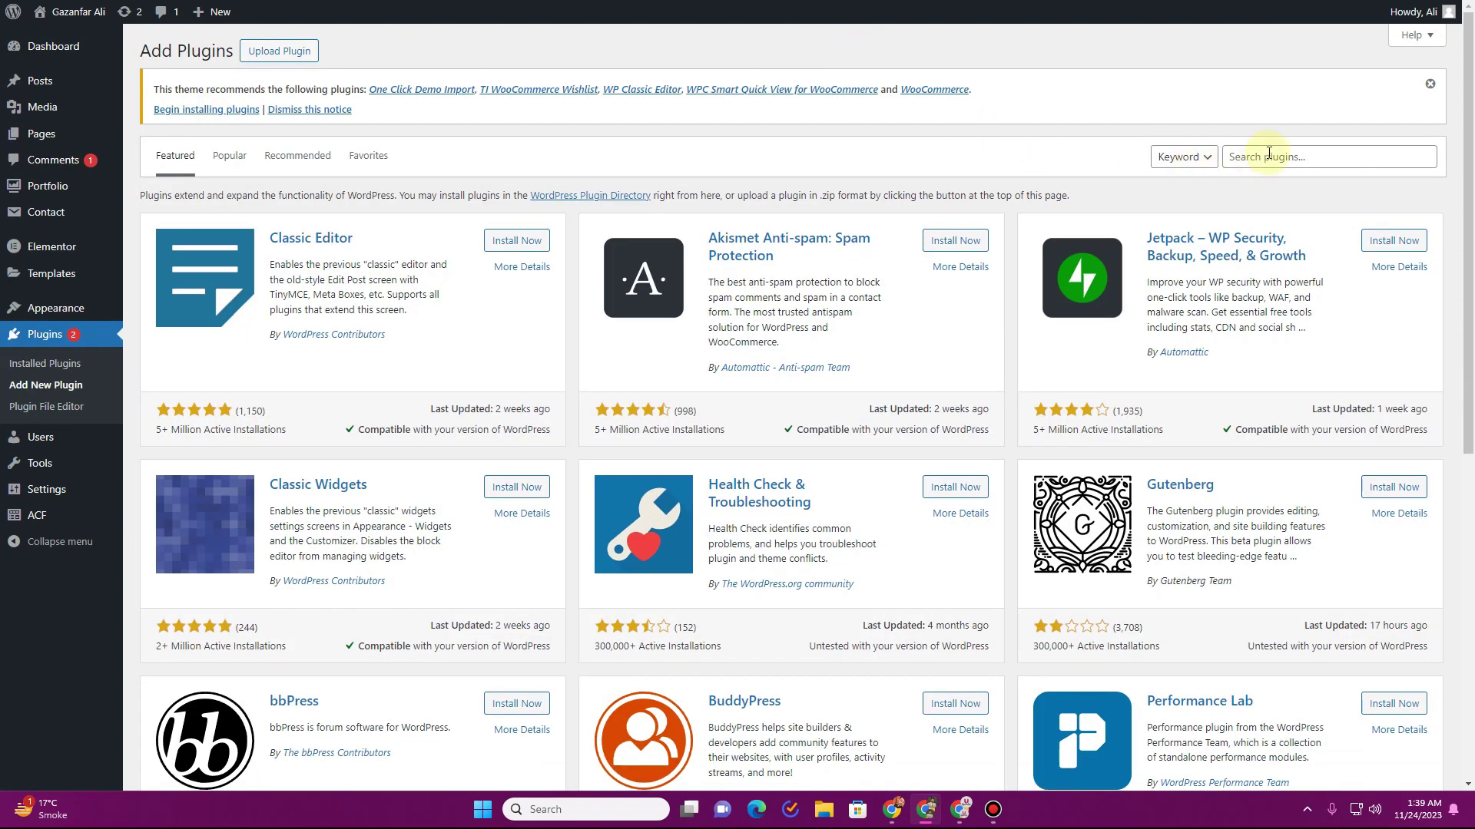
{"action": "left_click", "coordinate": [1269, 154]}
{"action": "type", "text": "cache"}
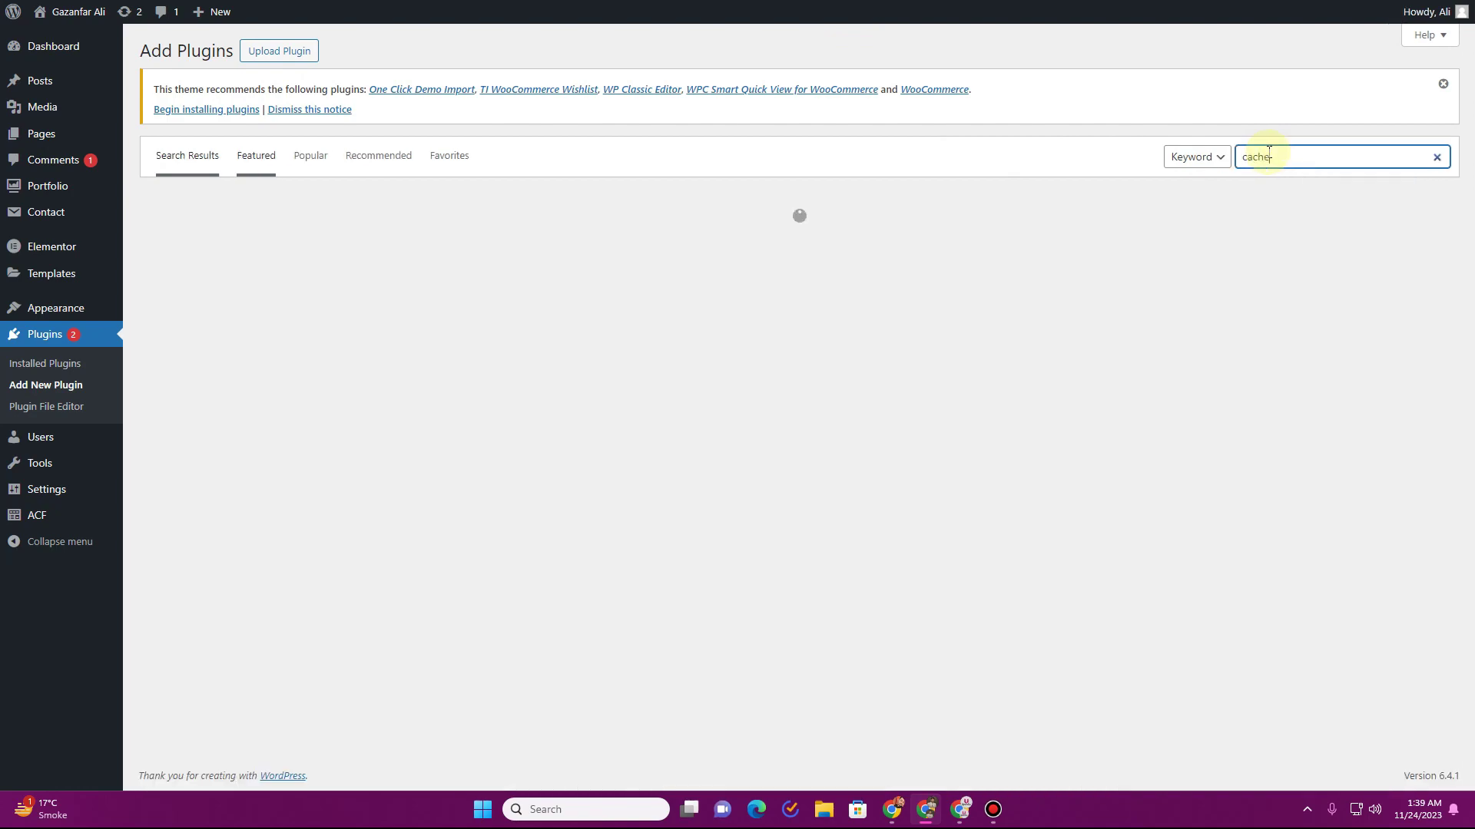
- Find the Autoptimize plugin among the search results, install it and activate it
{"action": "scroll", "coordinate": [730, 232], "scroll_direction": "down", "scroll_amount": 8}
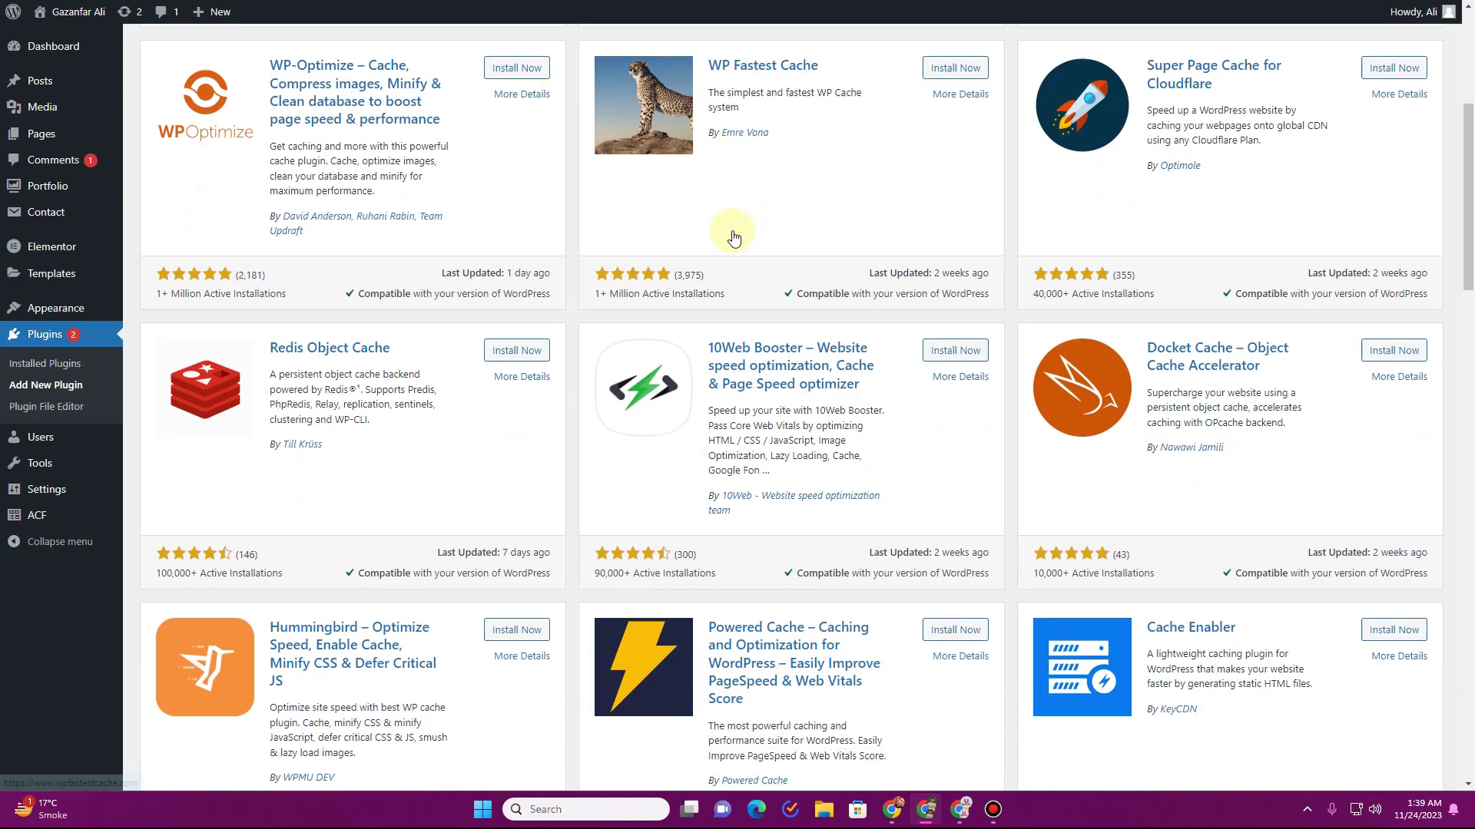
{"action": "scroll", "coordinate": [734, 236], "scroll_direction": "down", "scroll_amount": 7}
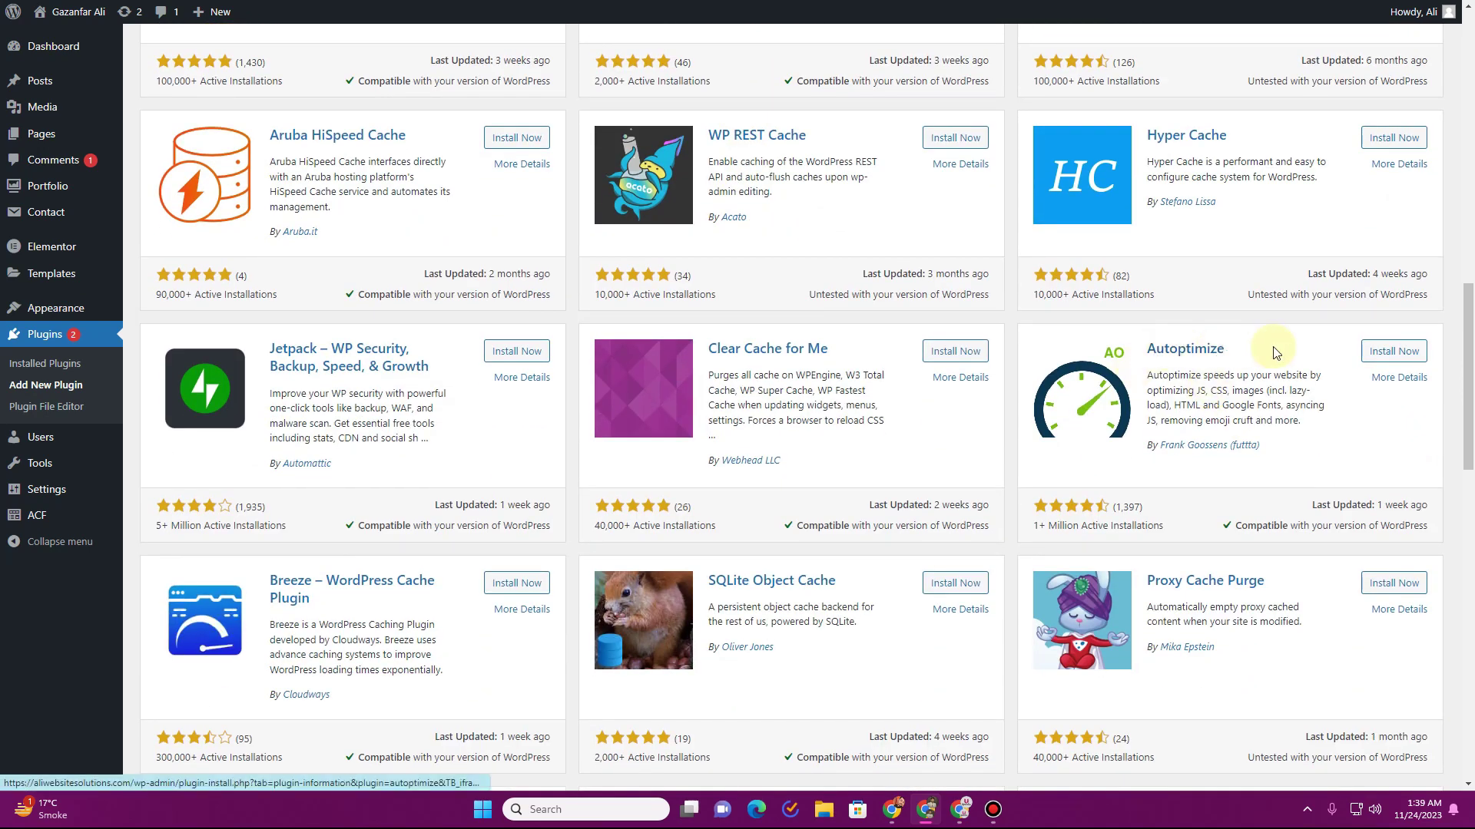
{"action": "left_click", "coordinate": [1412, 354]}
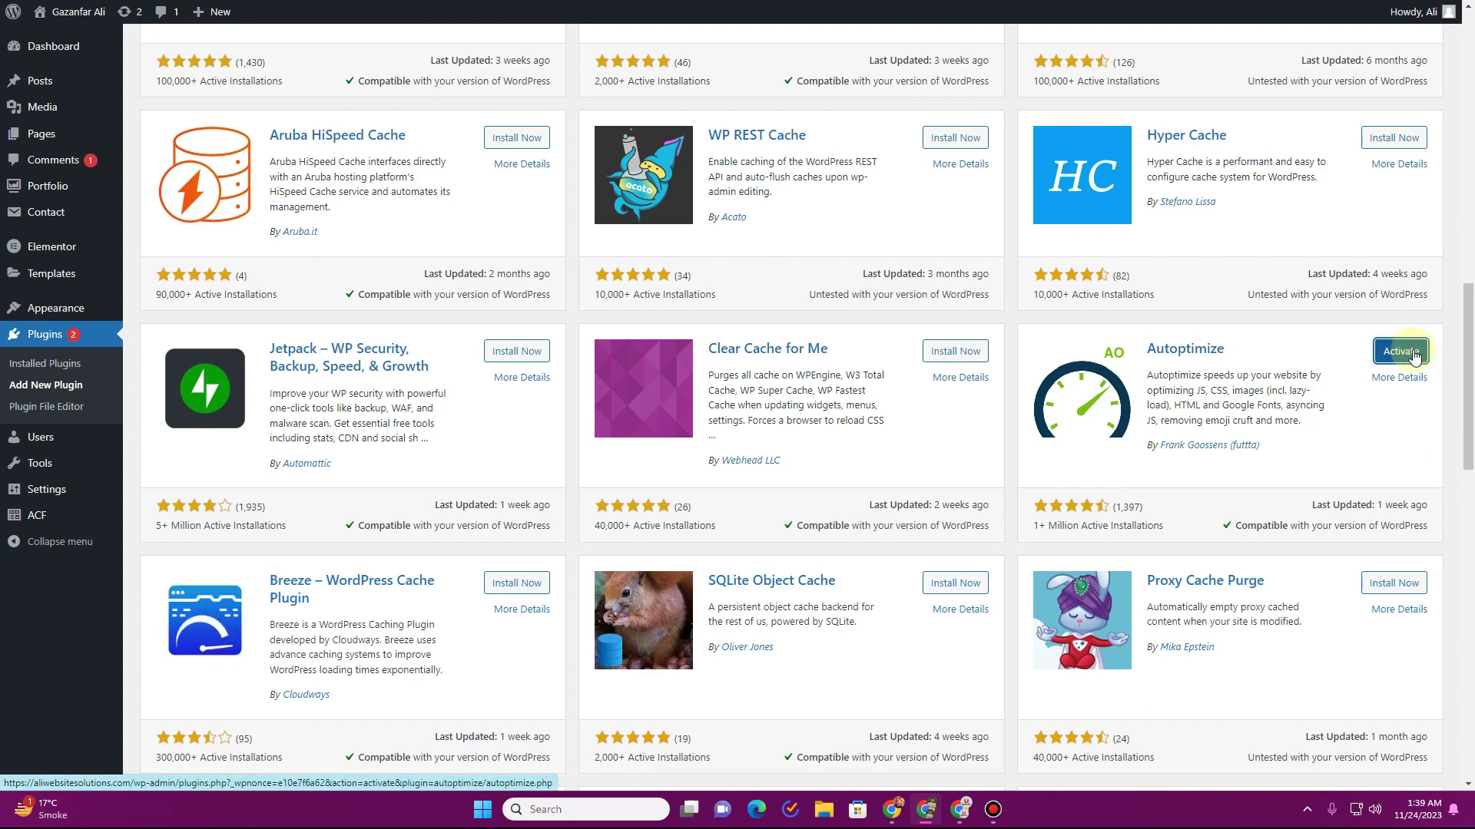
{"action": "left_click", "coordinate": [1400, 352]}
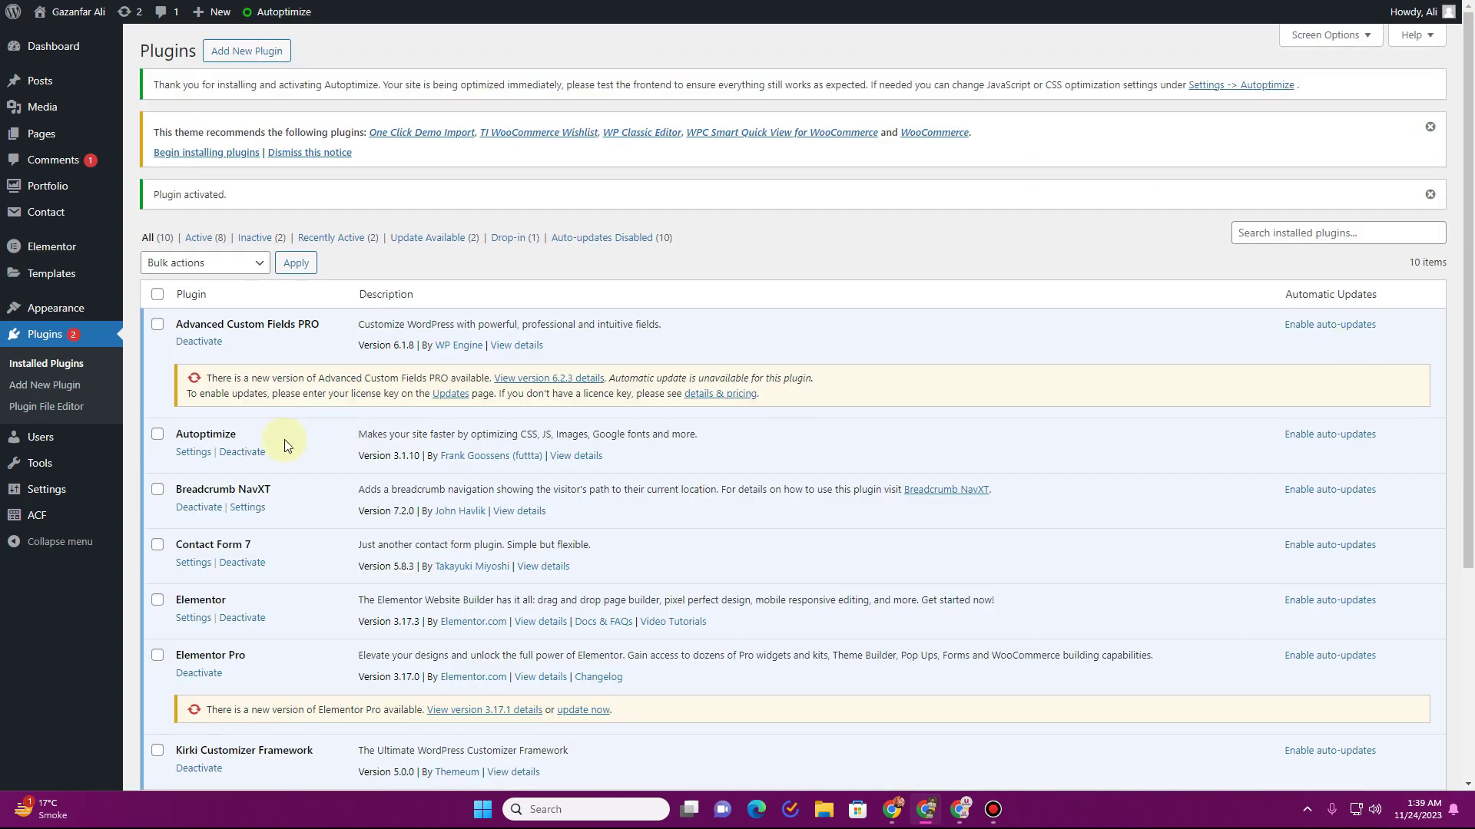
- Open the Autoptimize settings and check the potential savings for aliwebsitesolutions.com files in the PageSpeed render-blocking audit
{"action": "left_click", "coordinate": [184, 452]}
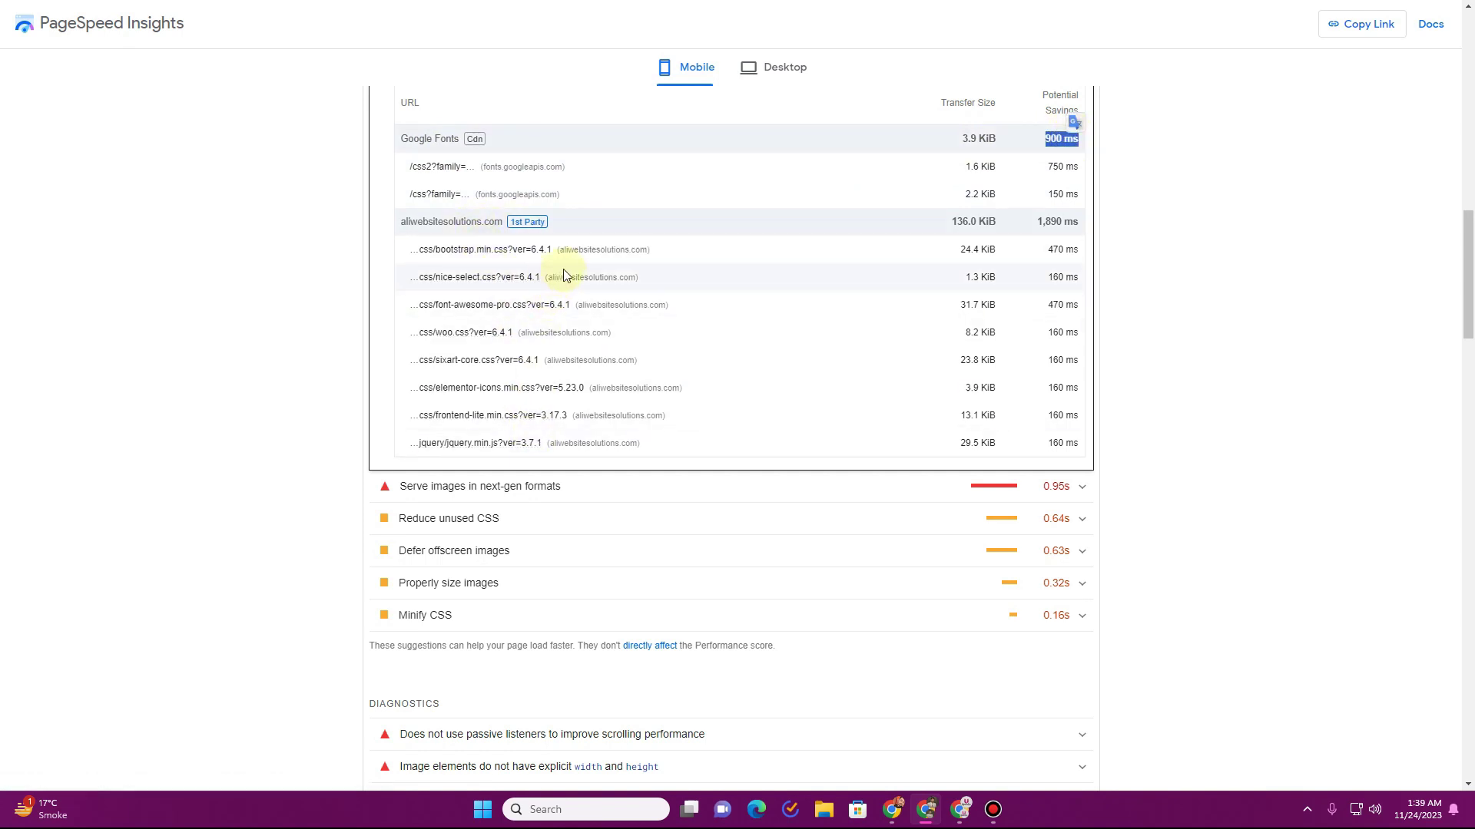
{"action": "left_click_drag", "start_coordinate": [1033, 222], "coordinate": [1048, 220]}
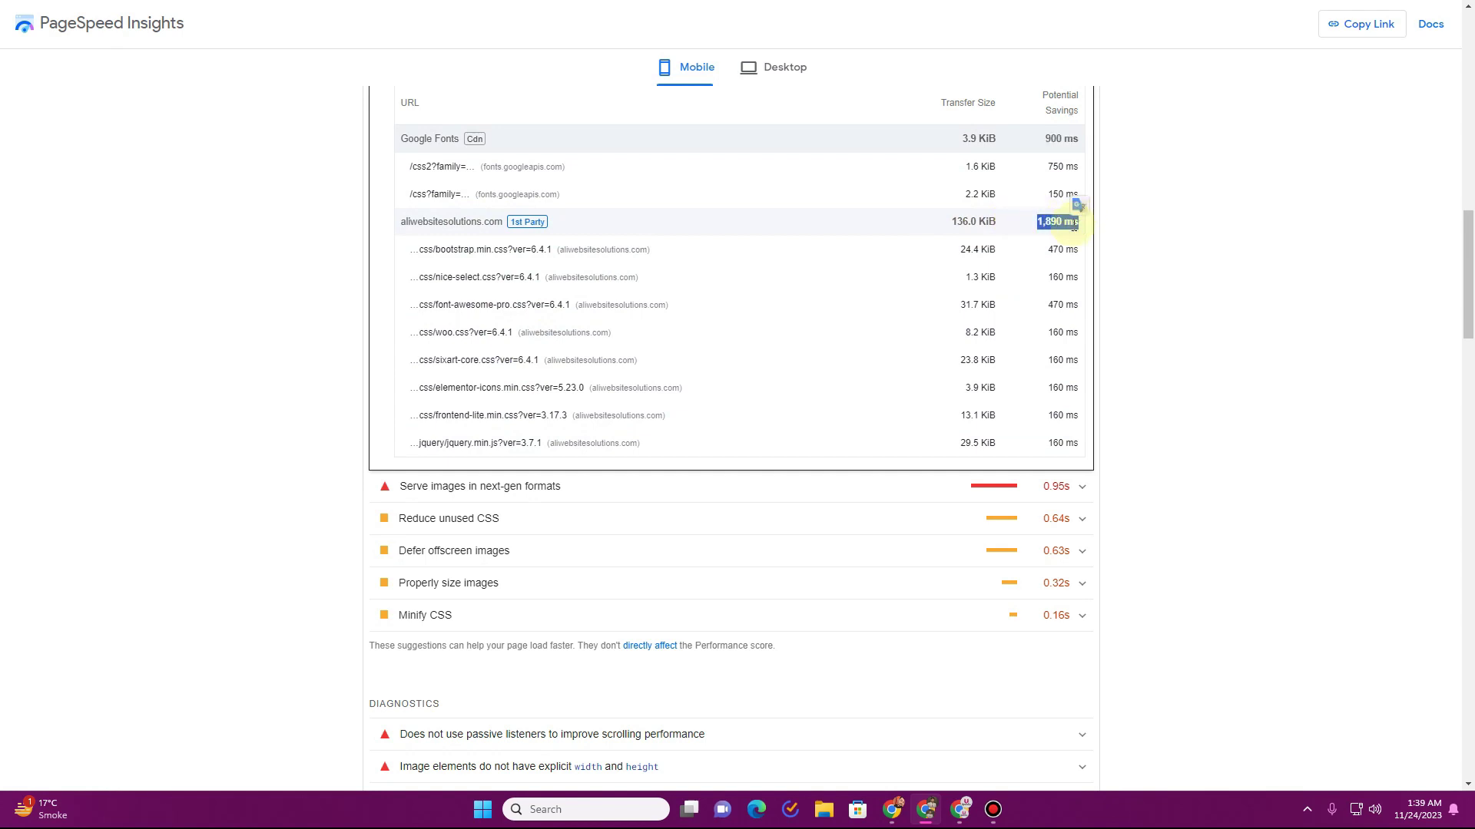
- Check the estimated savings of the render-blocking resources audit in PageSpeed Insights and review all the Autoptimize settings sections
{"action": "scroll", "coordinate": [998, 253], "scroll_direction": "up", "scroll_amount": 2}
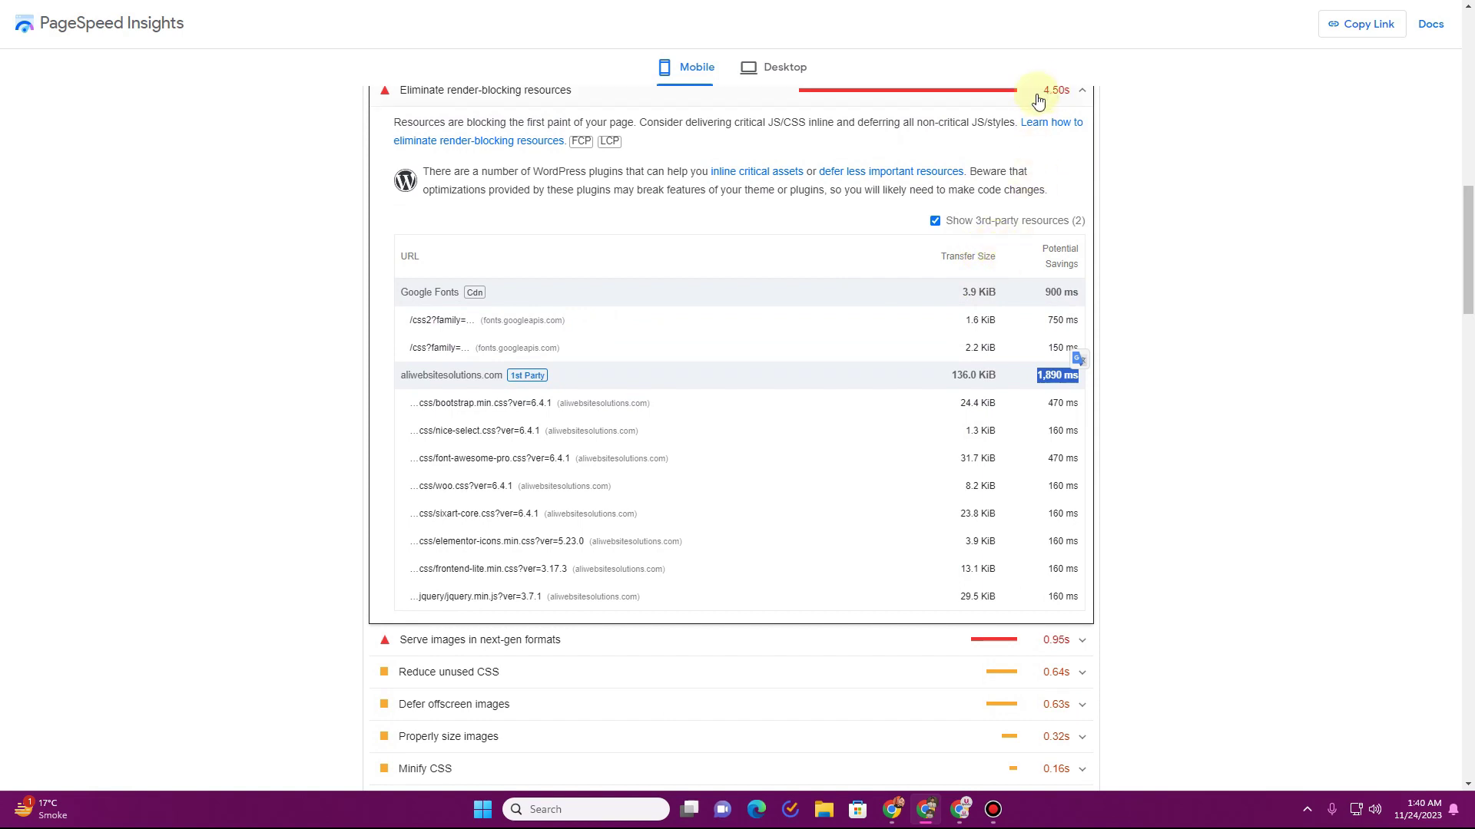
{"action": "mouse_move", "coordinate": [1053, 103]}
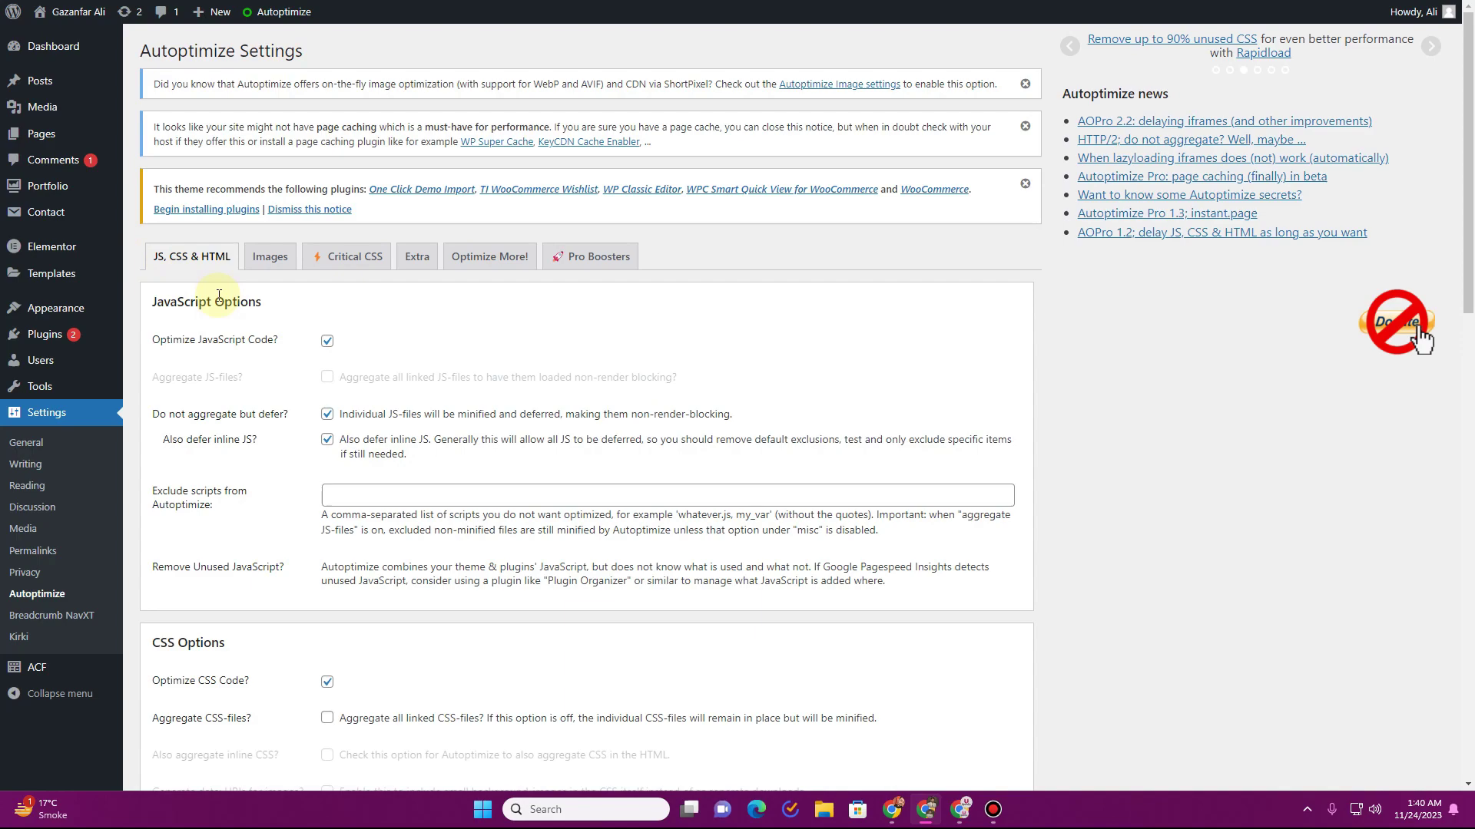
{"action": "scroll", "coordinate": [219, 295], "scroll_direction": "down", "scroll_amount": 2}
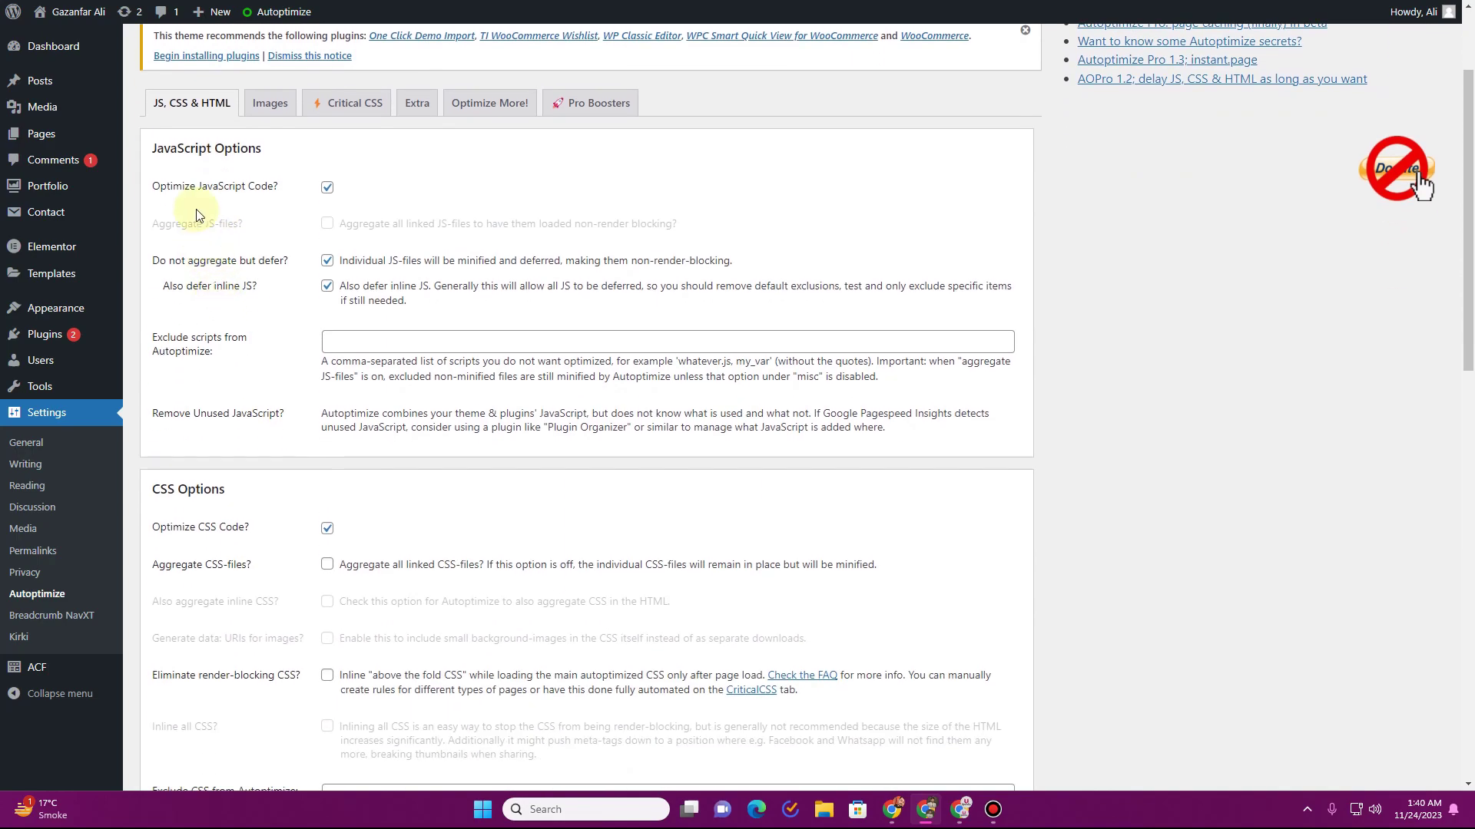
{"action": "scroll", "coordinate": [361, 330], "scroll_direction": "down", "scroll_amount": 12}
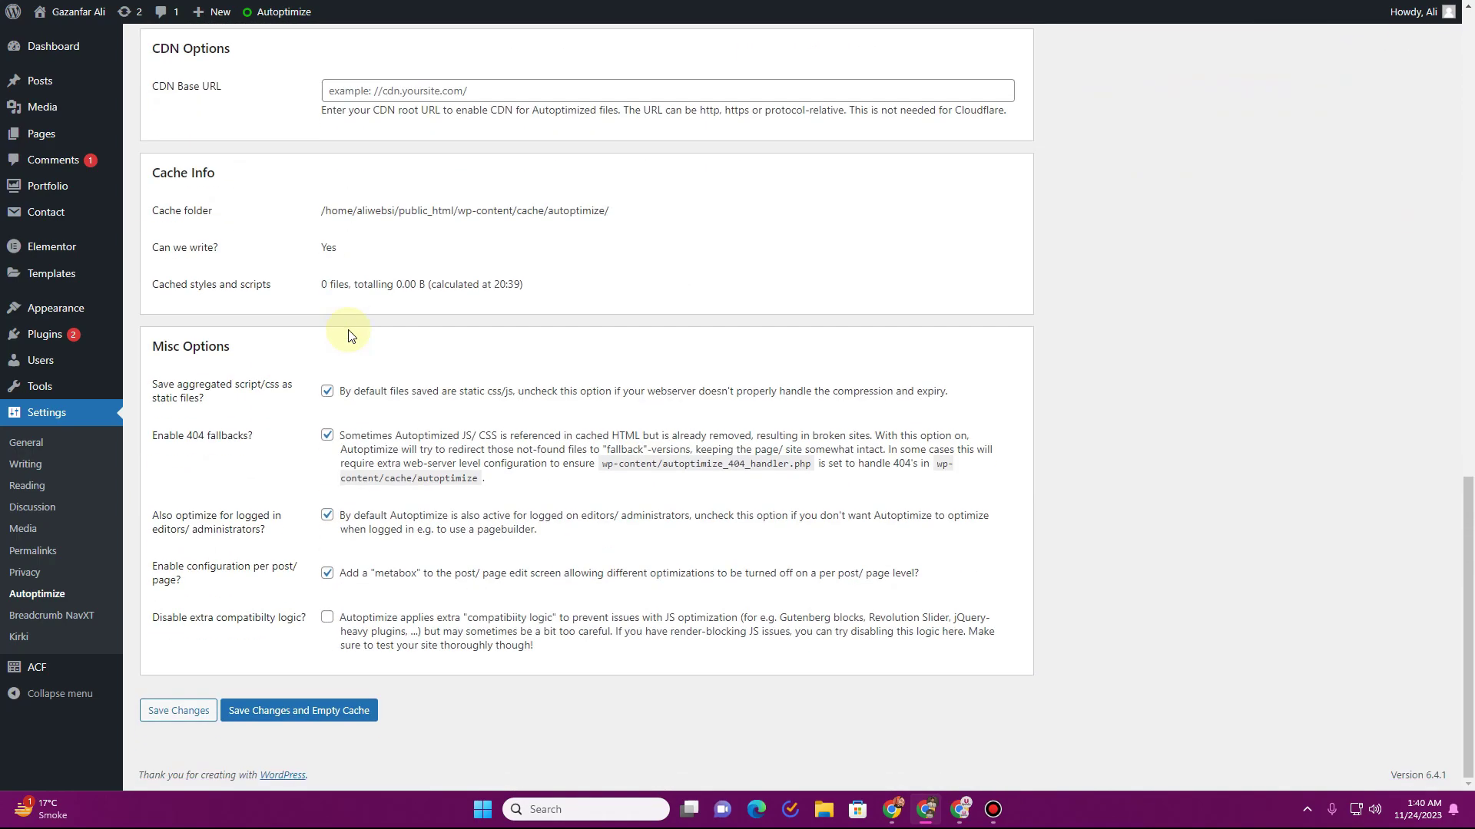
{"action": "scroll", "coordinate": [348, 336], "scroll_direction": "up", "scroll_amount": 15}
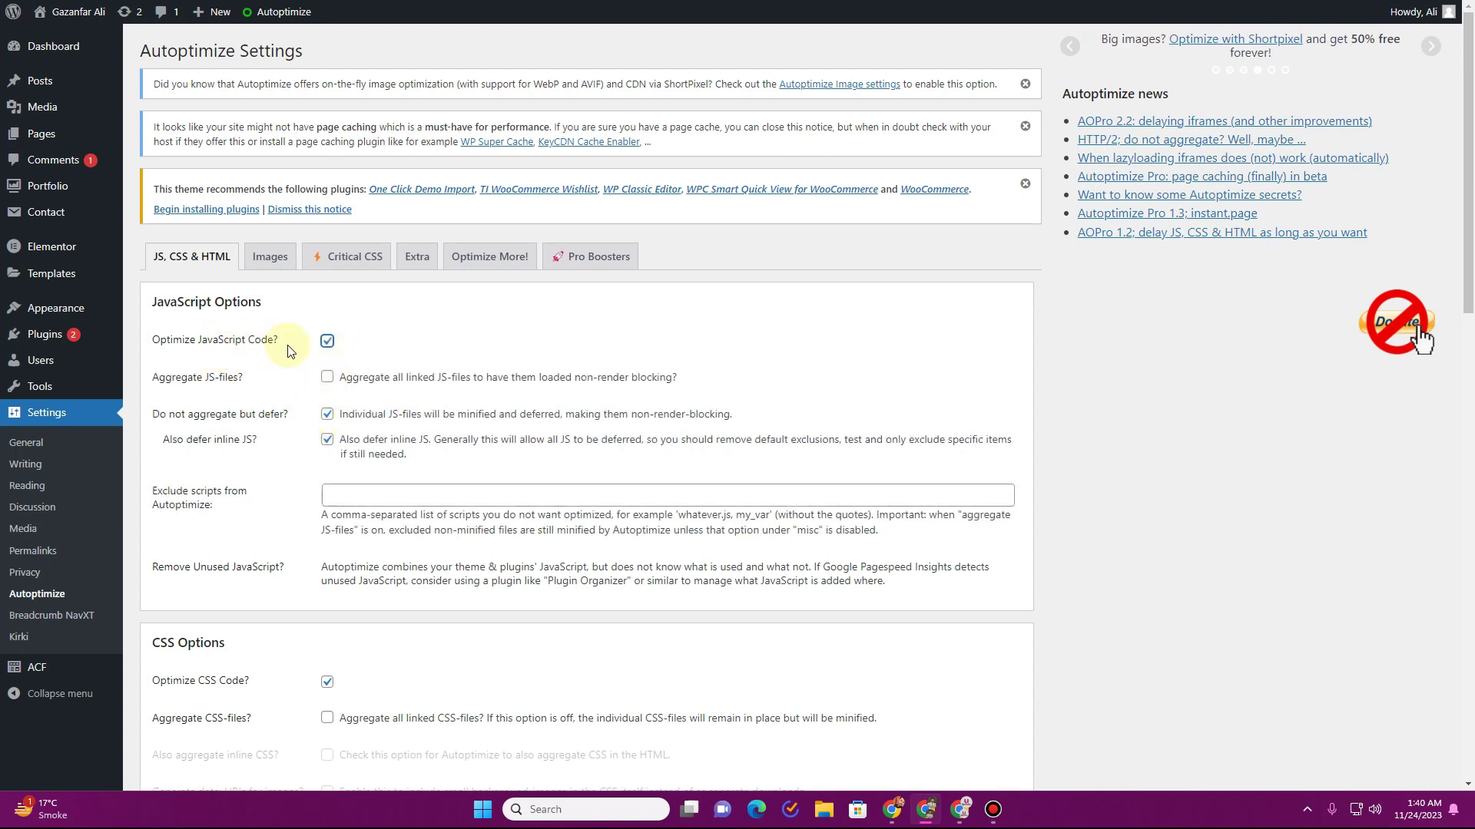
- Look at the Autoptimize script exclusion setting and the home page's source code, and switch to the website's home page
{"action": "left_click_drag", "start_coordinate": [176, 491], "coordinate": [212, 496]}
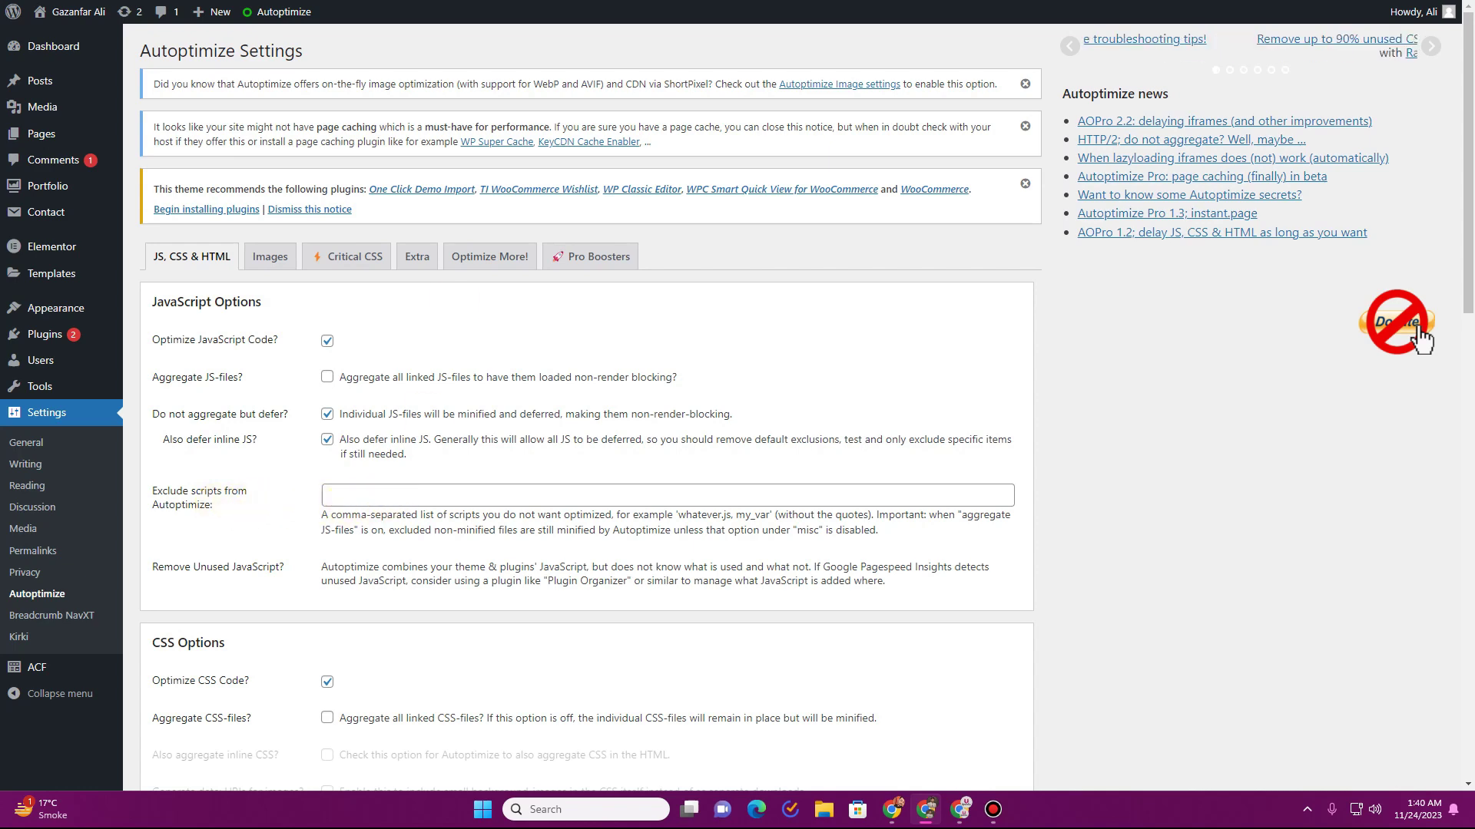
{"action": "key", "text": "ctrl+Tab"}
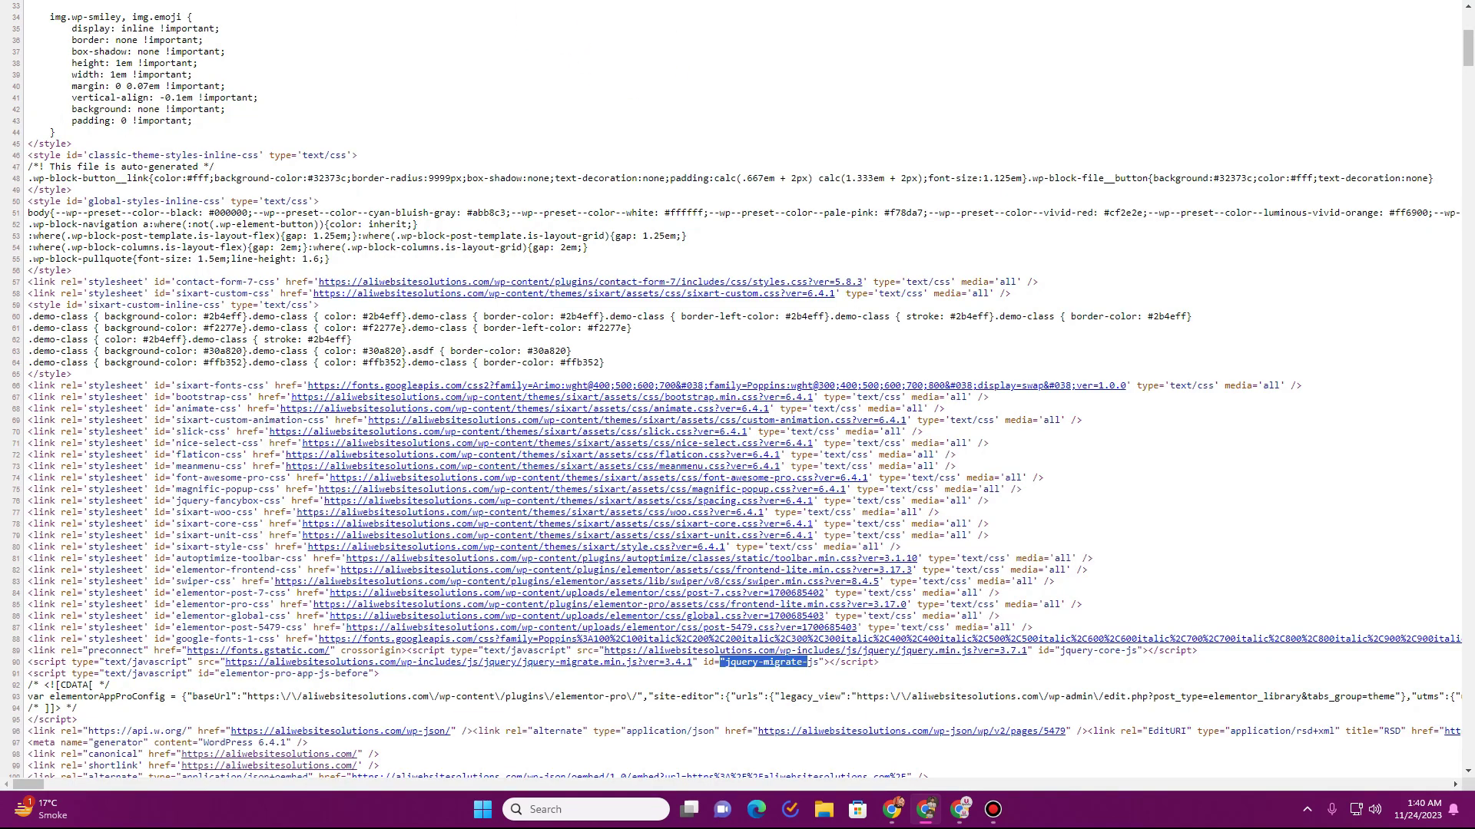
{"action": "key", "text": "ctrl+shift+Tab"}
{"action": "right_click", "coordinate": [84, 36]}
{"action": "key", "text": "Escape"}
{"action": "key", "text": "ctrl+Tab"}
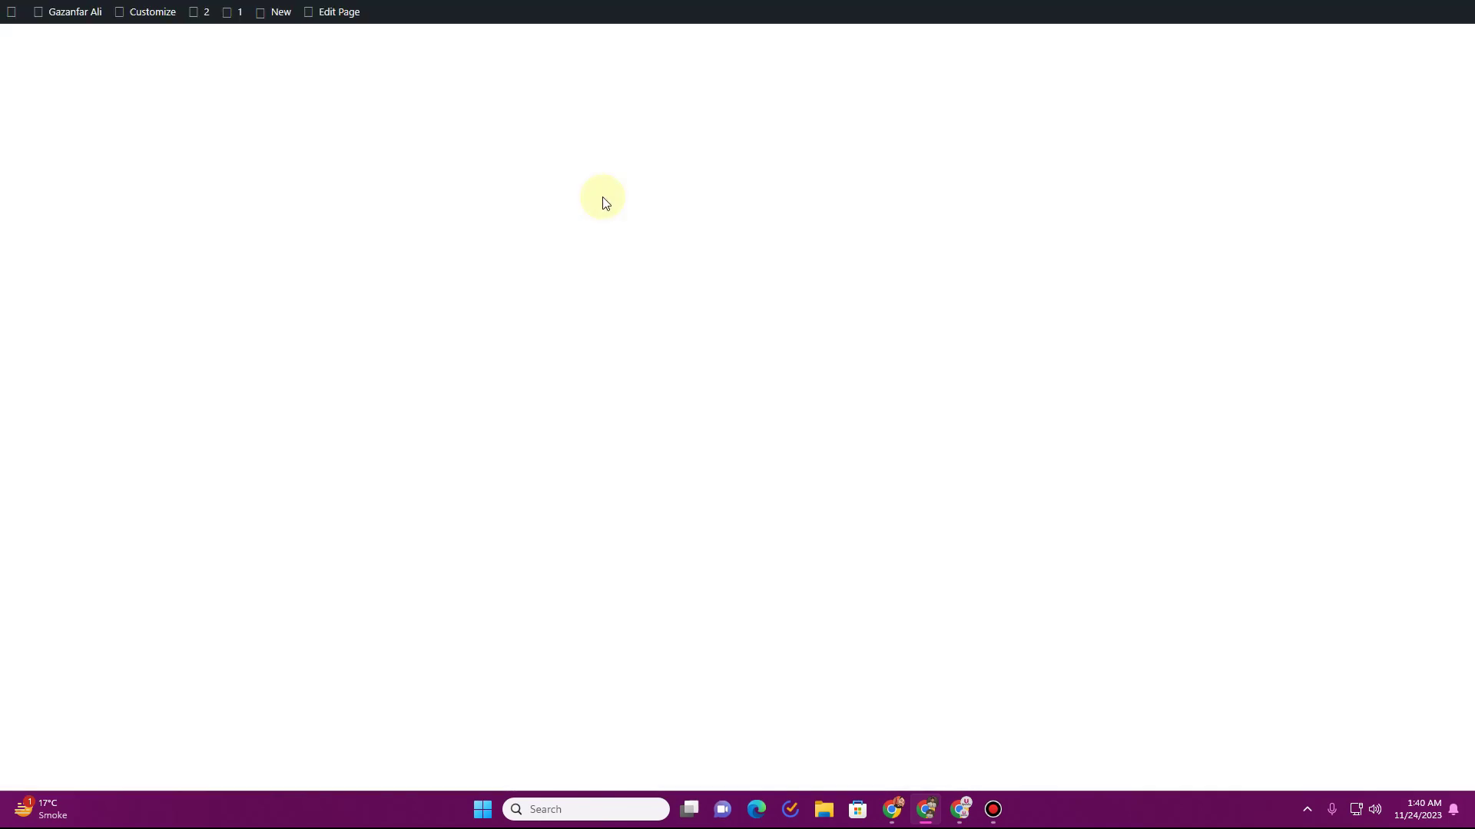
- Examine the home page's sections for layout problems and test swiping through the case studies carousel
{"action": "scroll", "coordinate": [604, 199], "scroll_direction": "down", "scroll_amount": 8}
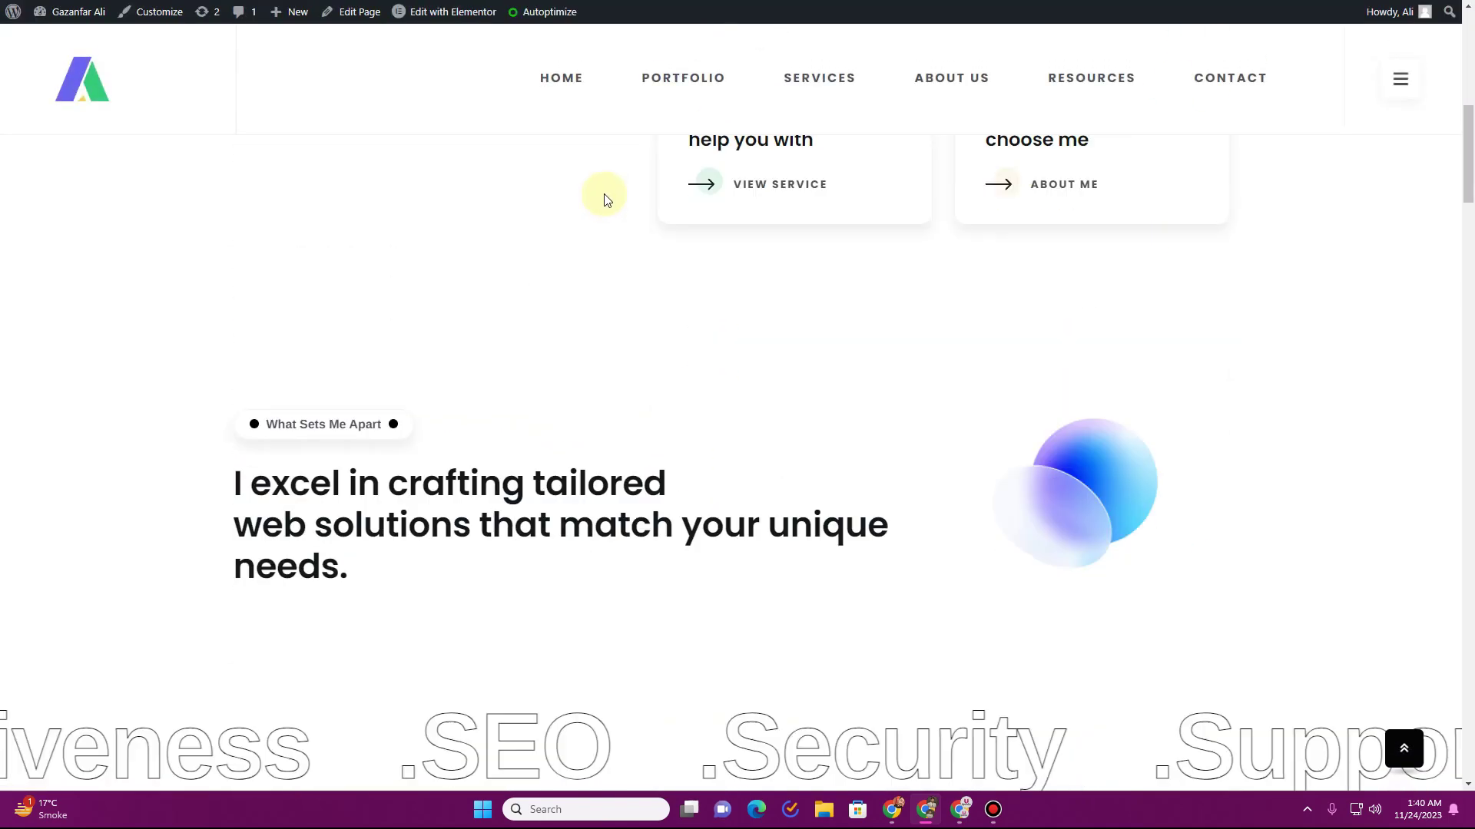
{"action": "scroll", "coordinate": [605, 199], "scroll_direction": "down", "scroll_amount": 1}
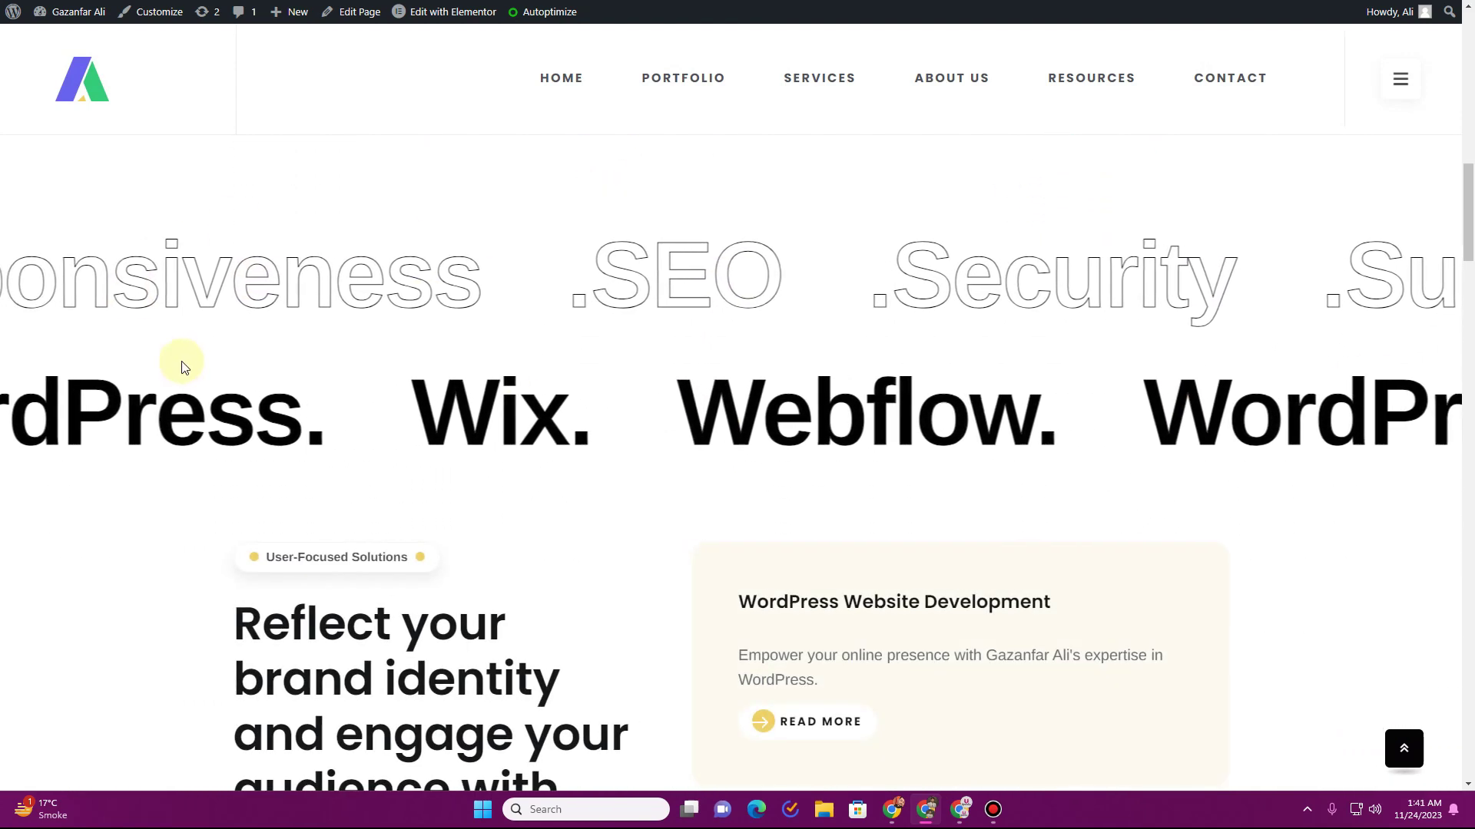
{"action": "scroll", "coordinate": [430, 254], "scroll_direction": "down", "scroll_amount": 1}
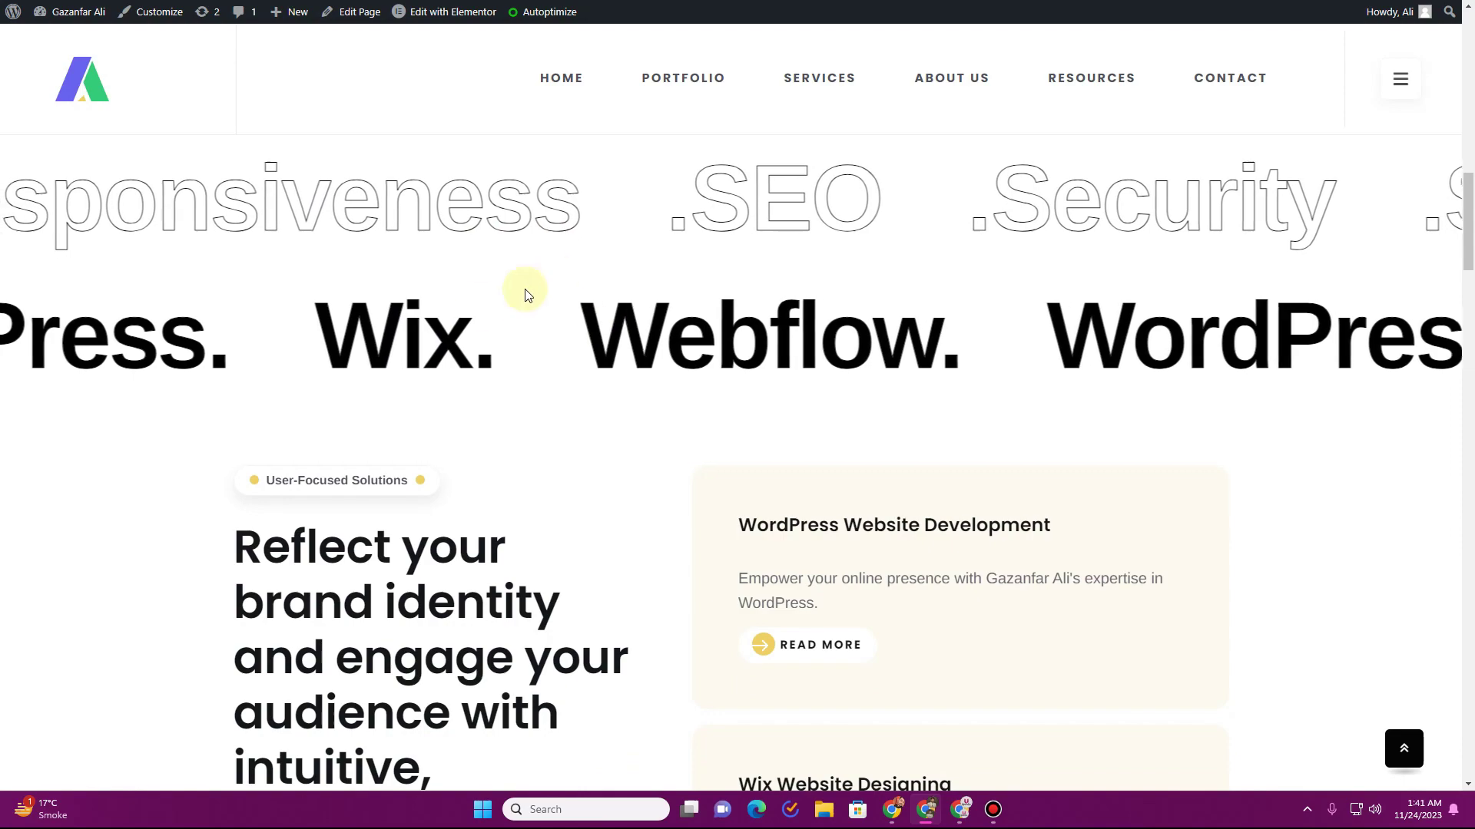
{"action": "scroll", "coordinate": [568, 264], "scroll_direction": "down", "scroll_amount": 4}
{"action": "scroll", "coordinate": [570, 265], "scroll_direction": "down", "scroll_amount": 5}
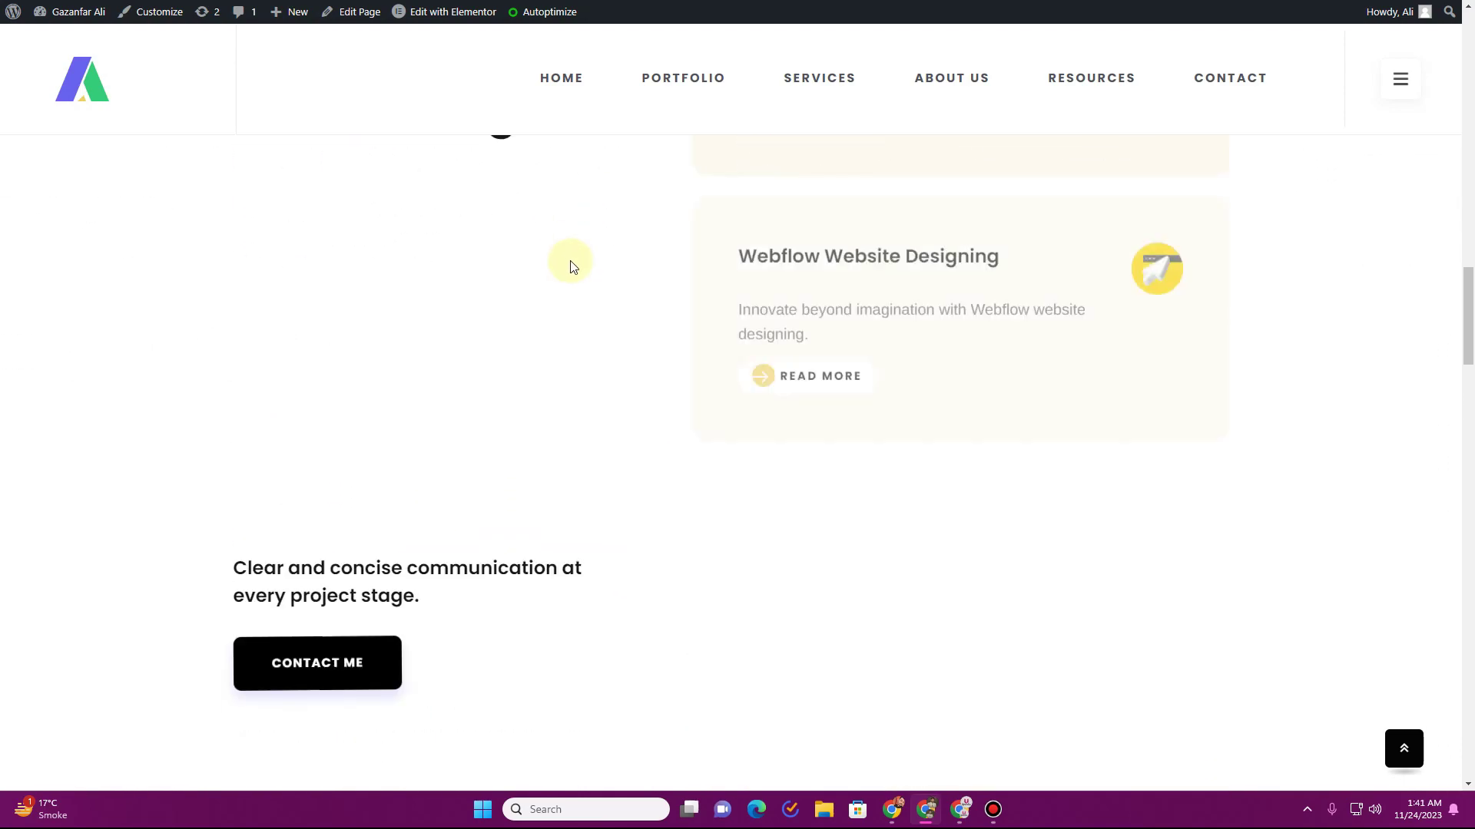
{"action": "scroll", "coordinate": [571, 265], "scroll_direction": "down", "scroll_amount": 4}
{"action": "scroll", "coordinate": [571, 265], "scroll_direction": "down", "scroll_amount": 8}
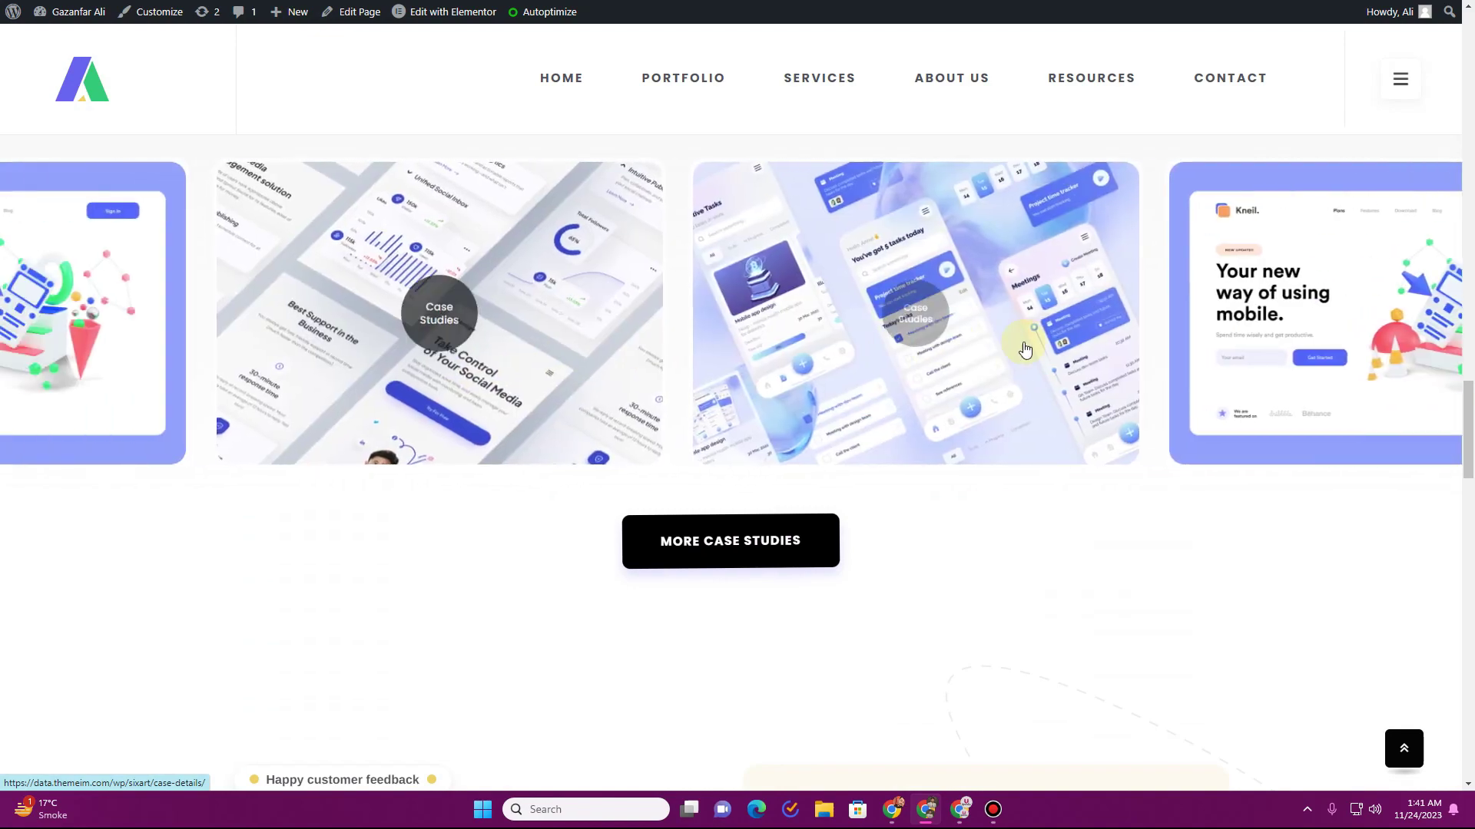
{"action": "left_click_drag", "start_coordinate": [997, 360], "coordinate": [308, 262]}
{"action": "scroll", "coordinate": [307, 255], "scroll_direction": "down", "scroll_amount": 3}
{"action": "scroll", "coordinate": [306, 256], "scroll_direction": "up", "scroll_amount": 3}
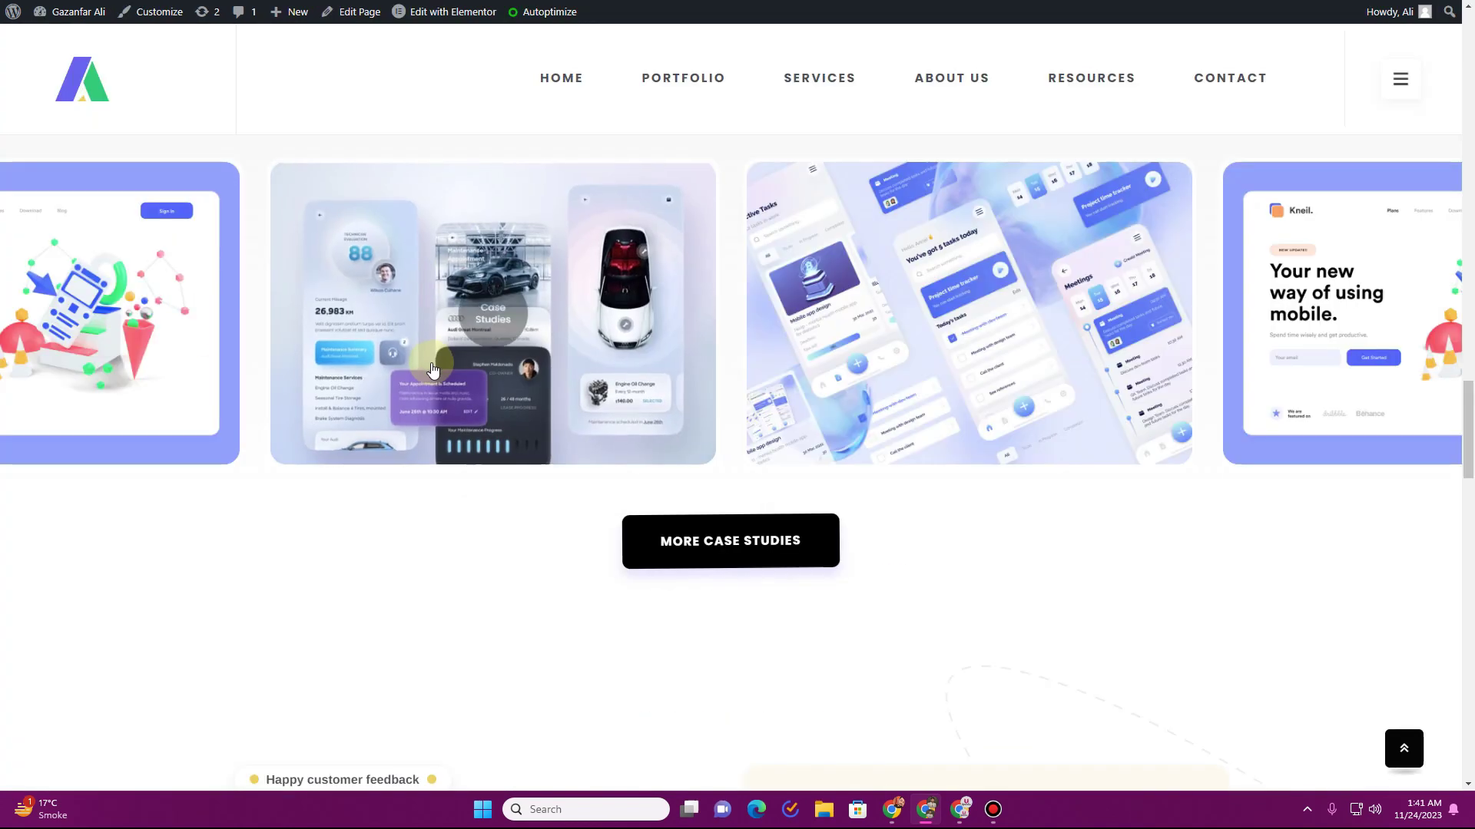
{"action": "scroll", "coordinate": [423, 365], "scroll_direction": "up", "scroll_amount": 10}
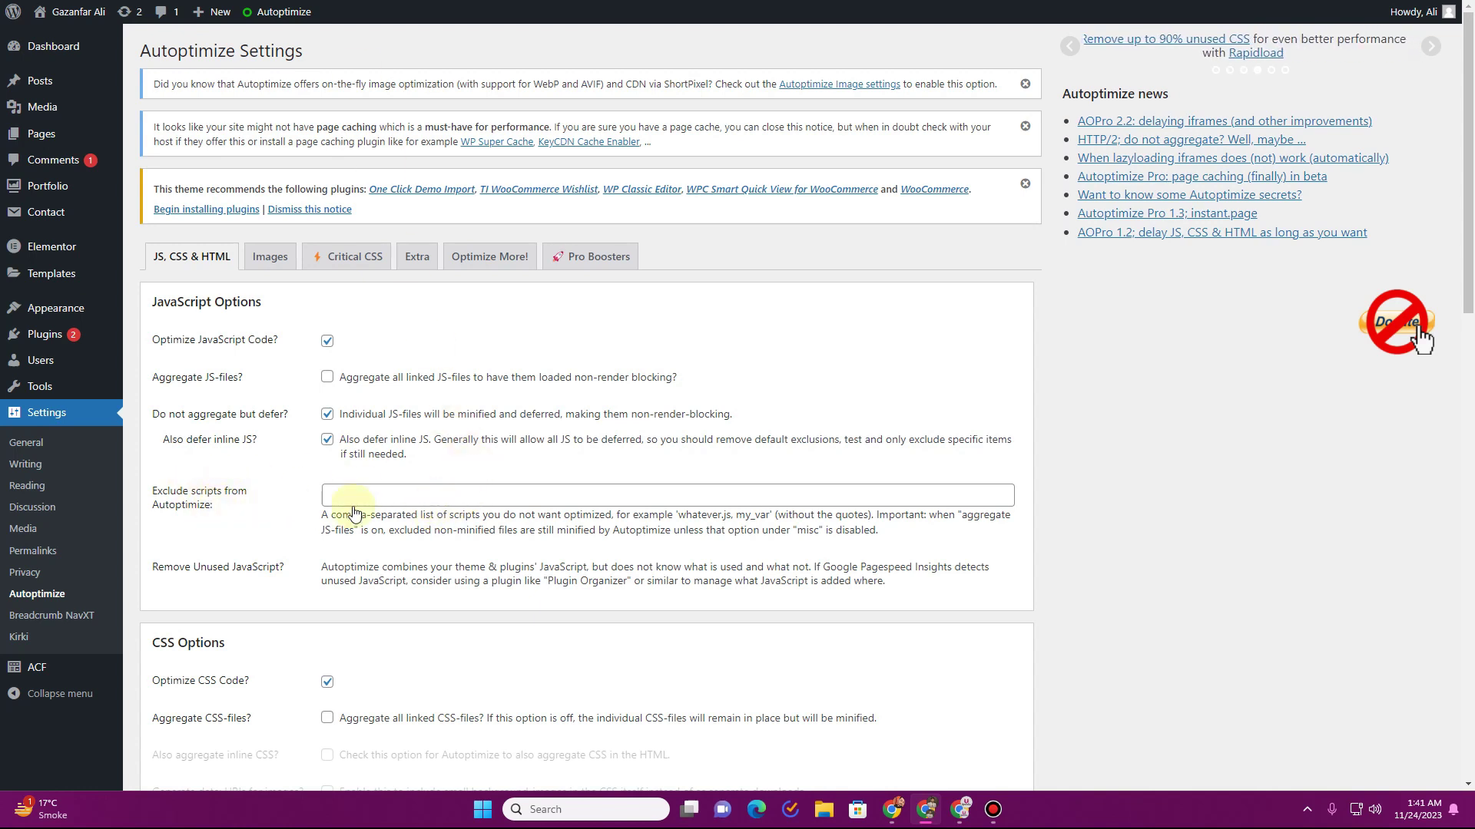
- Exclude jquery.min.js from Autoptimize's script optimization
{"action": "left_click", "coordinate": [376, 501]}
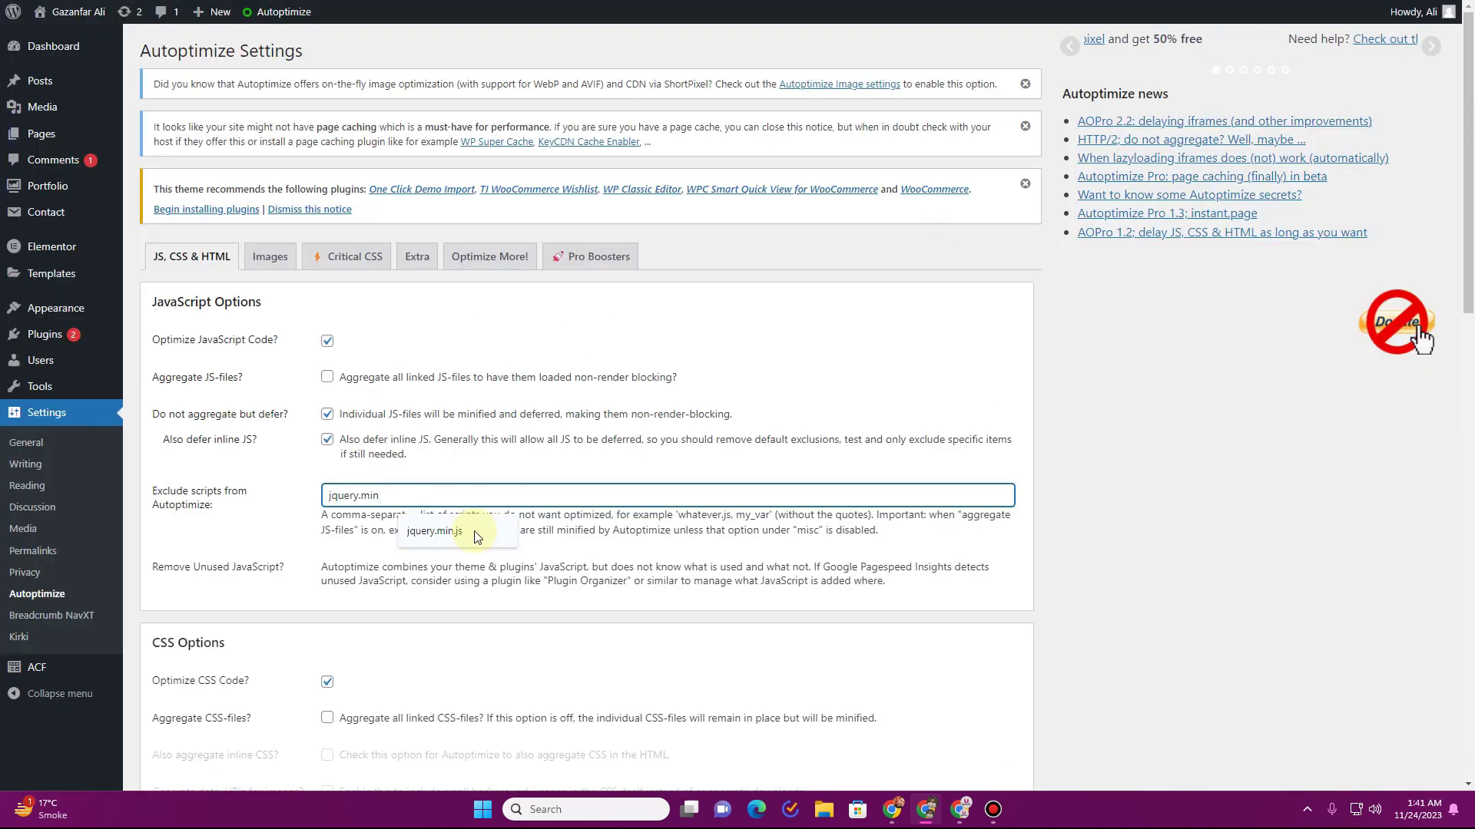
{"action": "type", "text": "jquery.min"}
{"action": "left_click", "coordinate": [450, 532]}
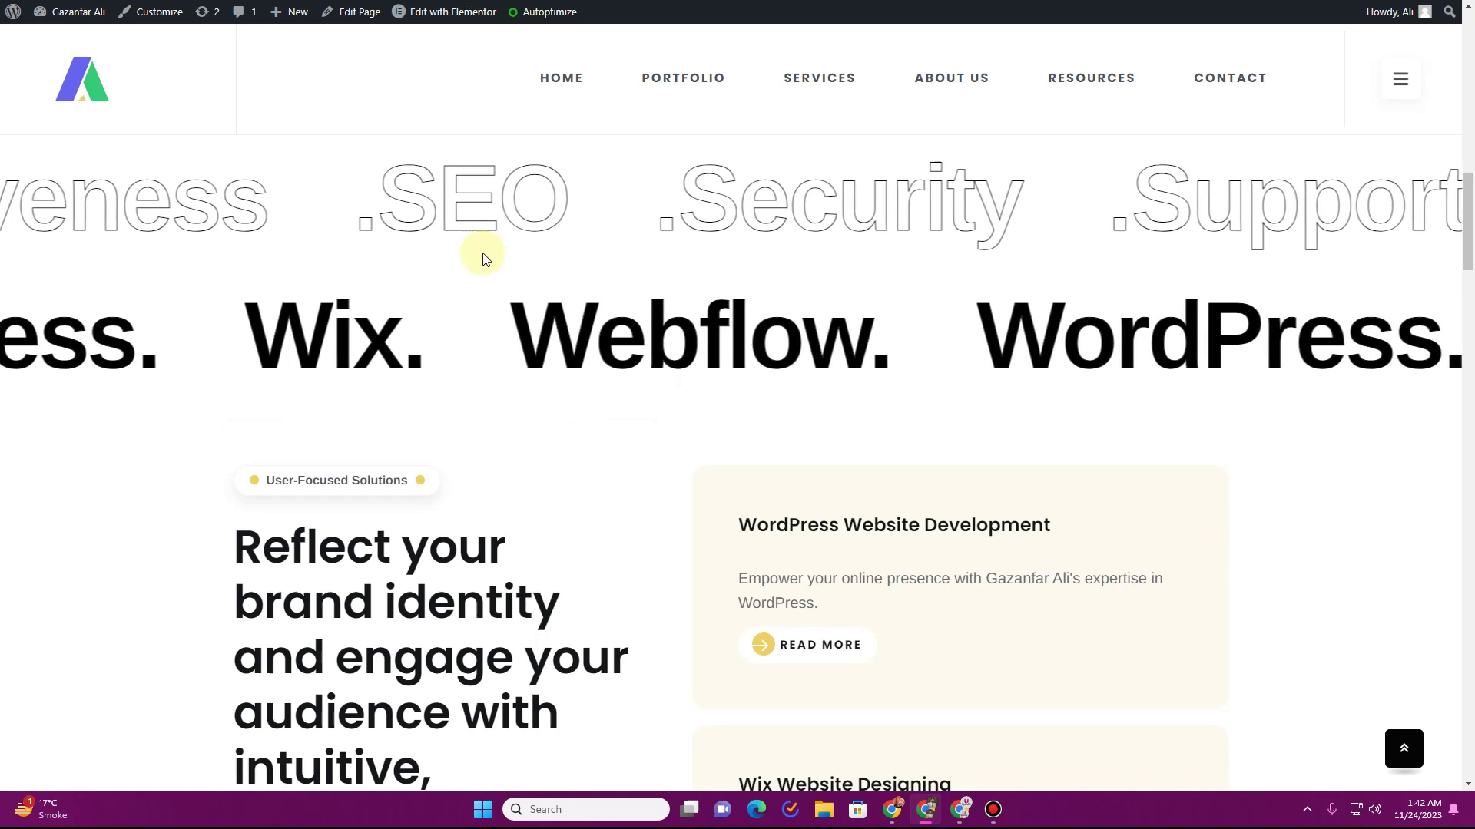
- Review the website's home page sections again, between the introduction cards and the case studies
{"action": "scroll", "coordinate": [483, 256], "scroll_direction": "down", "scroll_amount": 10}
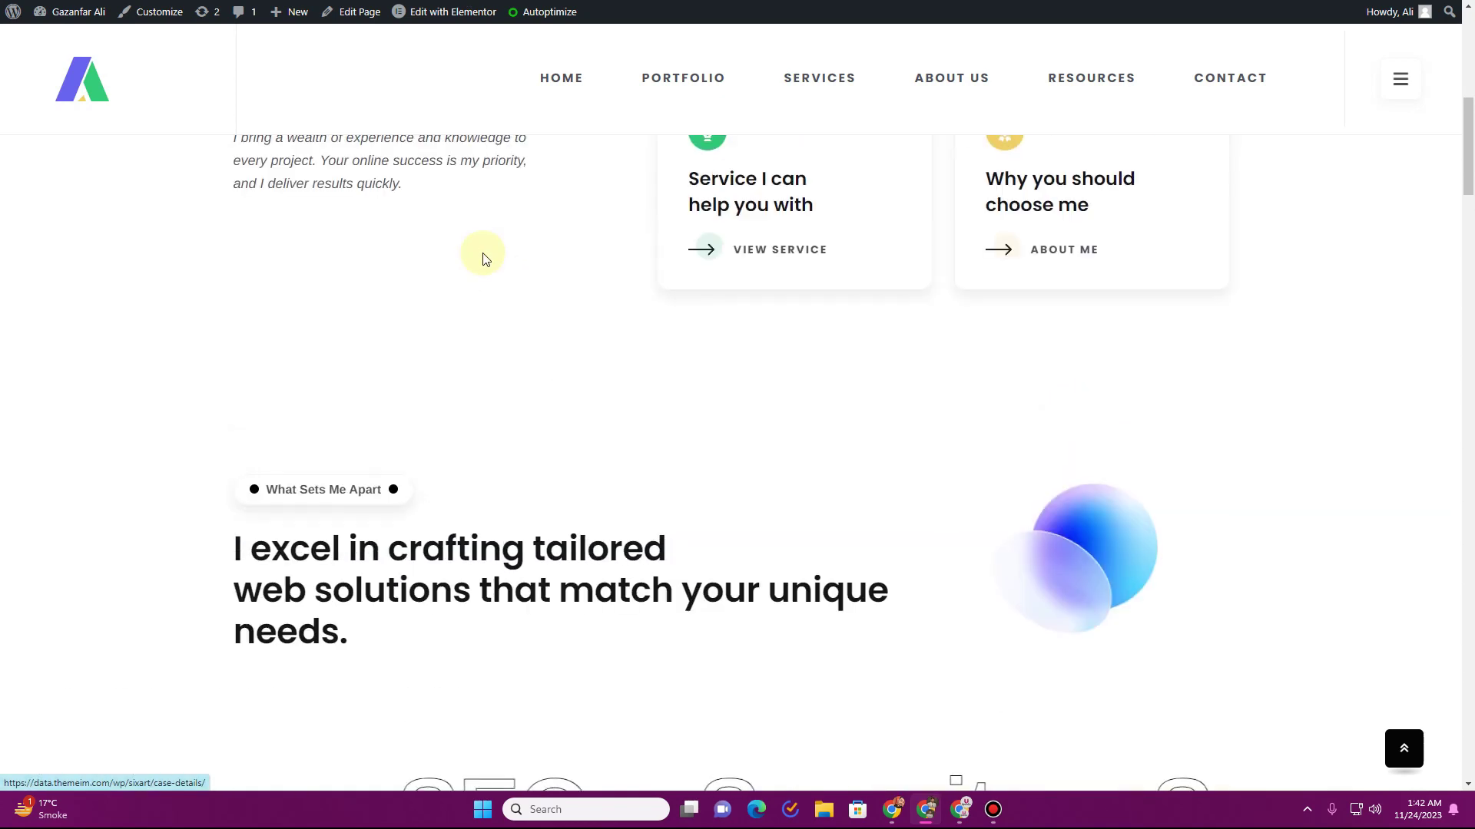
{"action": "scroll", "coordinate": [484, 253], "scroll_direction": "up", "scroll_amount": 5}
{"action": "scroll", "coordinate": [484, 254], "scroll_direction": "up", "scroll_amount": 3}
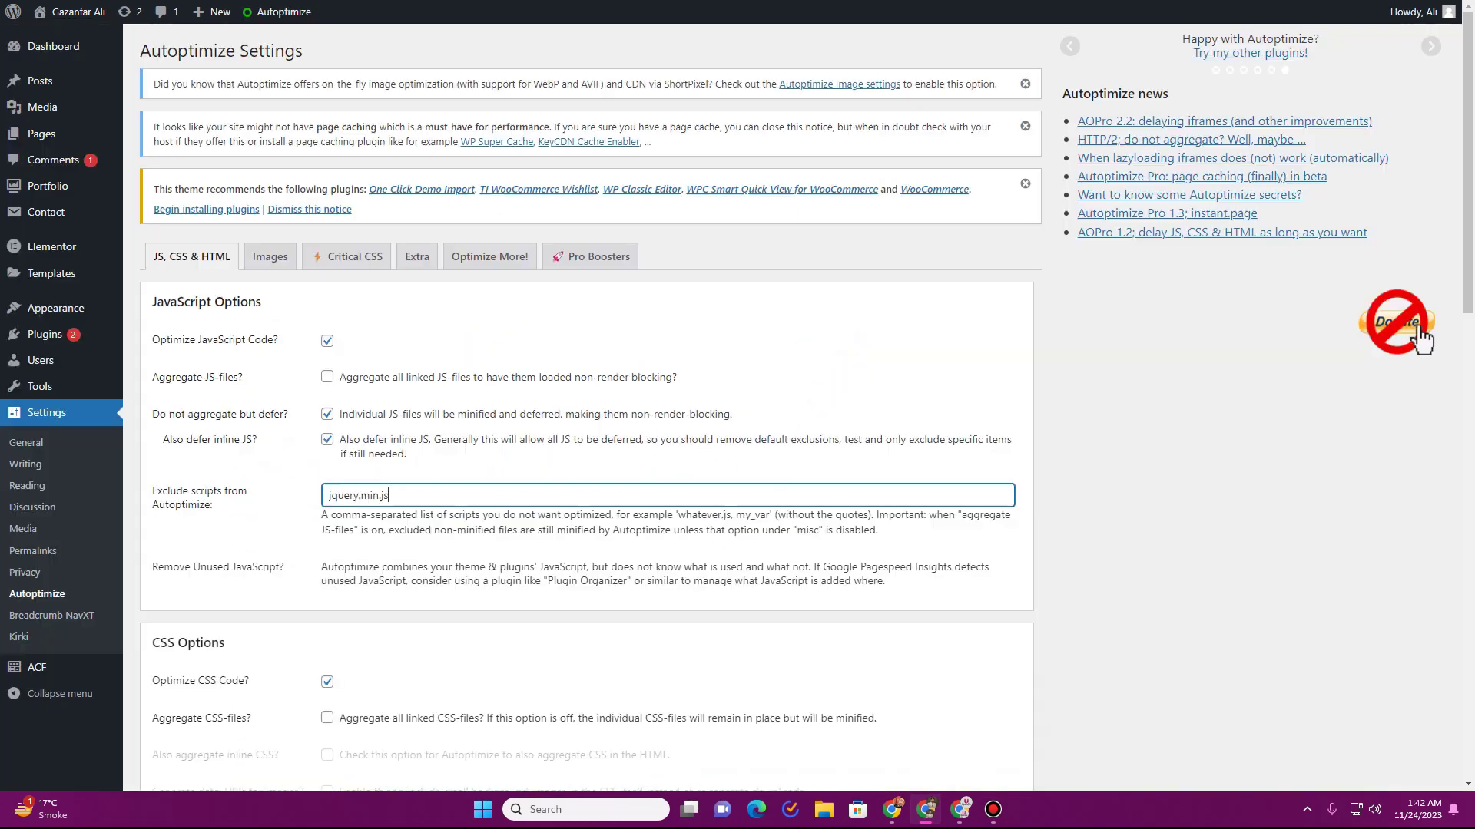
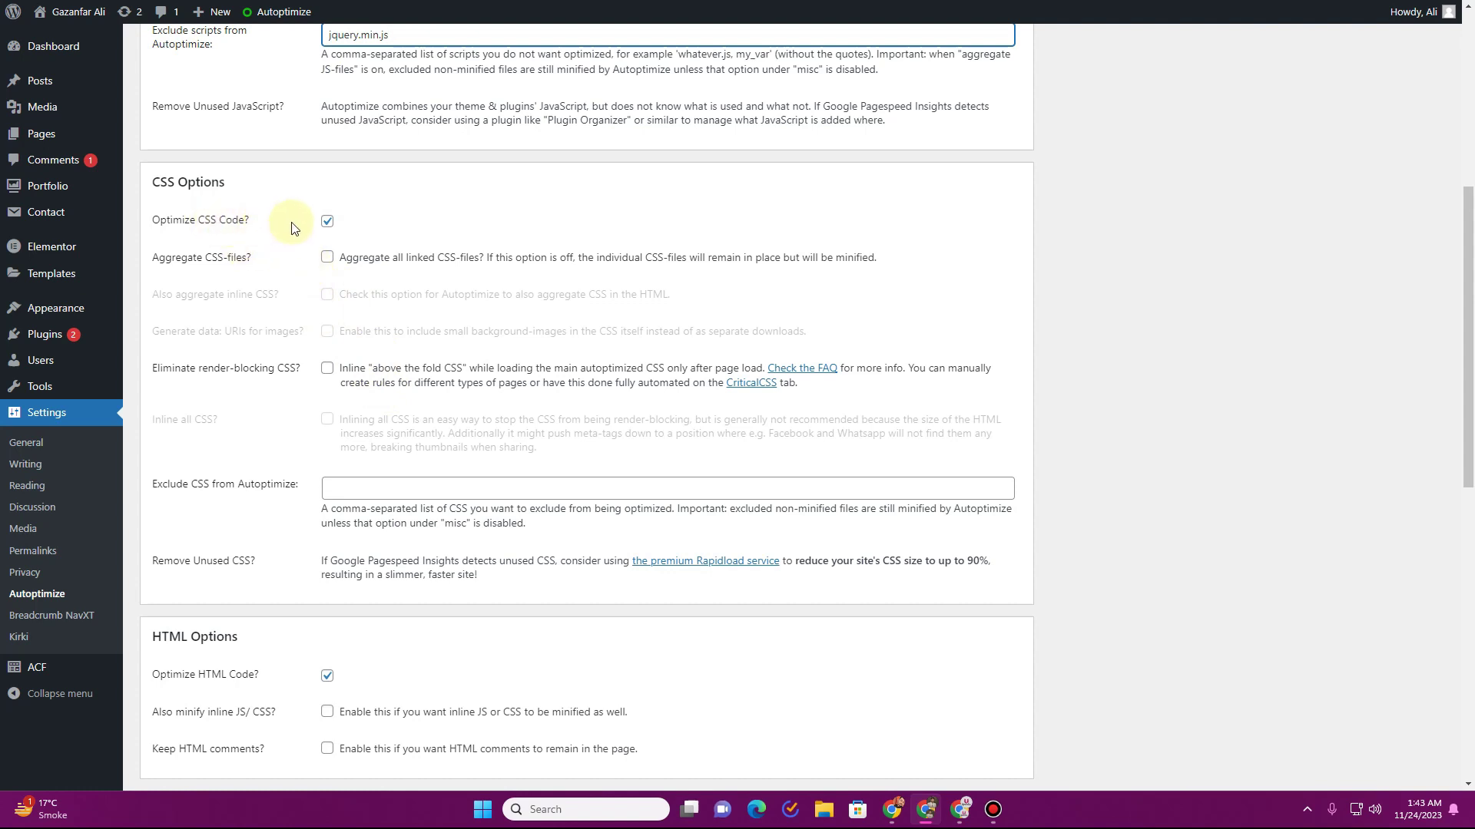
- Enable aggregation of all linked CSS files and generation of data: URIs for images in the Autoptimize CSS options
{"action": "left_click", "coordinate": [328, 261]}
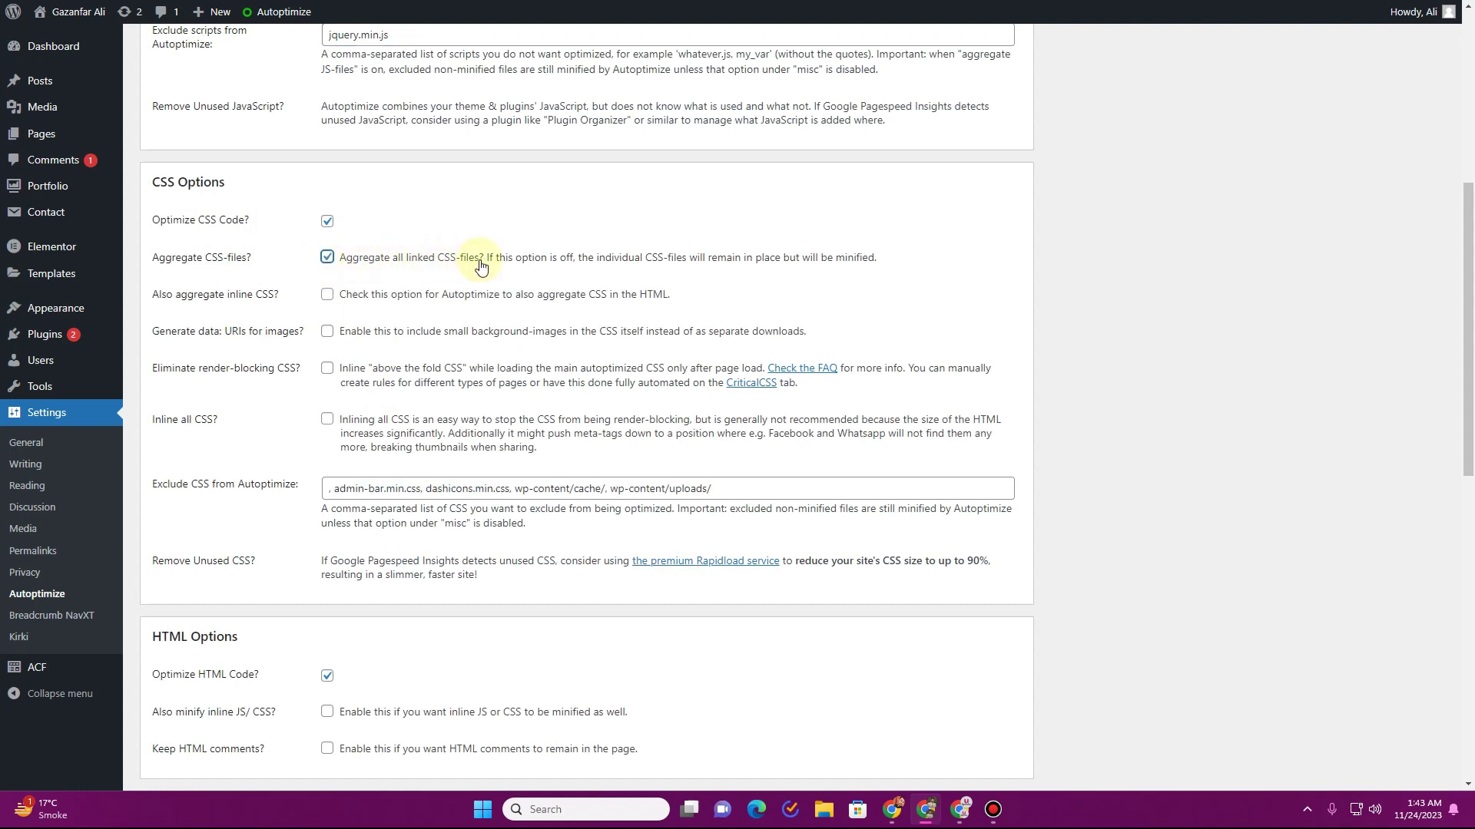
{"action": "left_click", "coordinate": [326, 332]}
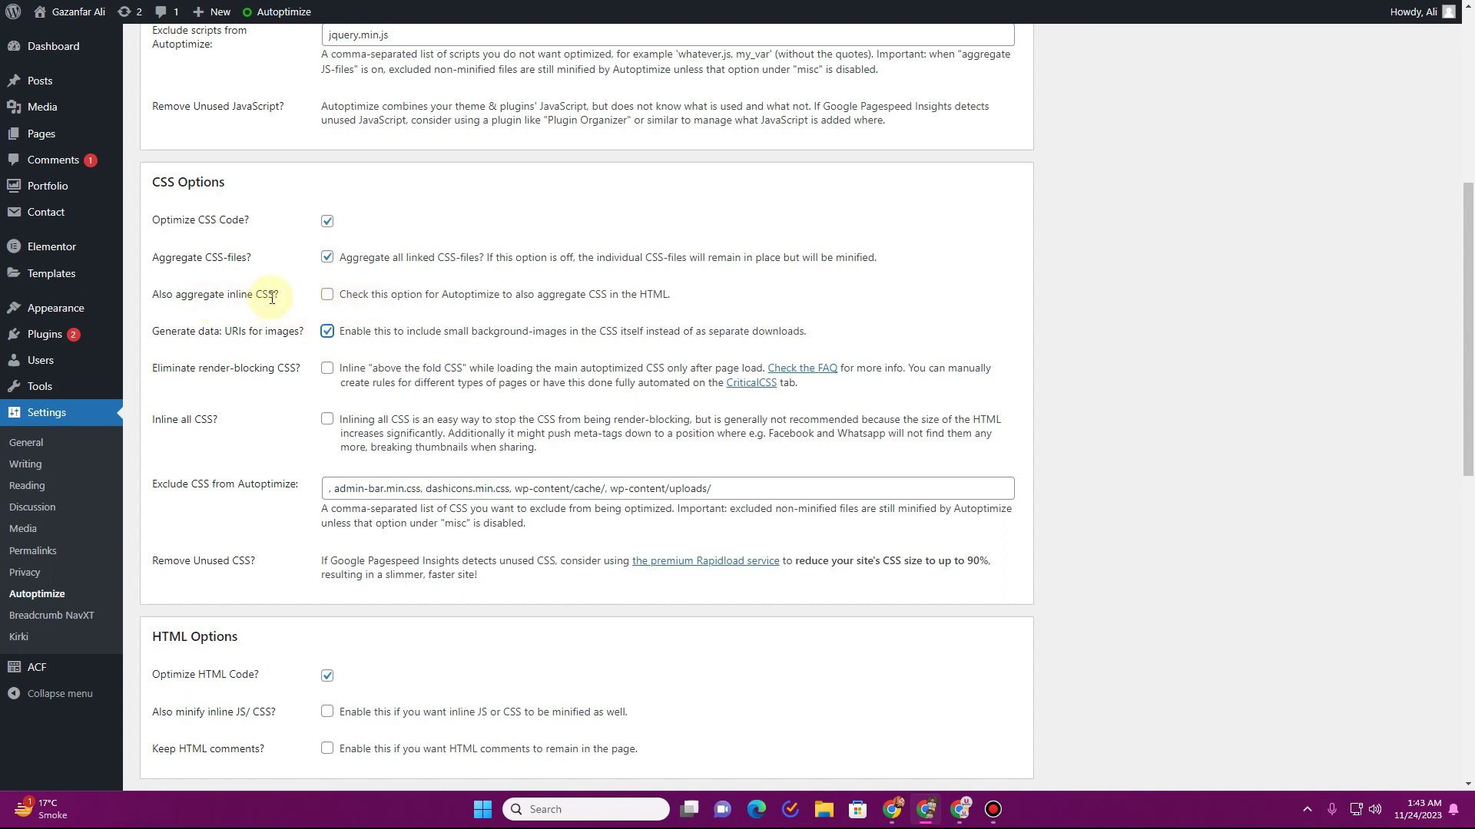
{"action": "scroll", "coordinate": [271, 298], "scroll_direction": "up", "scroll_amount": 3}
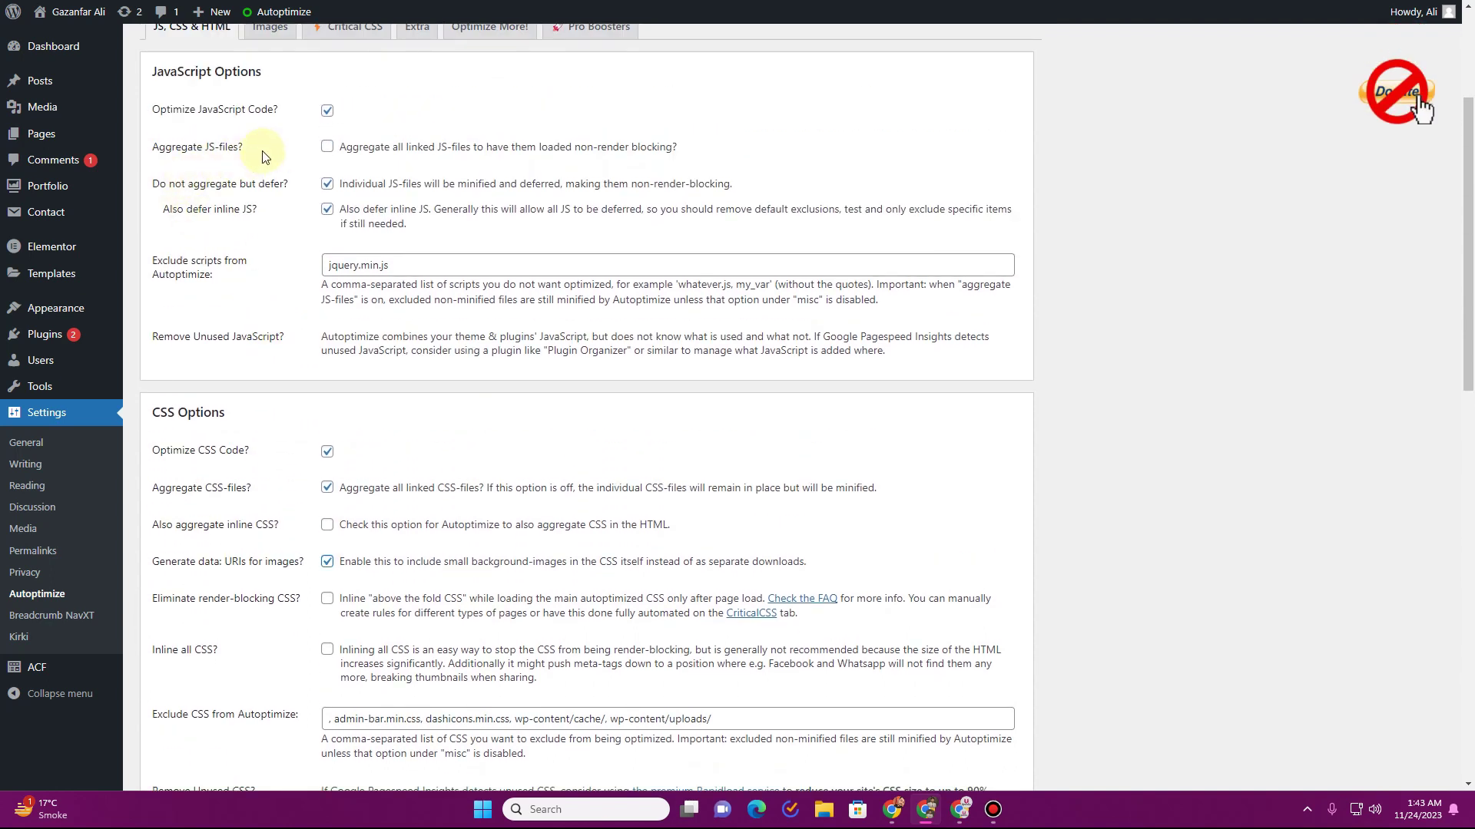
{"action": "left_click_drag", "start_coordinate": [262, 156], "coordinate": [154, 147]}
{"action": "scroll", "coordinate": [279, 254], "scroll_direction": "down", "scroll_amount": 1}
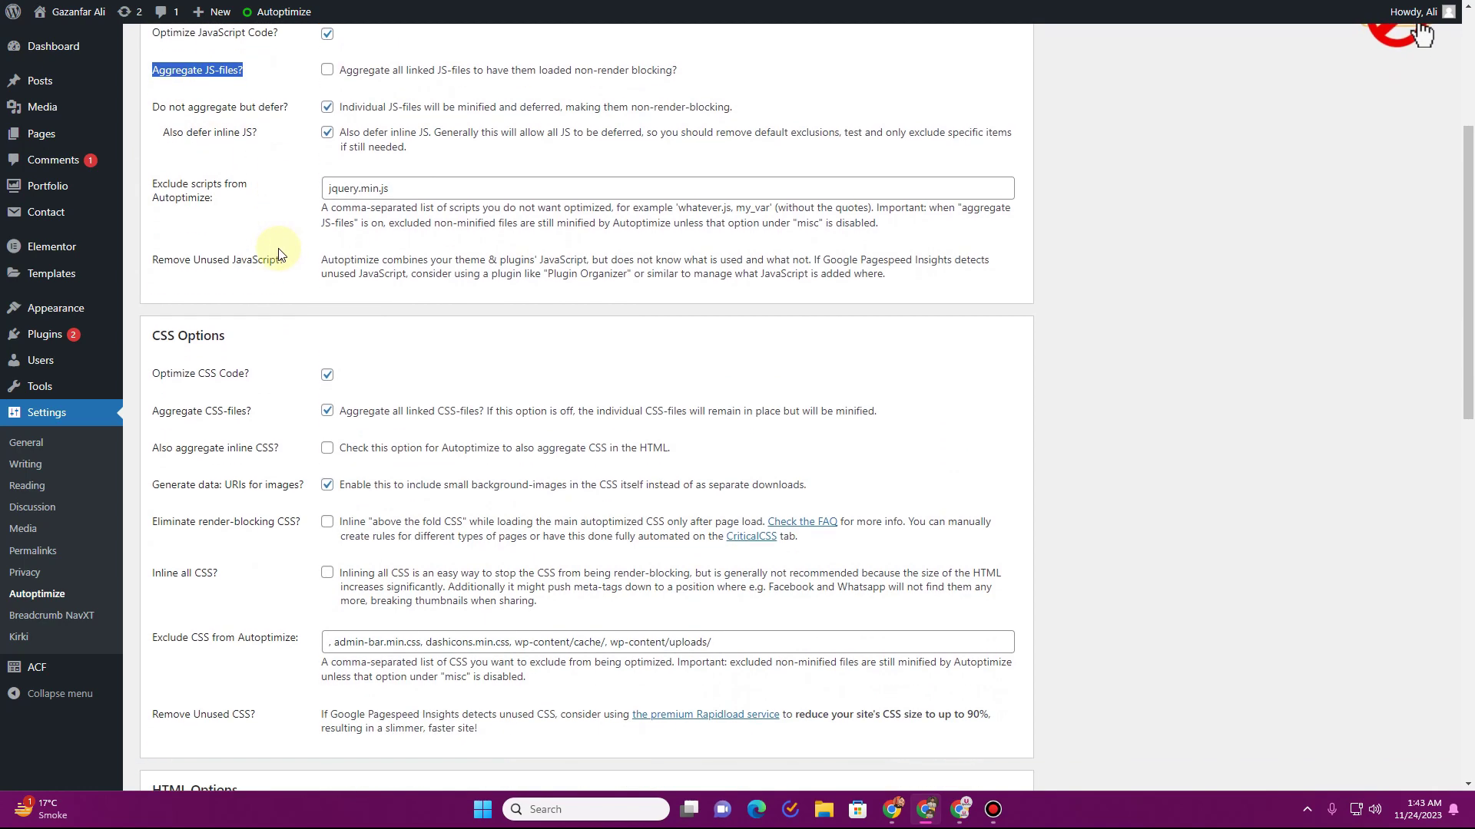
{"action": "scroll", "coordinate": [279, 253], "scroll_direction": "down", "scroll_amount": 2}
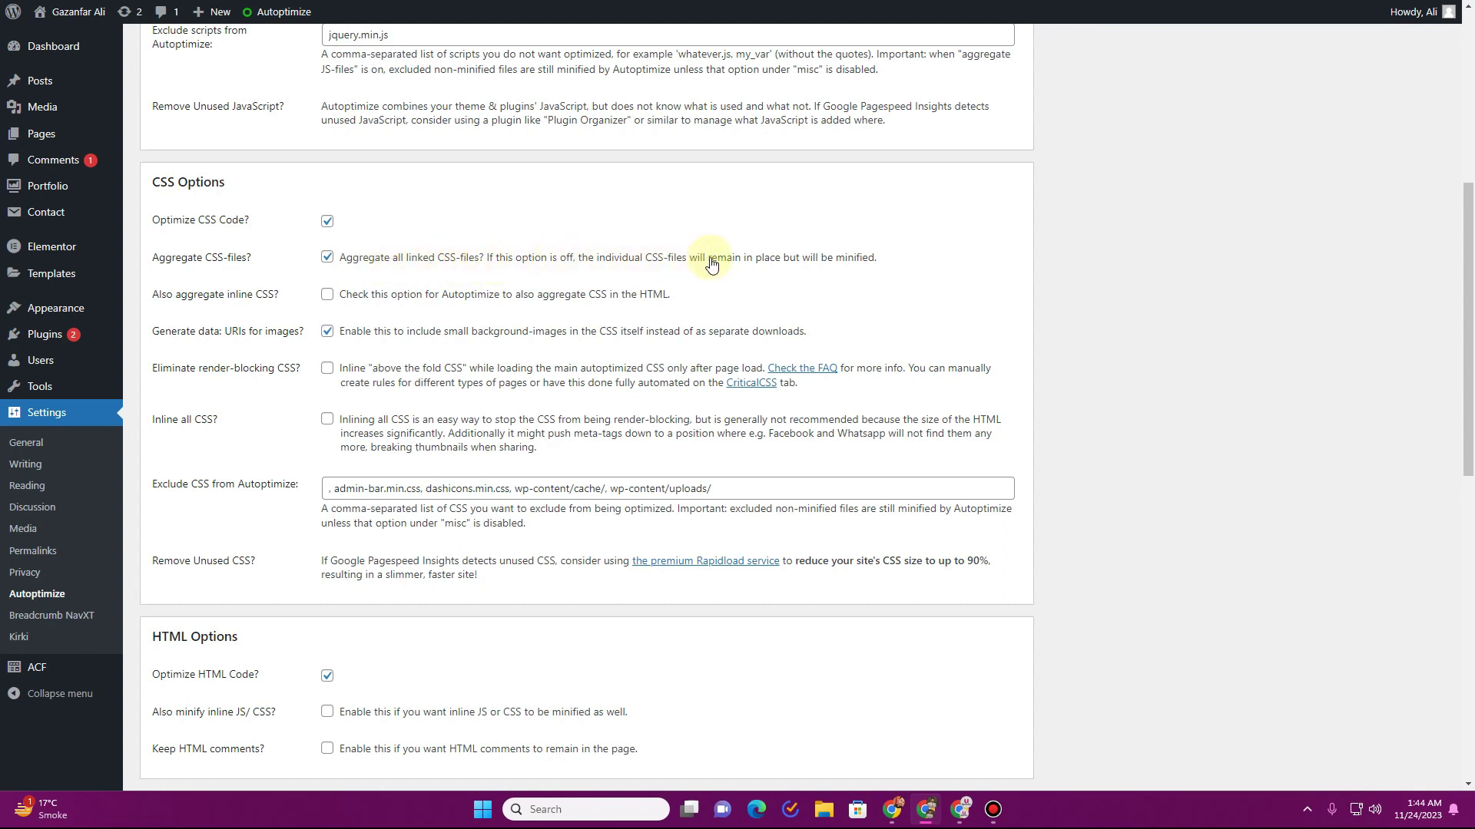
{"action": "left_click_drag", "start_coordinate": [880, 265], "coordinate": [491, 277]}
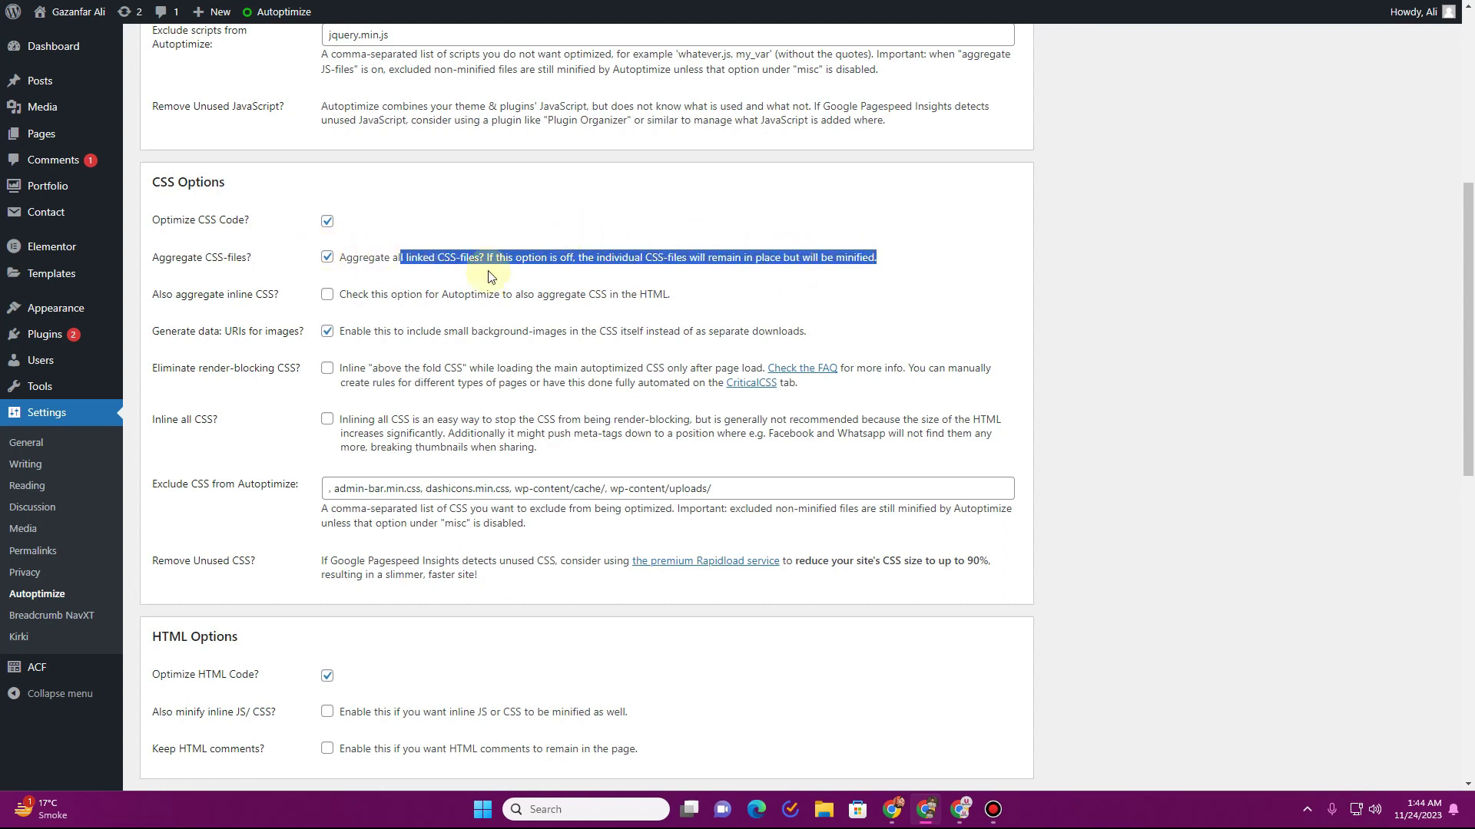
{"action": "left_click", "coordinate": [887, 258]}
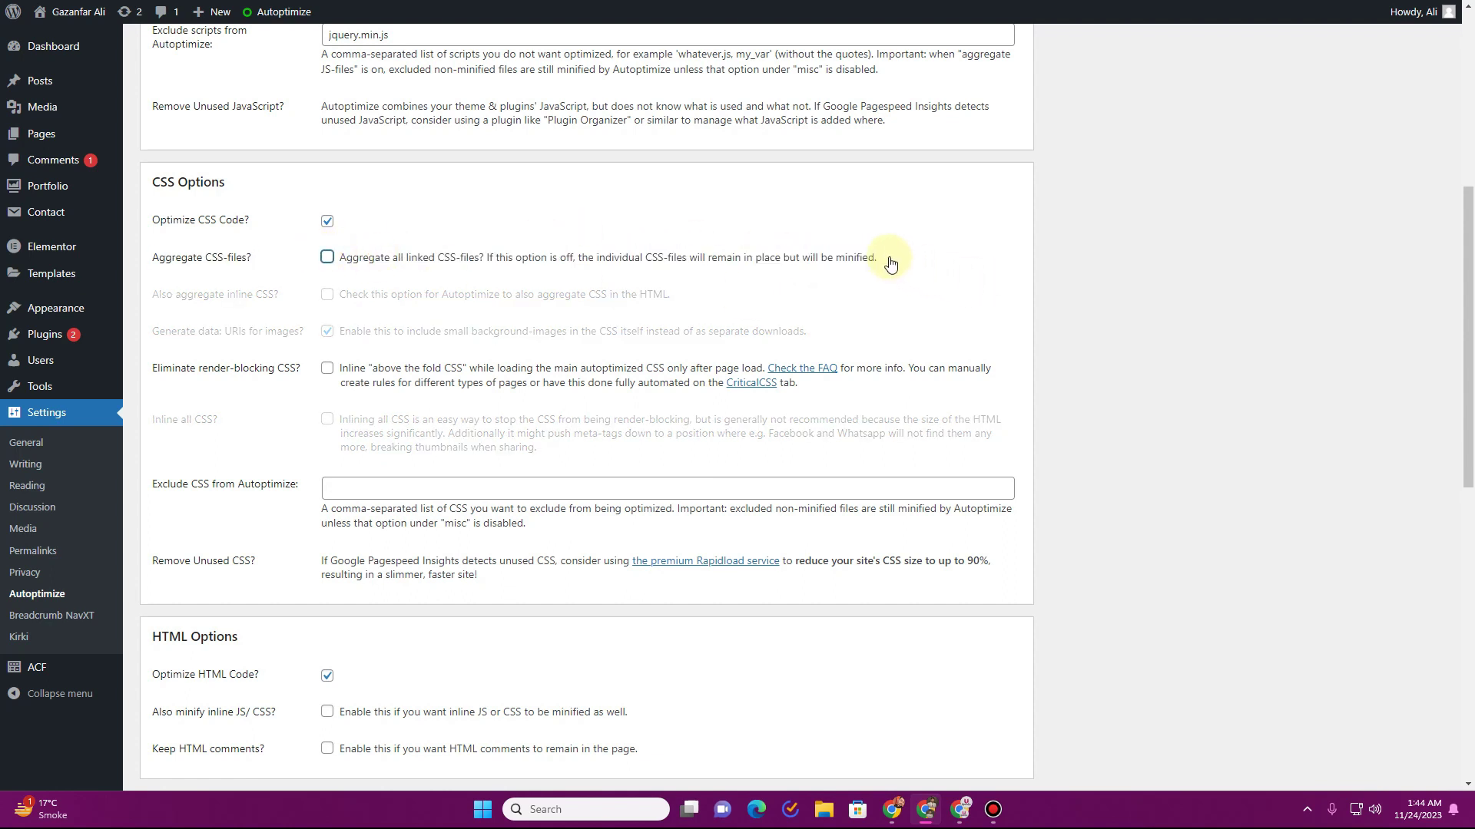
{"action": "left_click", "coordinate": [611, 265]}
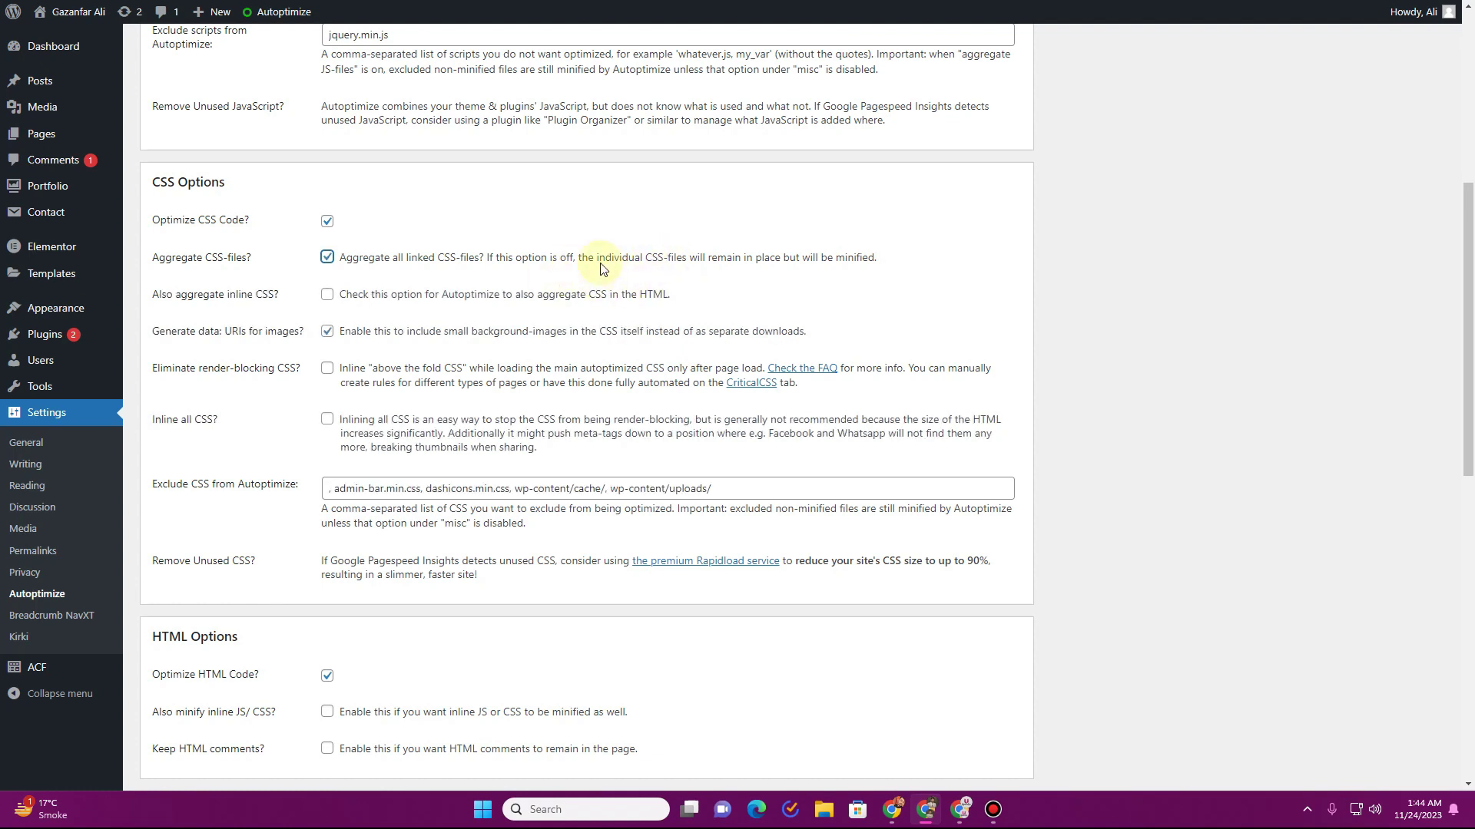
{"action": "scroll", "coordinate": [295, 366], "scroll_direction": "down", "scroll_amount": 1}
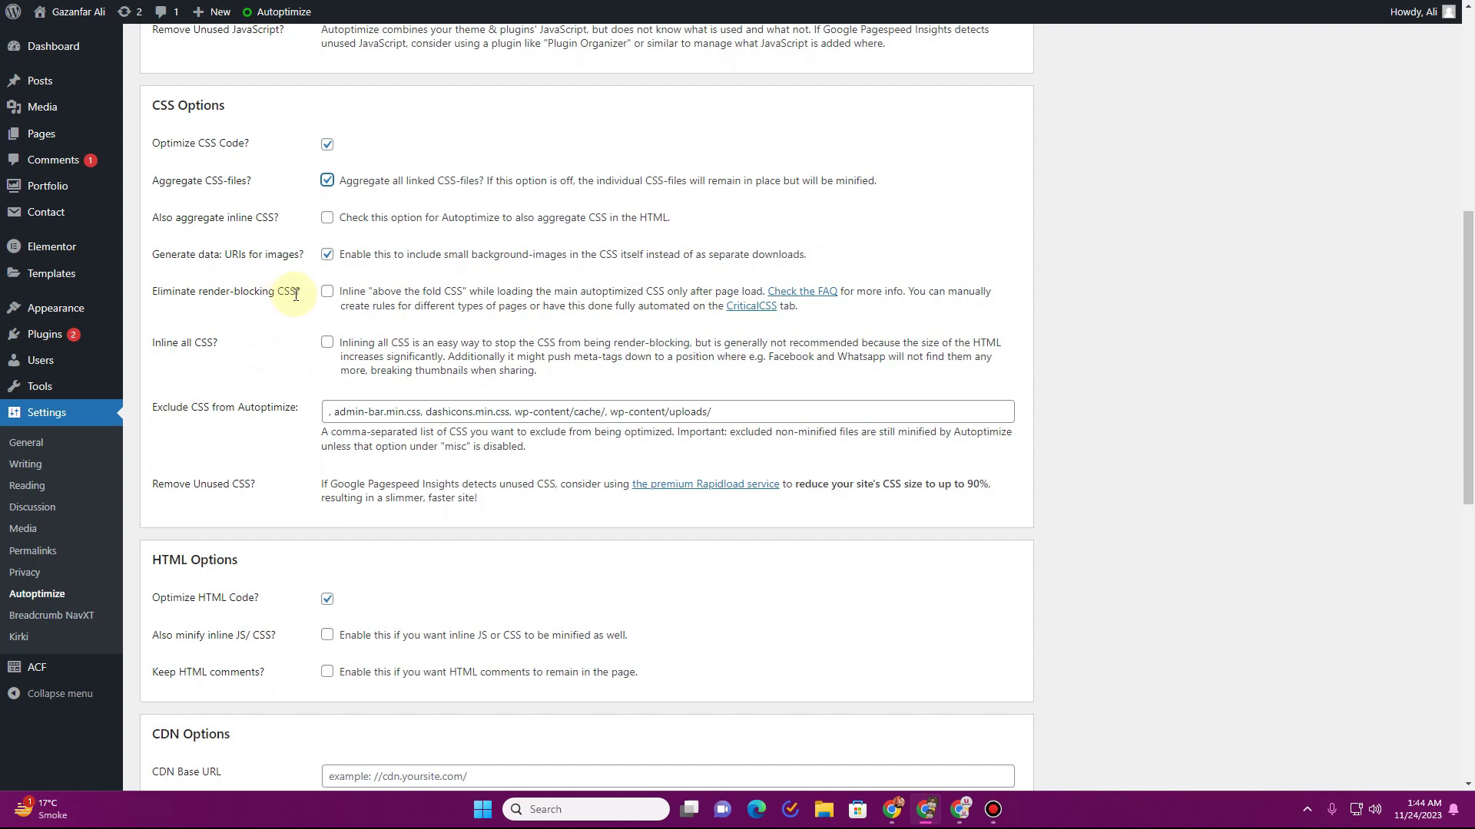
- Compare the render-blocking CSS option with the PageSpeed Insights audit and view Autoptimize's Critical CSS page
{"action": "key", "text": "ctrl+Tab"}
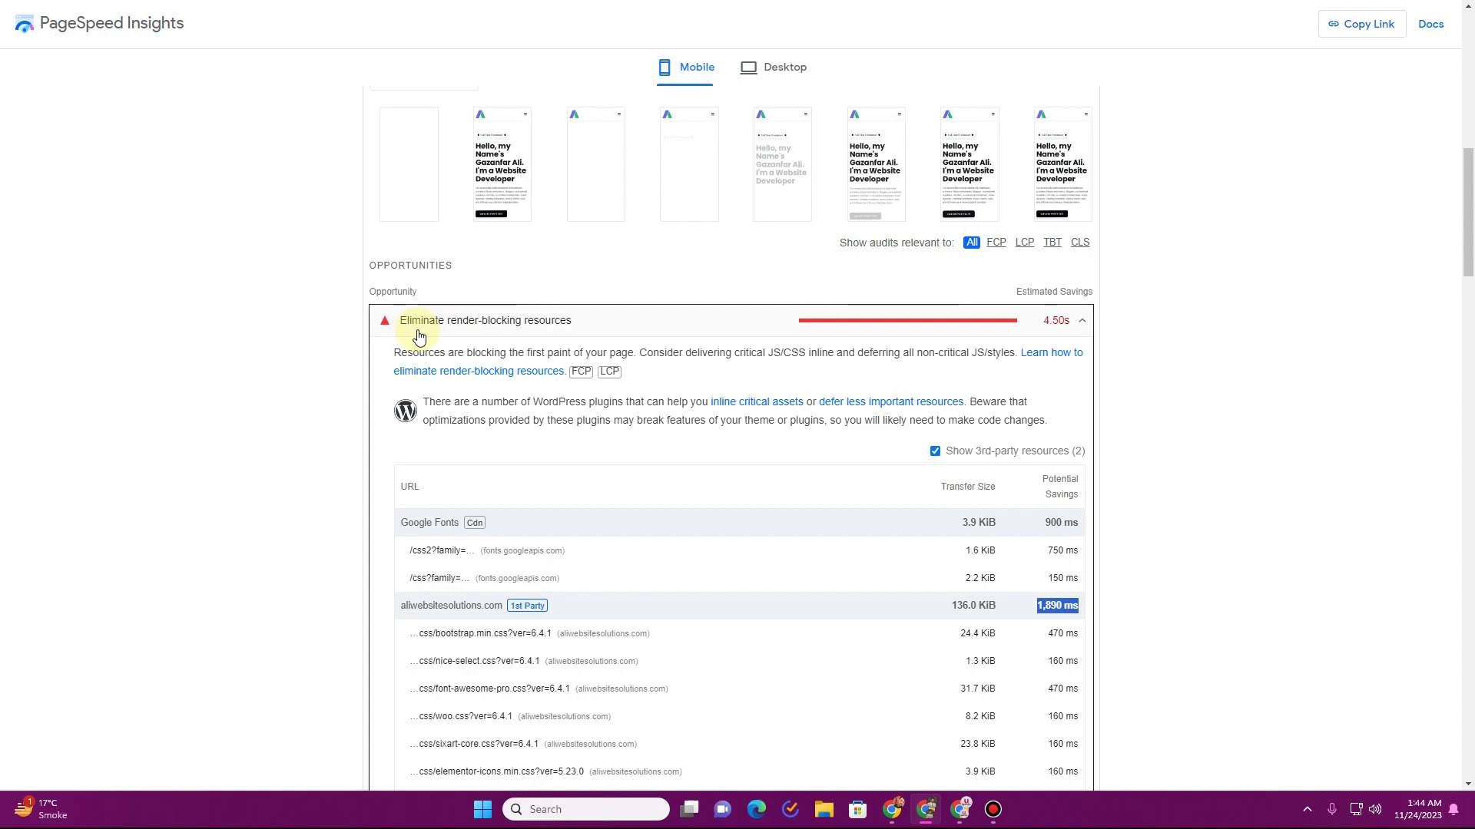
{"action": "key", "text": "ctrl+Tab"}
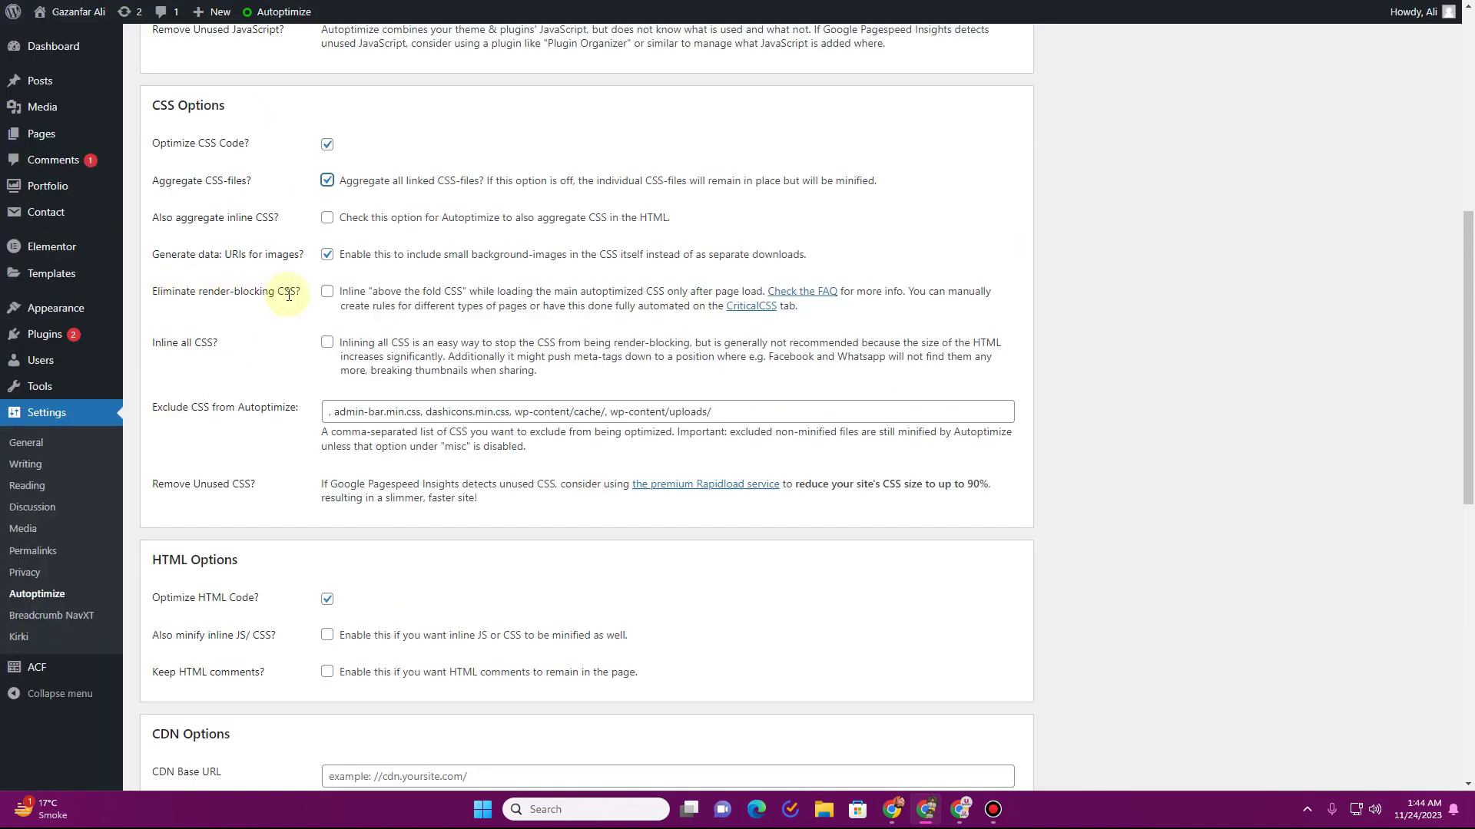
{"action": "left_click", "coordinate": [748, 307]}
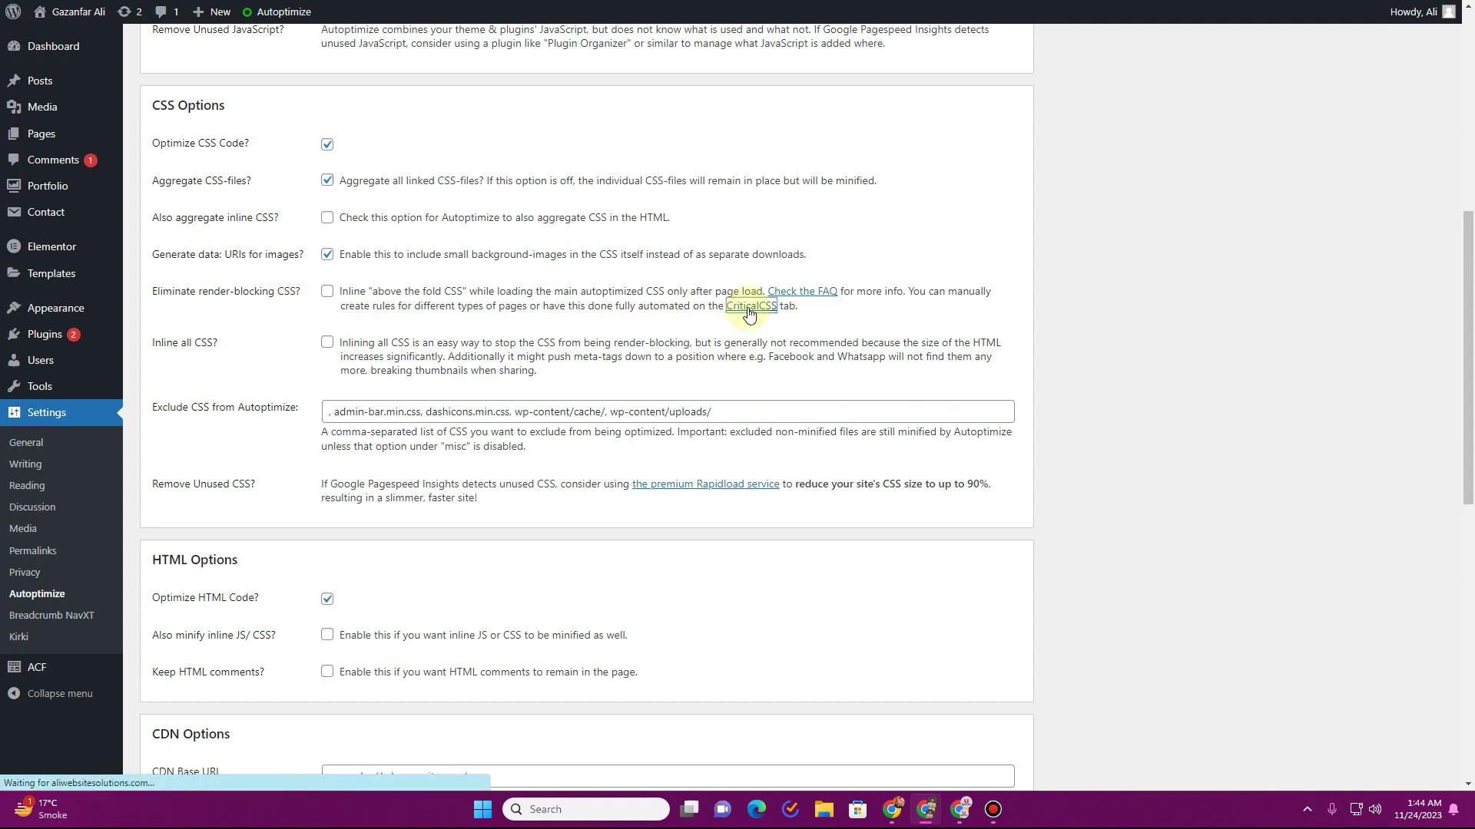
{"action": "scroll", "coordinate": [345, 372], "scroll_direction": "down", "scroll_amount": 1}
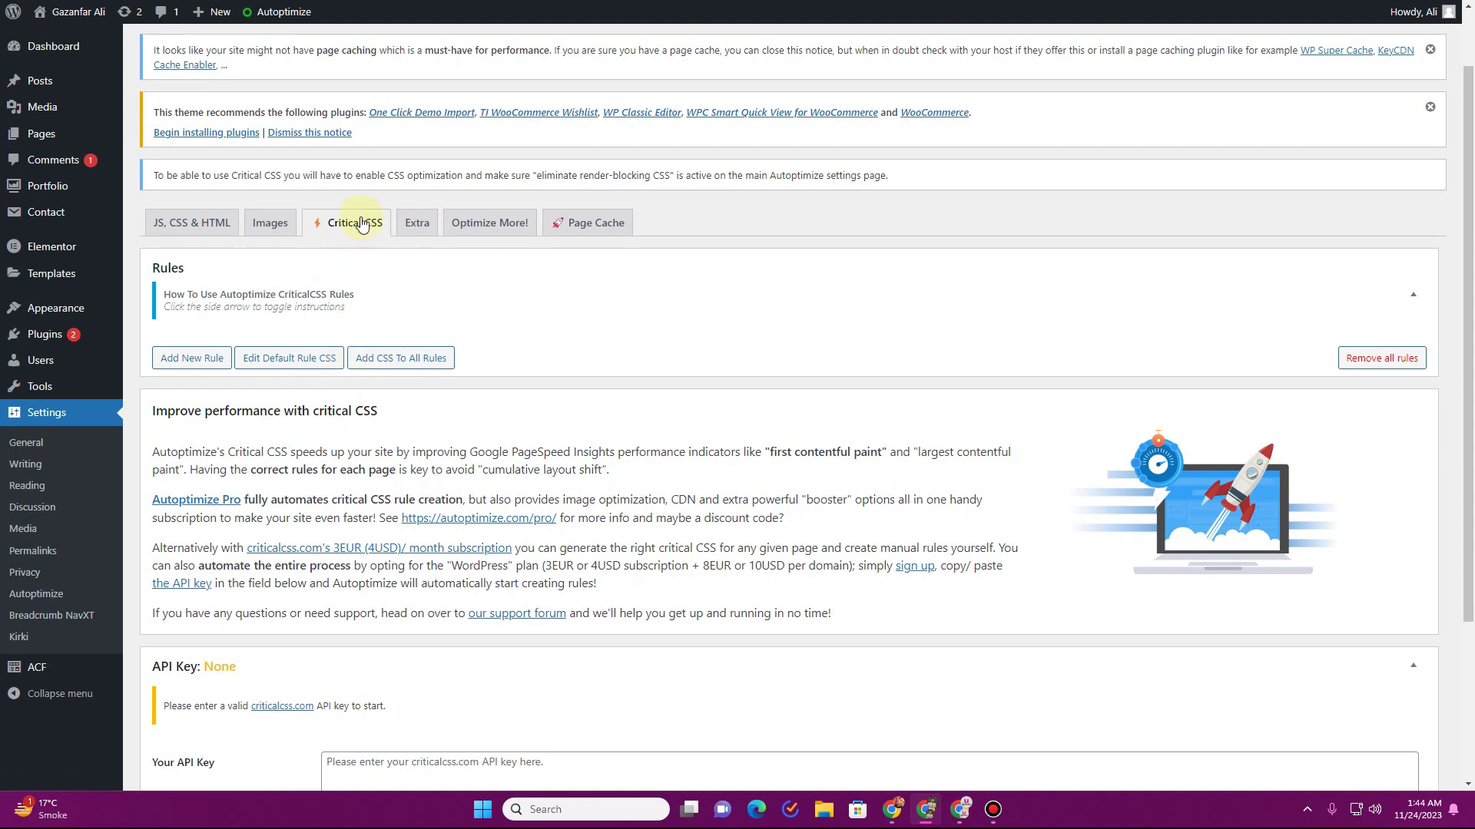
- Return to the JS, CSS & HTML settings and enable CSS file aggregation and data: URIs for images
{"action": "left_click", "coordinate": [194, 223]}
{"action": "scroll", "coordinate": [407, 322], "scroll_direction": "down", "scroll_amount": 5}
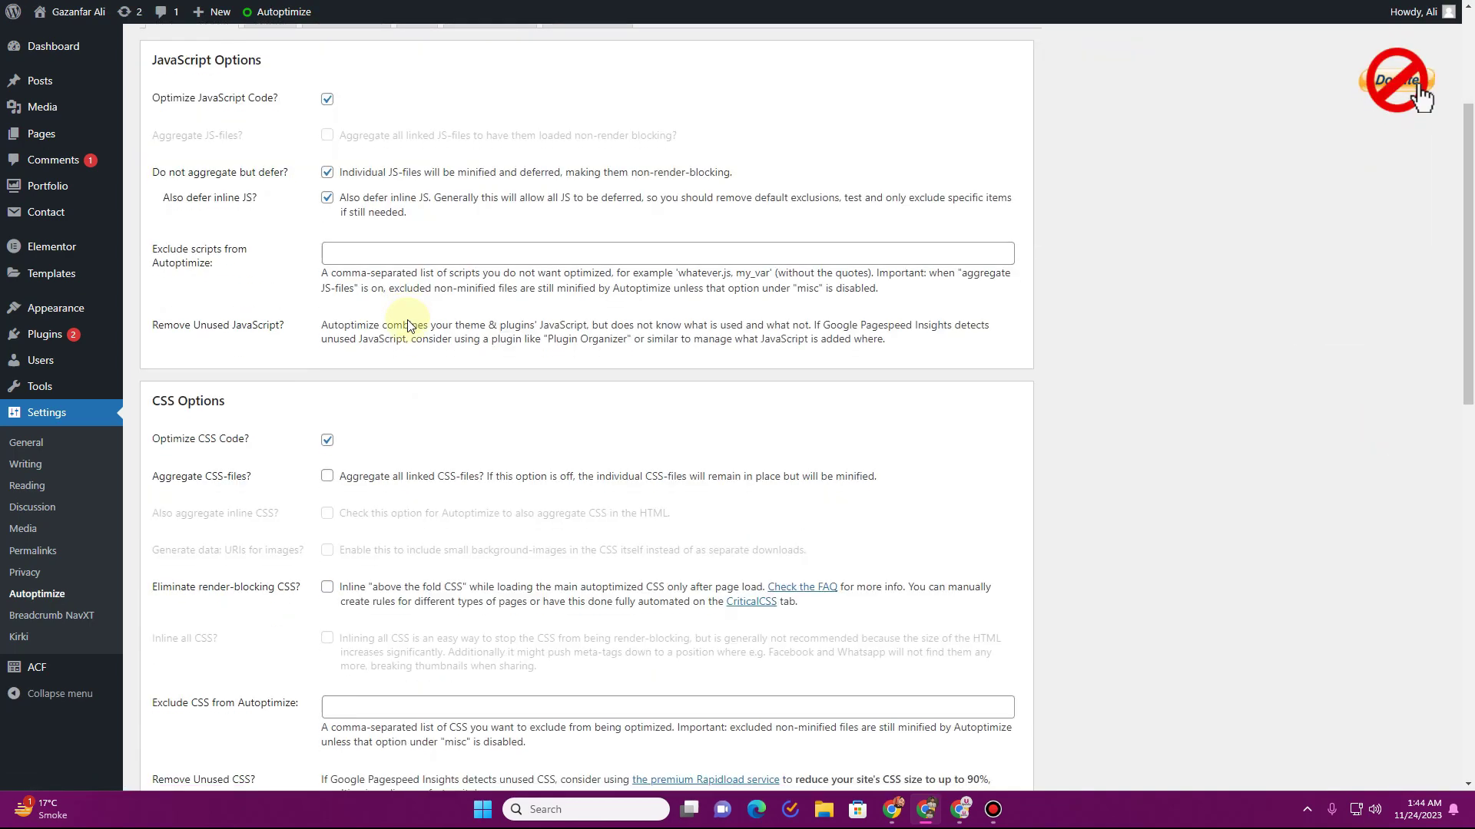
{"action": "left_click", "coordinate": [408, 331]}
{"action": "left_click", "coordinate": [327, 255]}
{"action": "scroll", "coordinate": [329, 269], "scroll_direction": "down", "scroll_amount": 1}
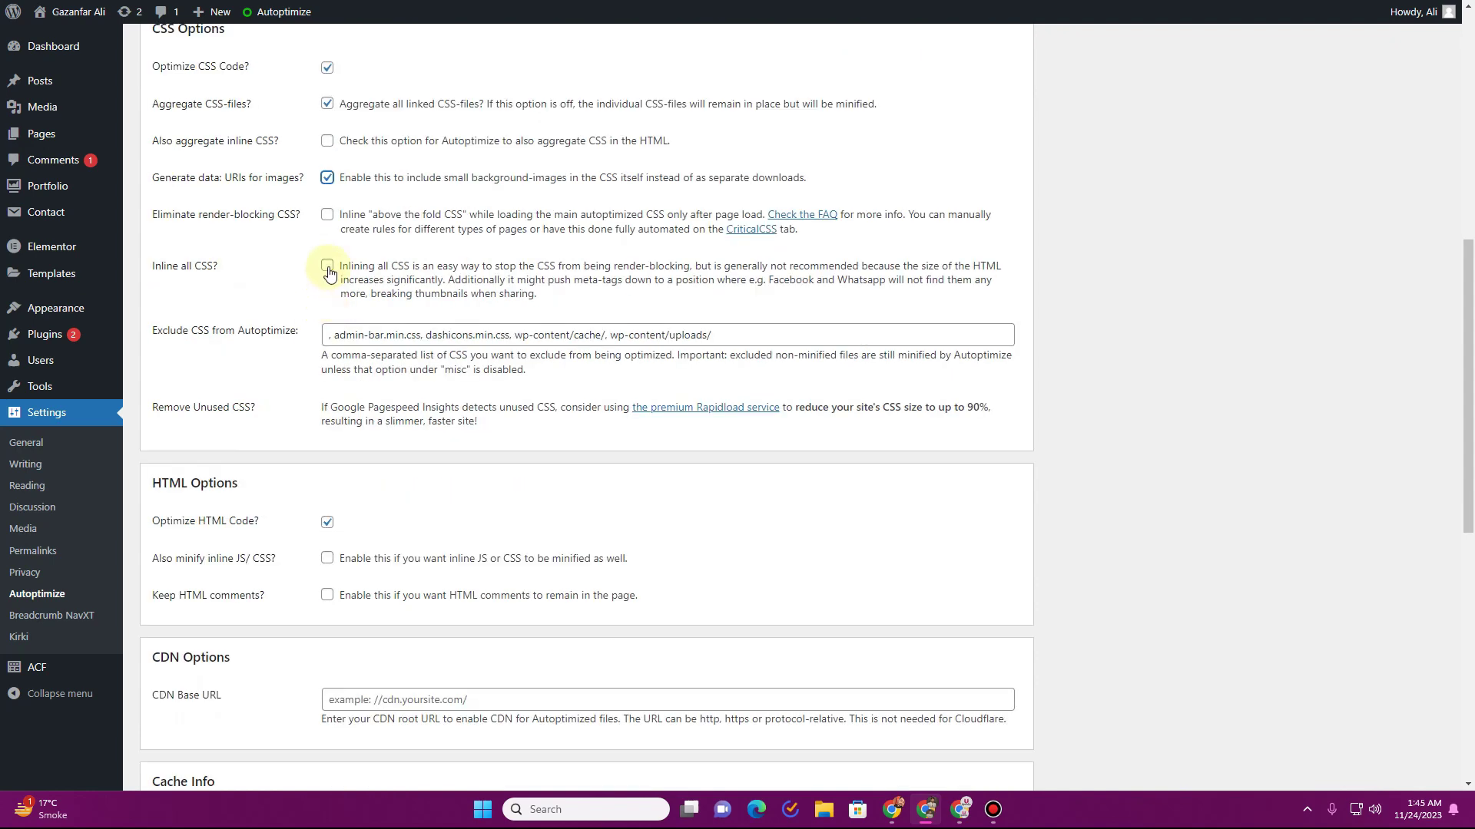
- Enable inlining of all CSS in the CSS options, keeping aggregation of linked CSS files switched on
{"action": "left_click", "coordinate": [327, 268]}
{"action": "left_click", "coordinate": [326, 105]}
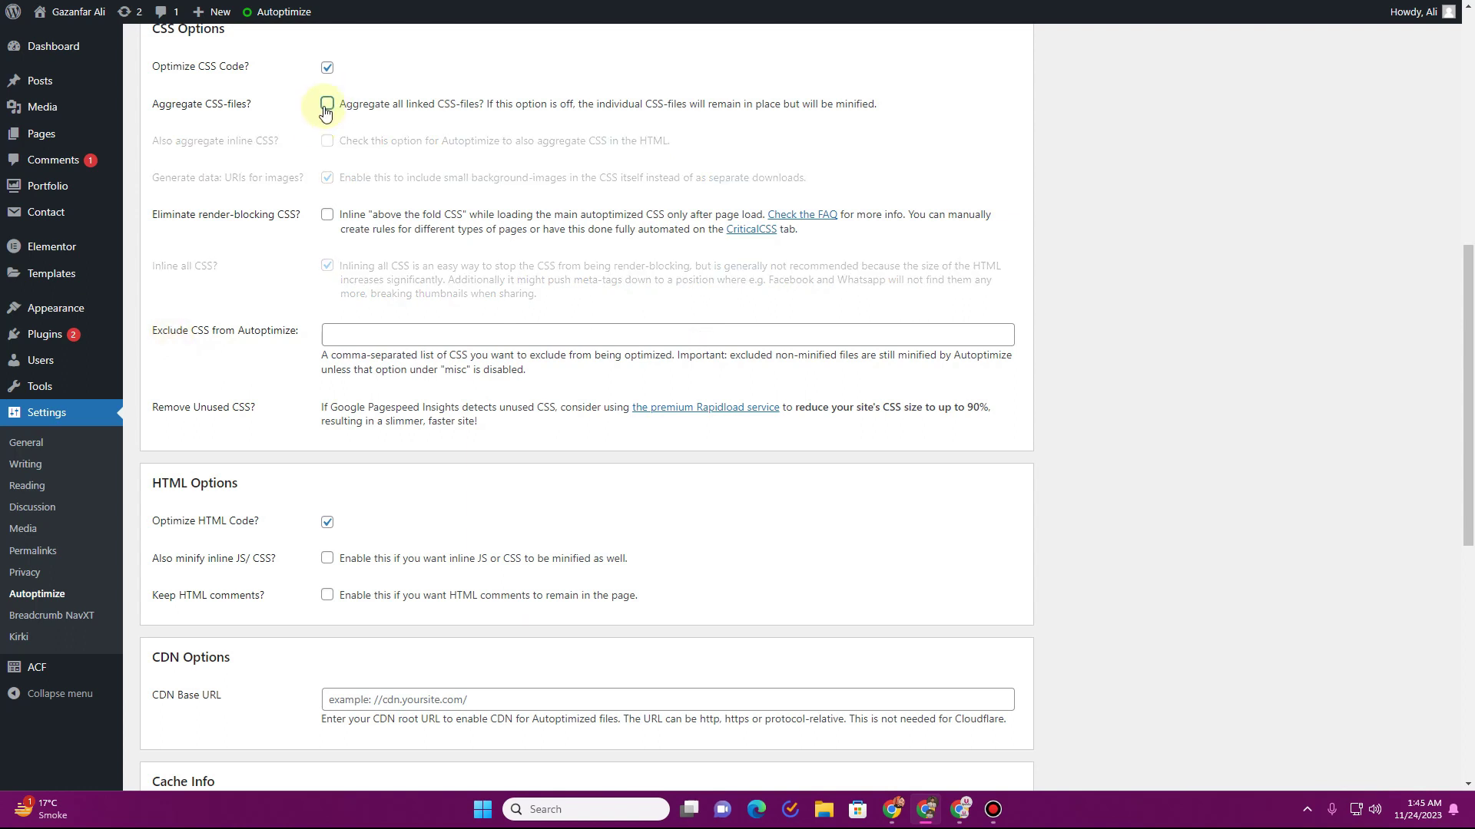
{"action": "left_click", "coordinate": [326, 107]}
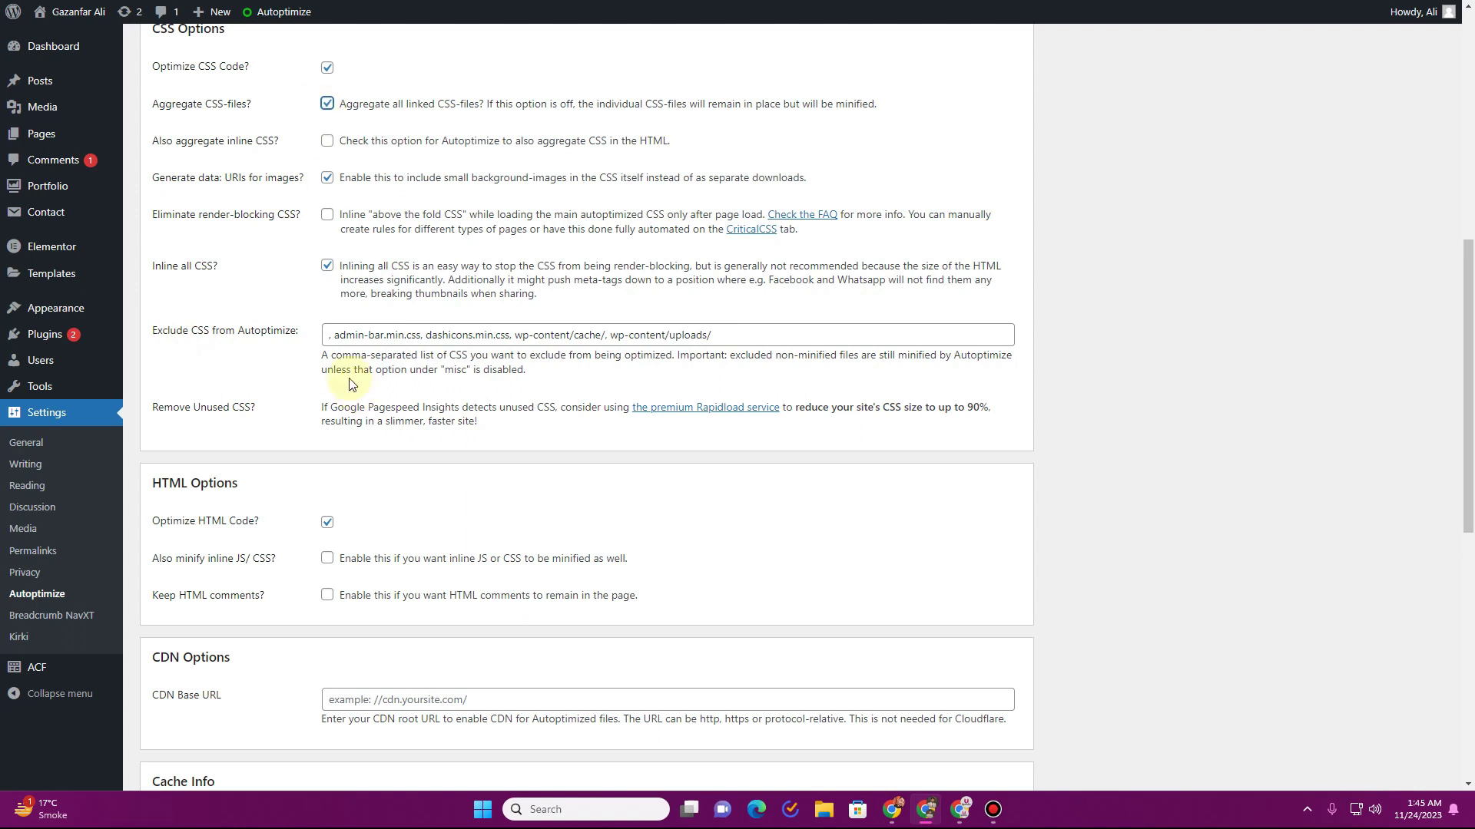
- Remove wp-content/uploads/ from the list of CSS excluded from Autoptimize
{"action": "left_click_drag", "start_coordinate": [733, 335], "coordinate": [303, 333]}
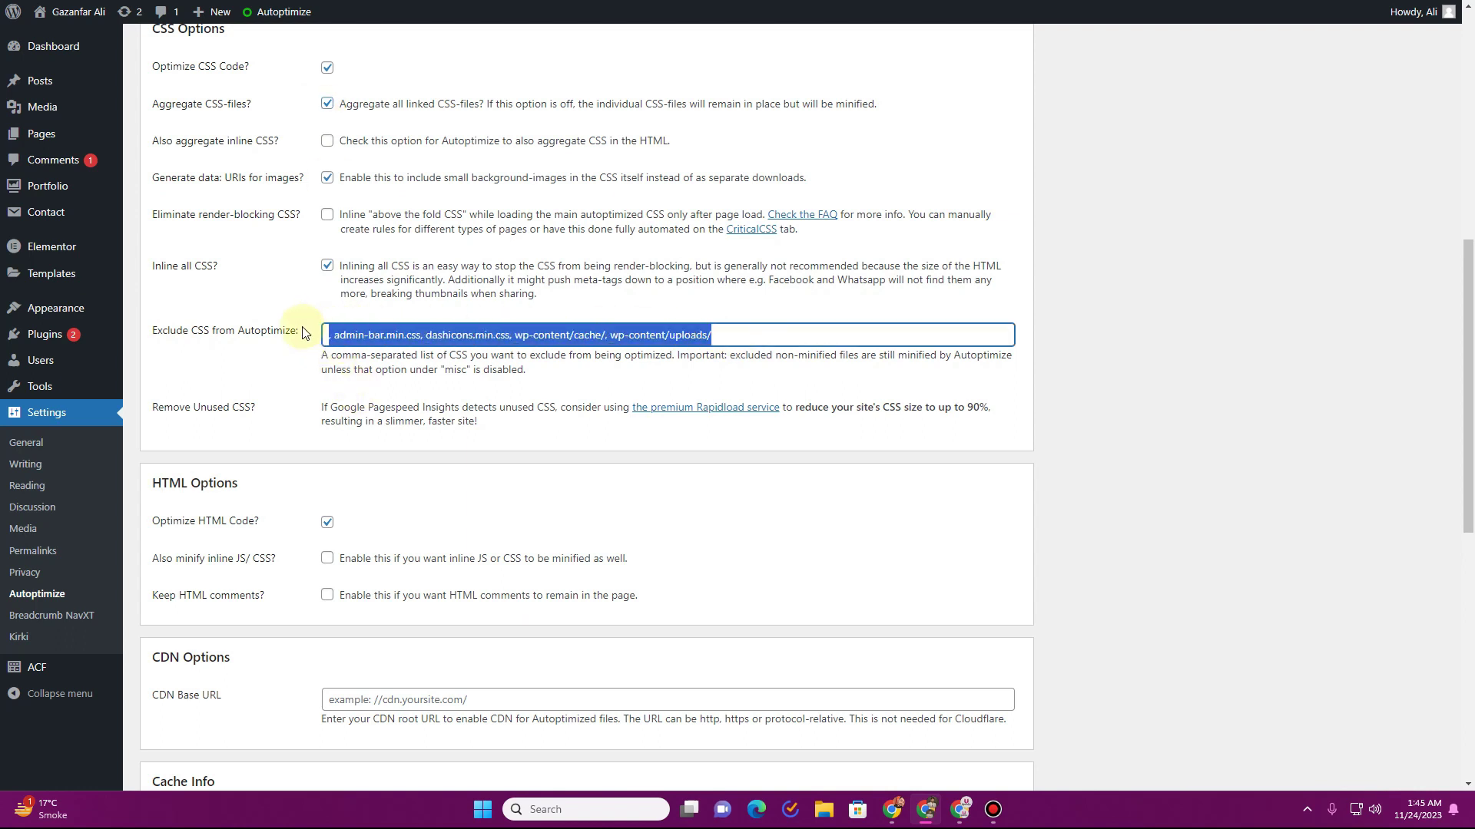
{"action": "left_click", "coordinate": [602, 335]}
{"action": "left_click_drag", "start_coordinate": [739, 336], "coordinate": [609, 335]}
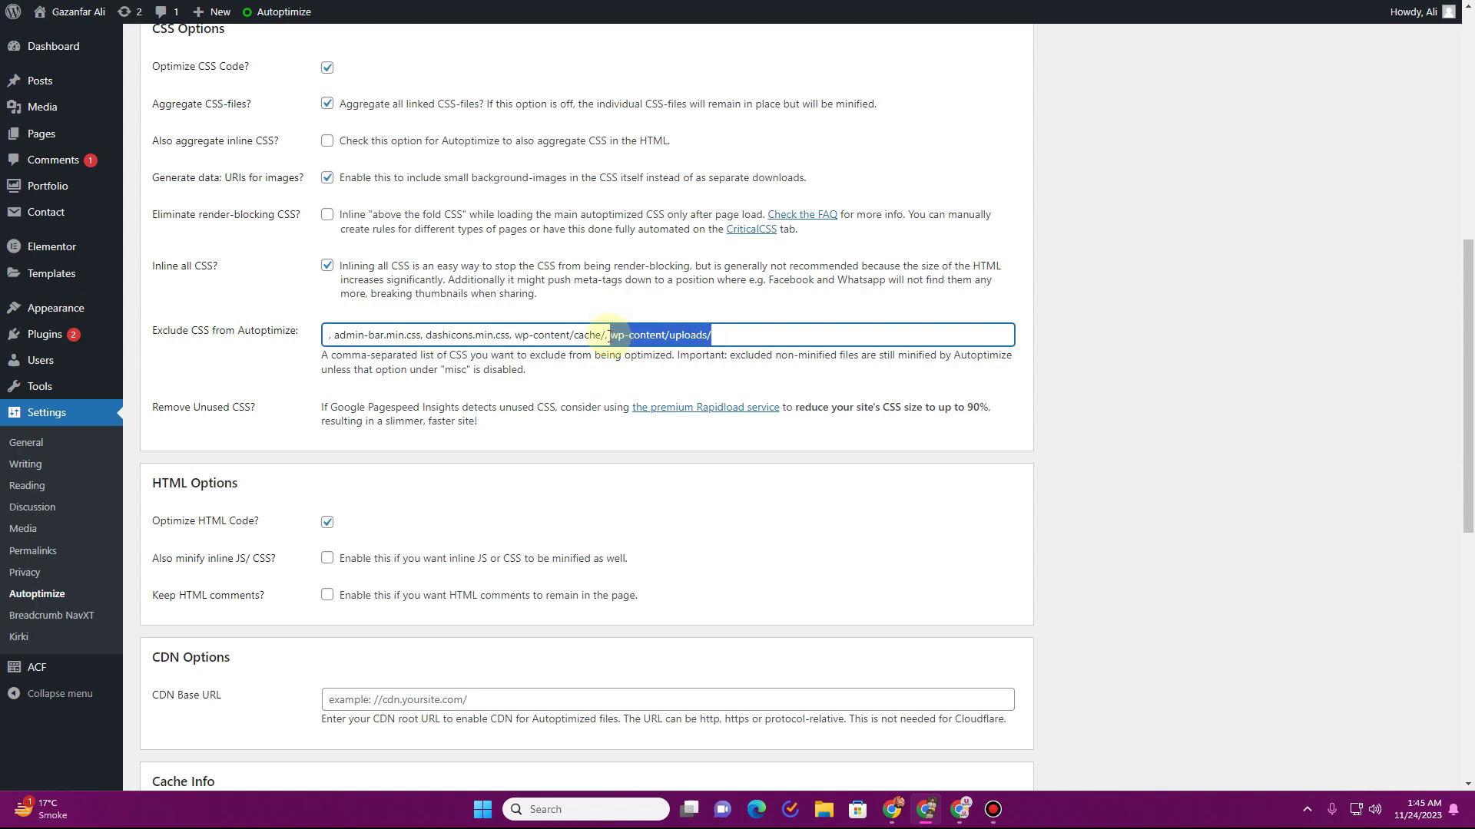
{"action": "key", "text": "BackSpace"}
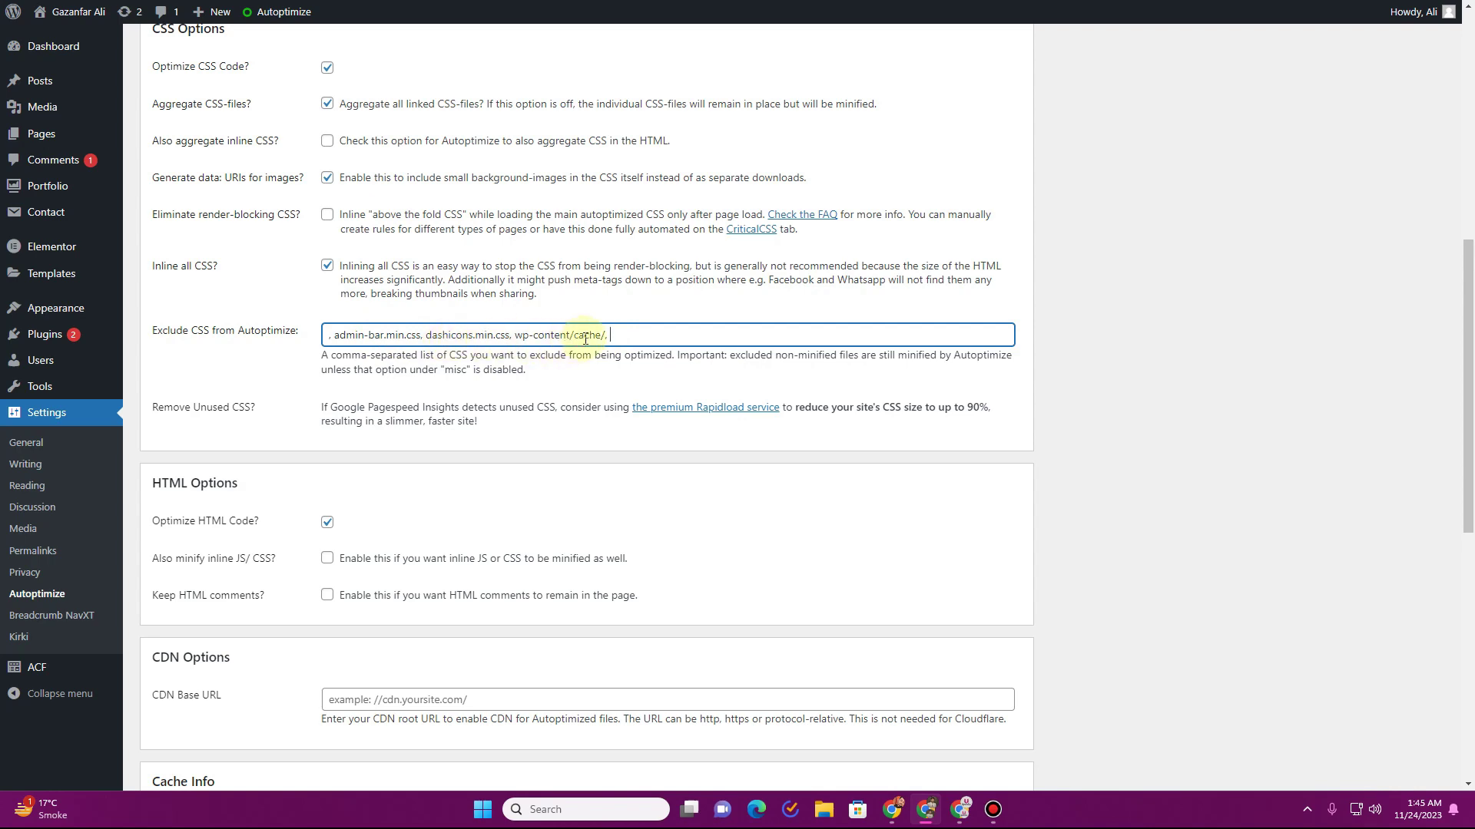
- Enable minification of inline JS and CSS in the HTML options
{"action": "scroll", "coordinate": [537, 308], "scroll_direction": "down", "scroll_amount": 3}
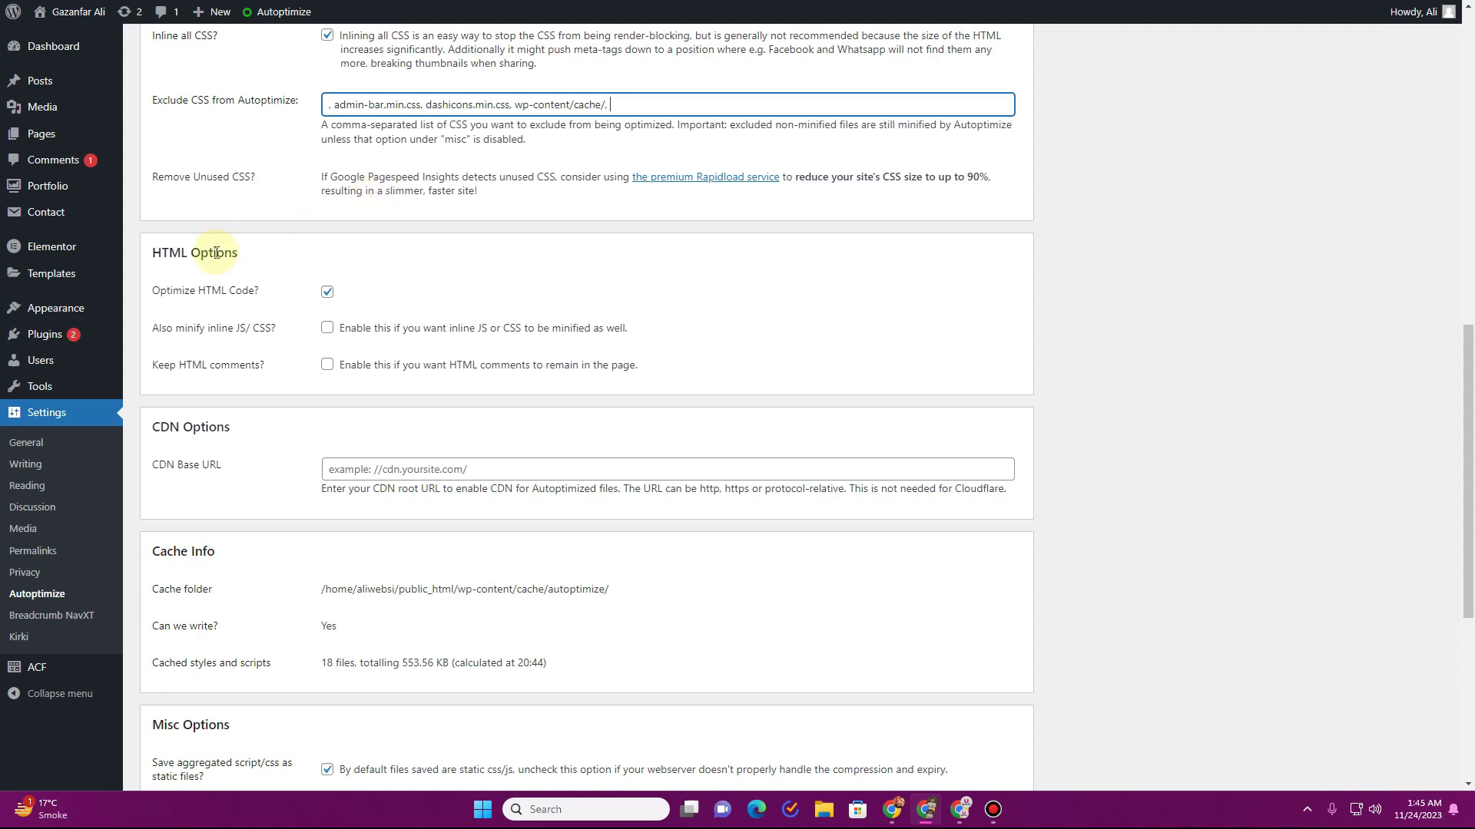
{"action": "scroll", "coordinate": [216, 252], "scroll_direction": "down", "scroll_amount": 2}
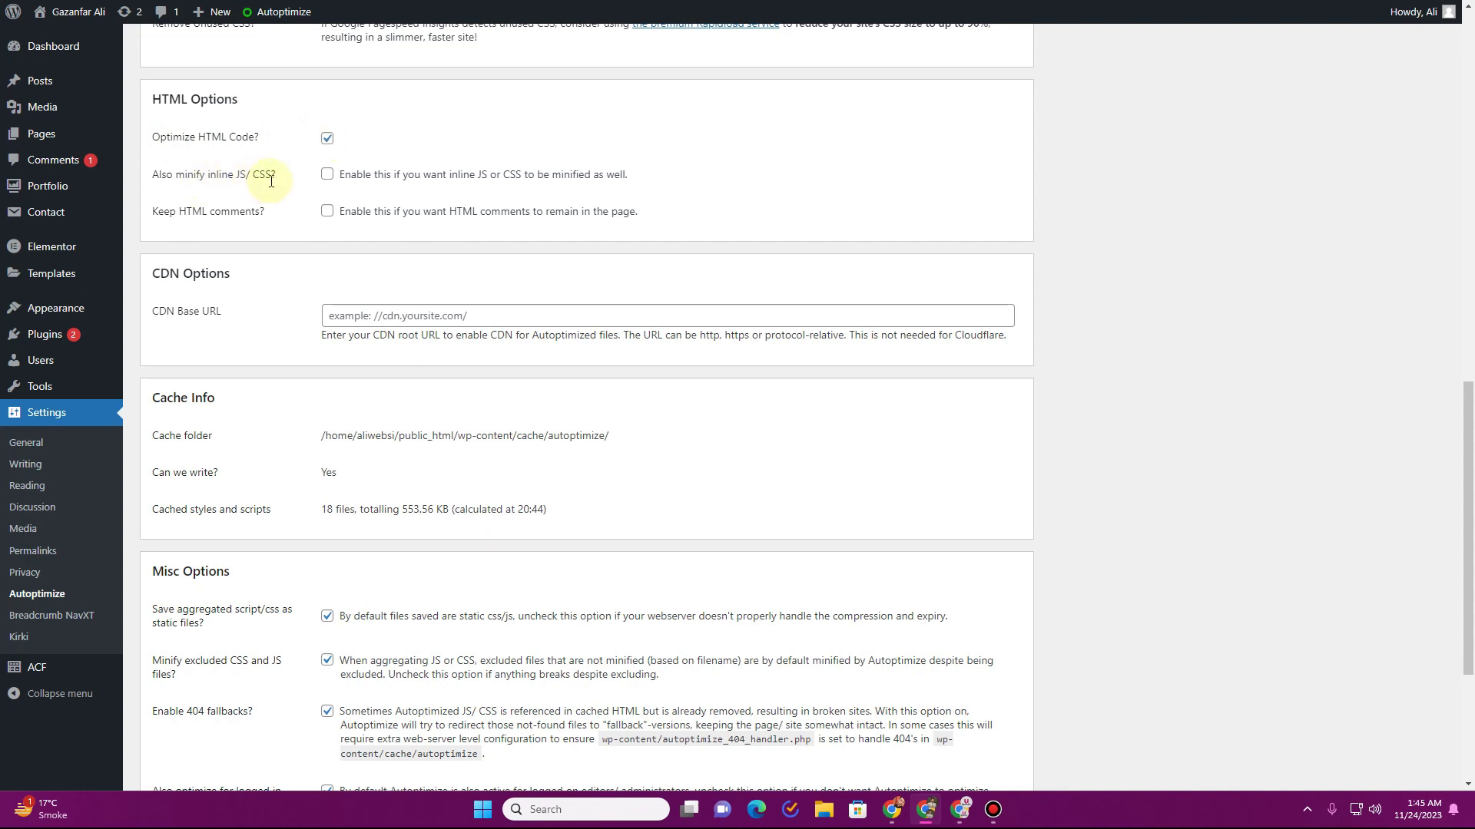
{"action": "left_click", "coordinate": [326, 176]}
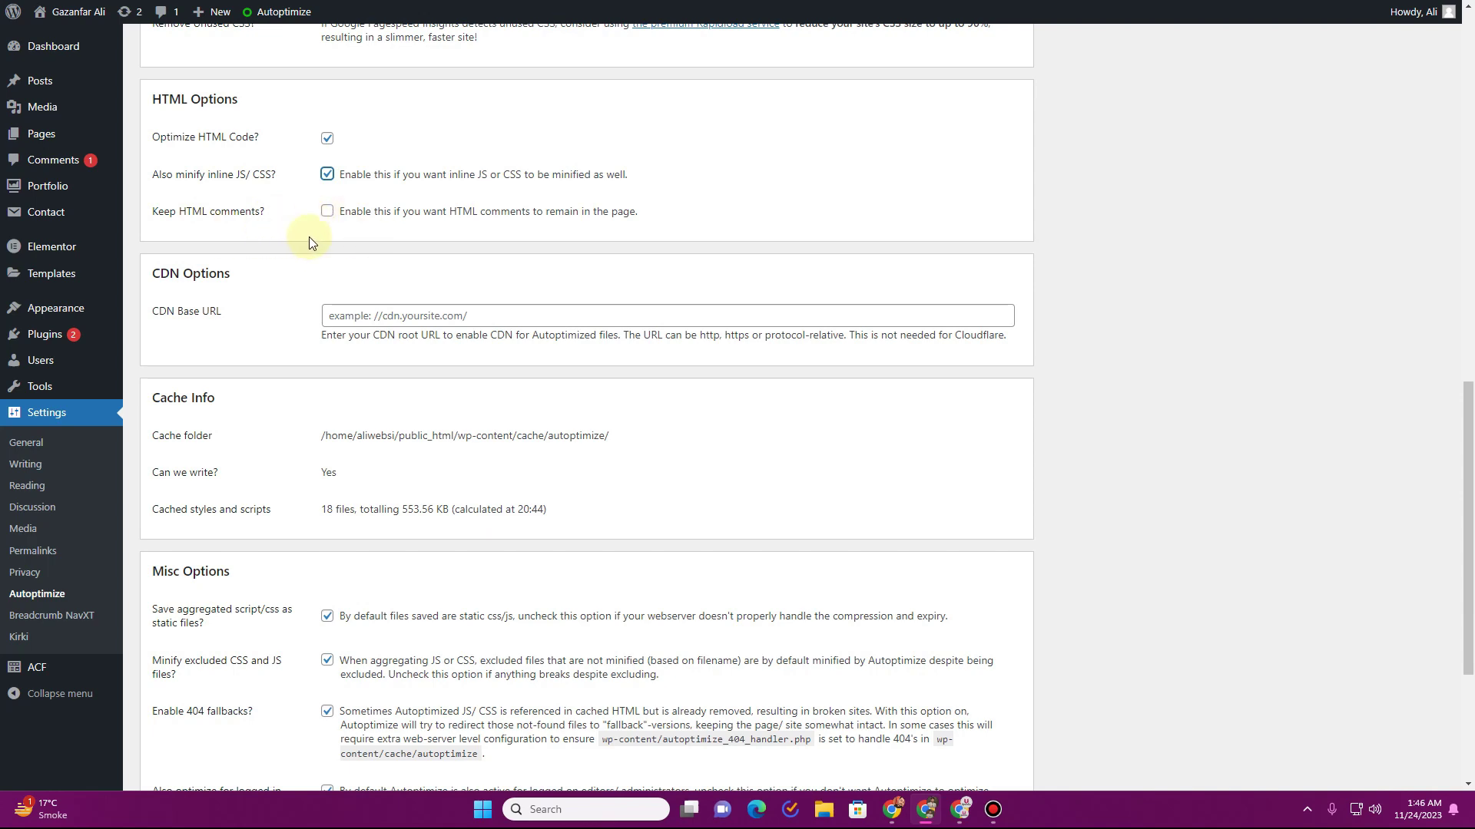
- Turn off saving aggregated script/CSS as static files in the Misc options
{"action": "scroll", "coordinate": [309, 239], "scroll_direction": "down", "scroll_amount": 3}
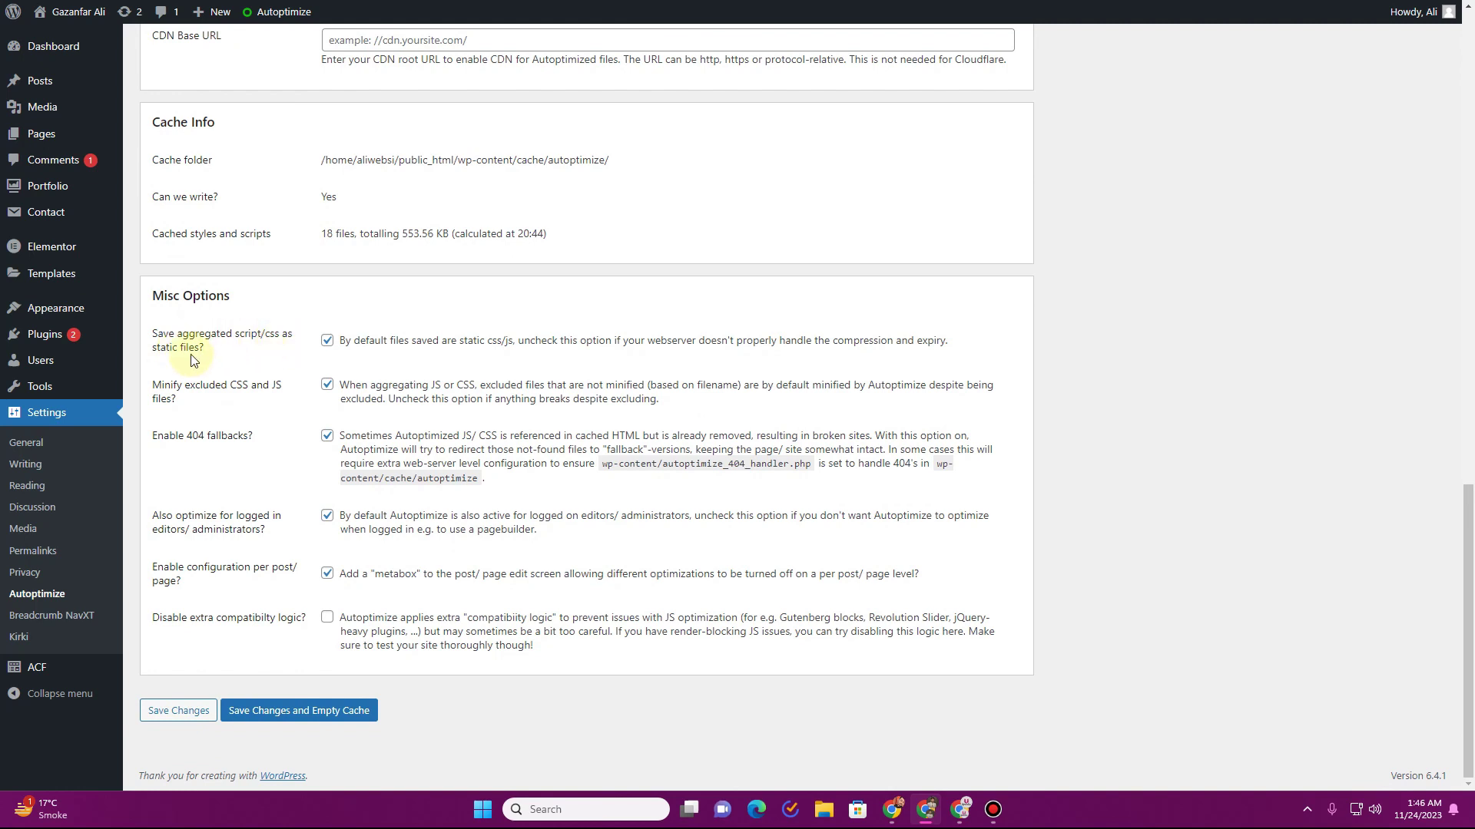
{"action": "left_click_drag", "start_coordinate": [206, 352], "coordinate": [152, 332]}
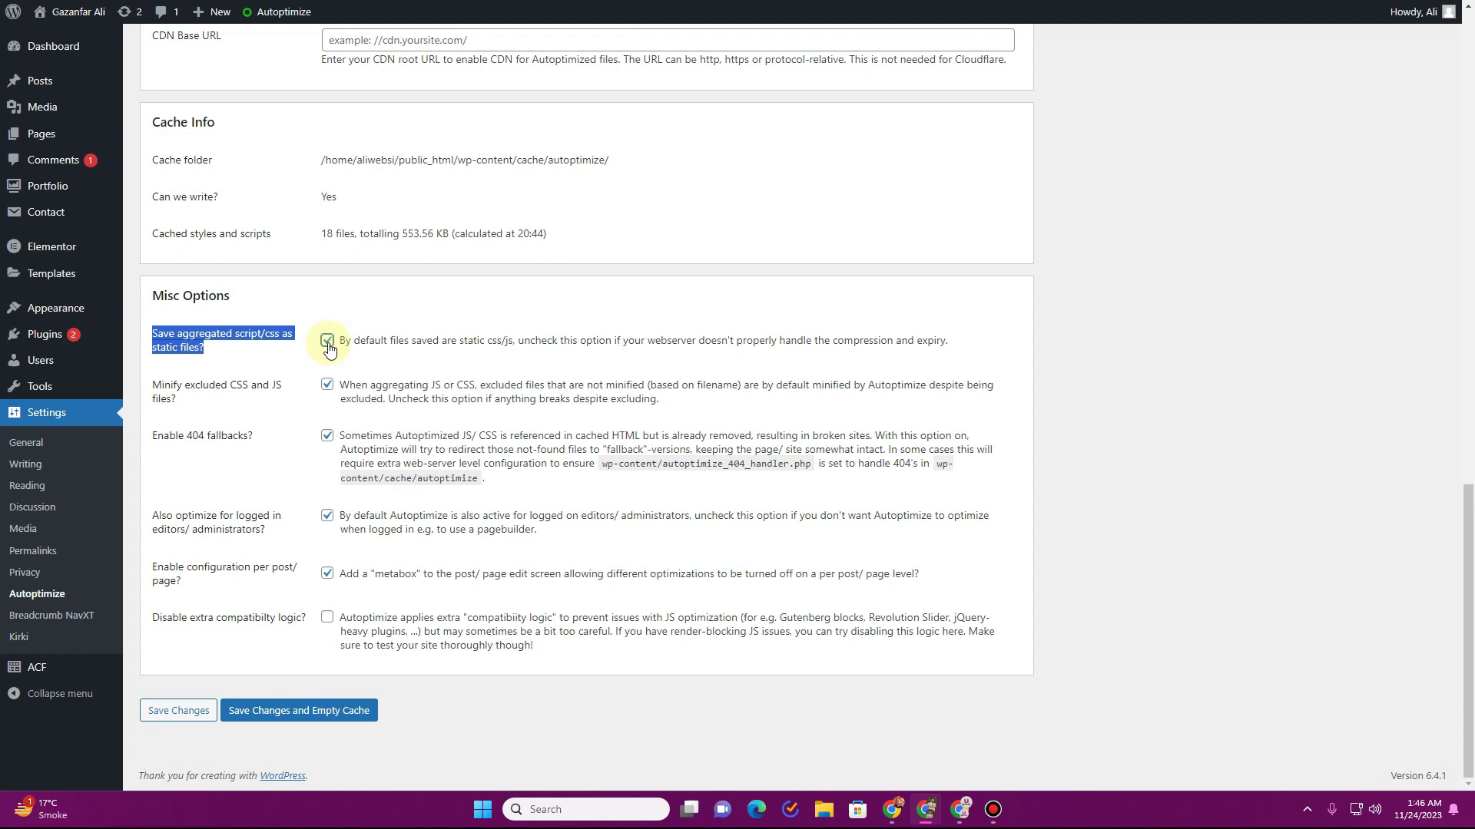
{"action": "left_click", "coordinate": [270, 347]}
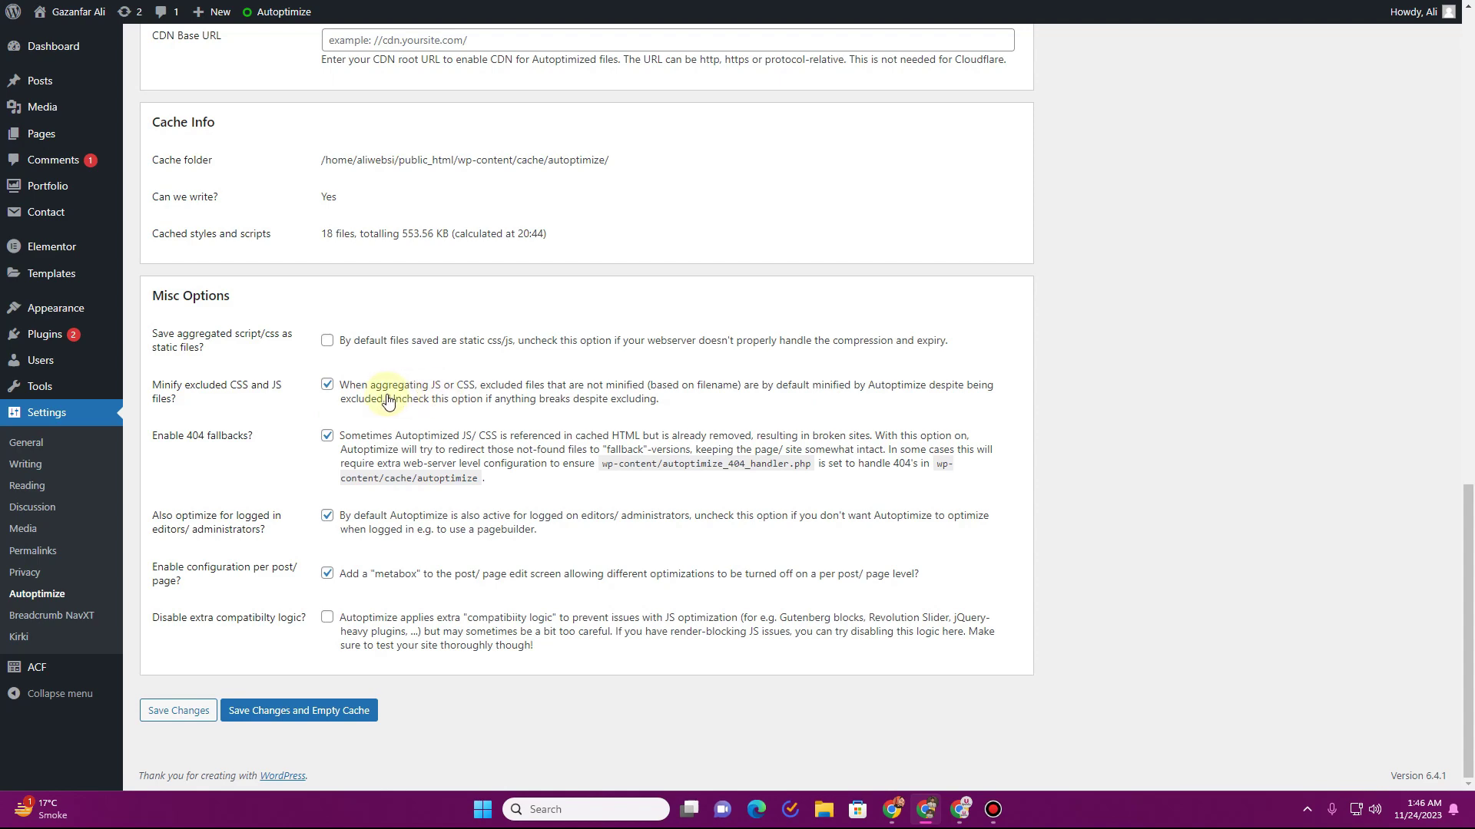
- Recheck the CSS options and disable the 404 fallbacks in the Misc options
{"action": "scroll", "coordinate": [230, 338], "scroll_direction": "up", "scroll_amount": 9}
{"action": "scroll", "coordinate": [261, 334], "scroll_direction": "up", "scroll_amount": 2}
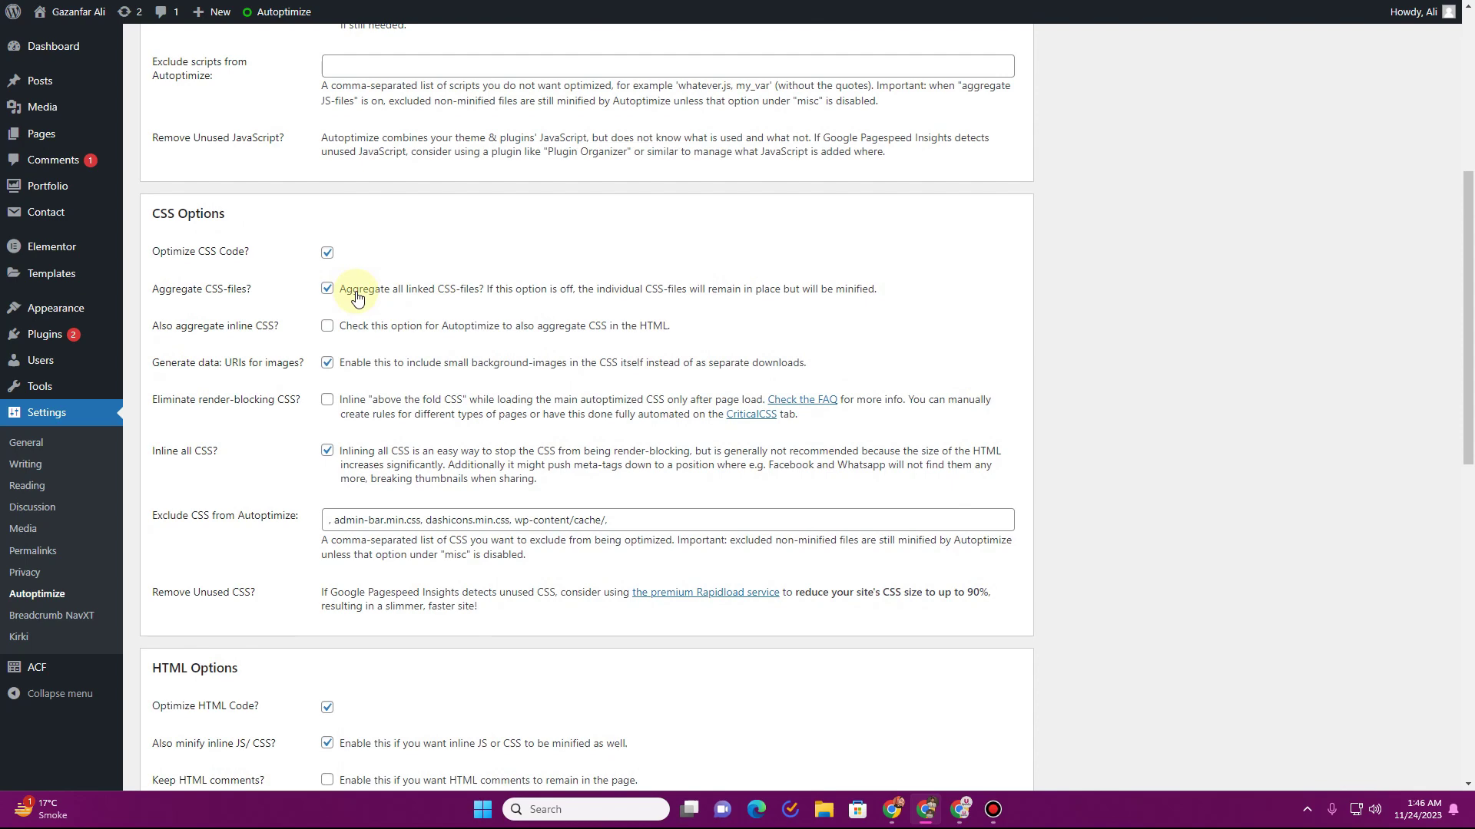
{"action": "scroll", "coordinate": [357, 298], "scroll_direction": "down", "scroll_amount": 10}
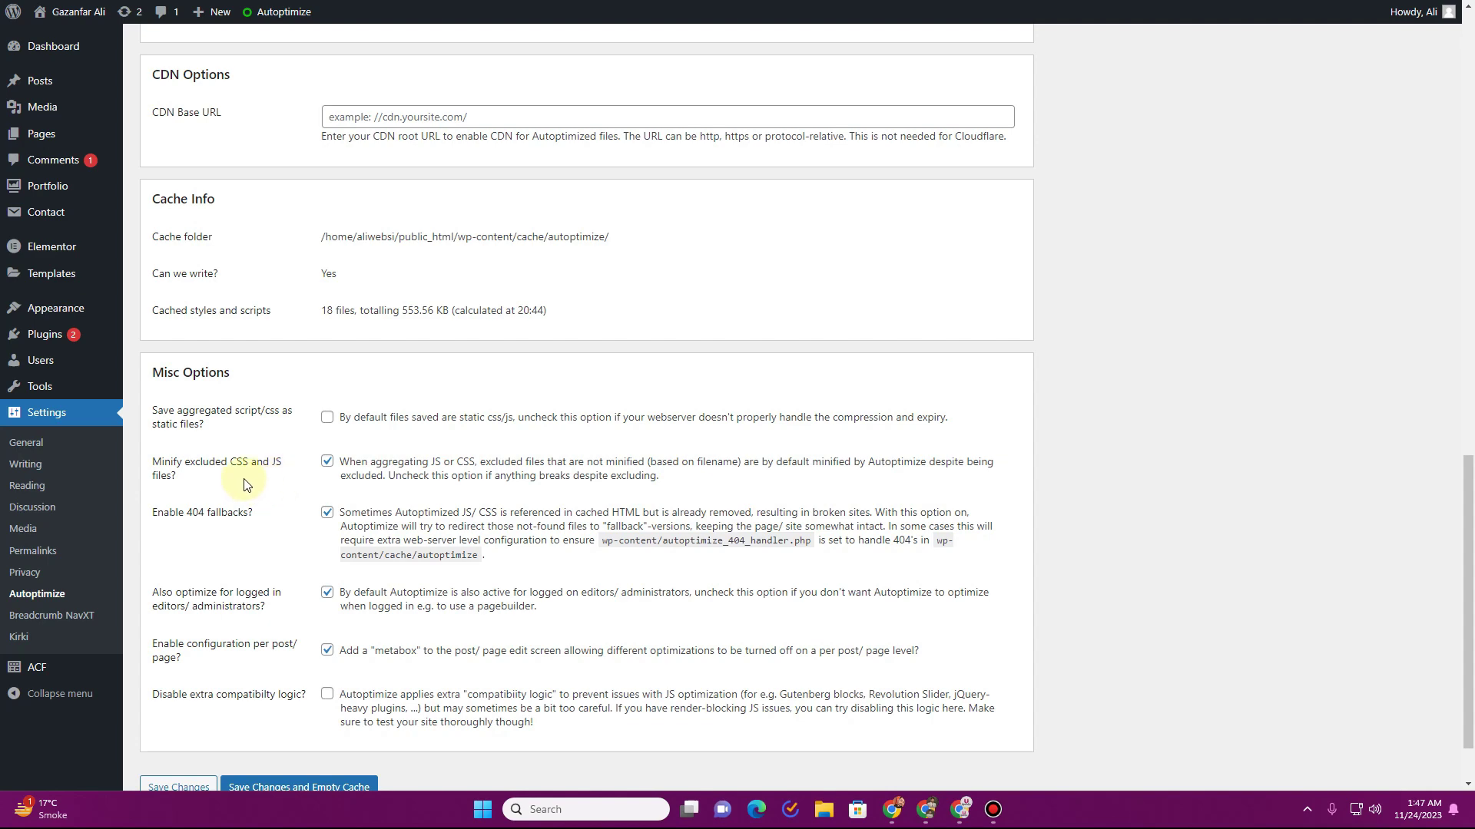
{"action": "scroll", "coordinate": [277, 482], "scroll_direction": "down", "scroll_amount": 1}
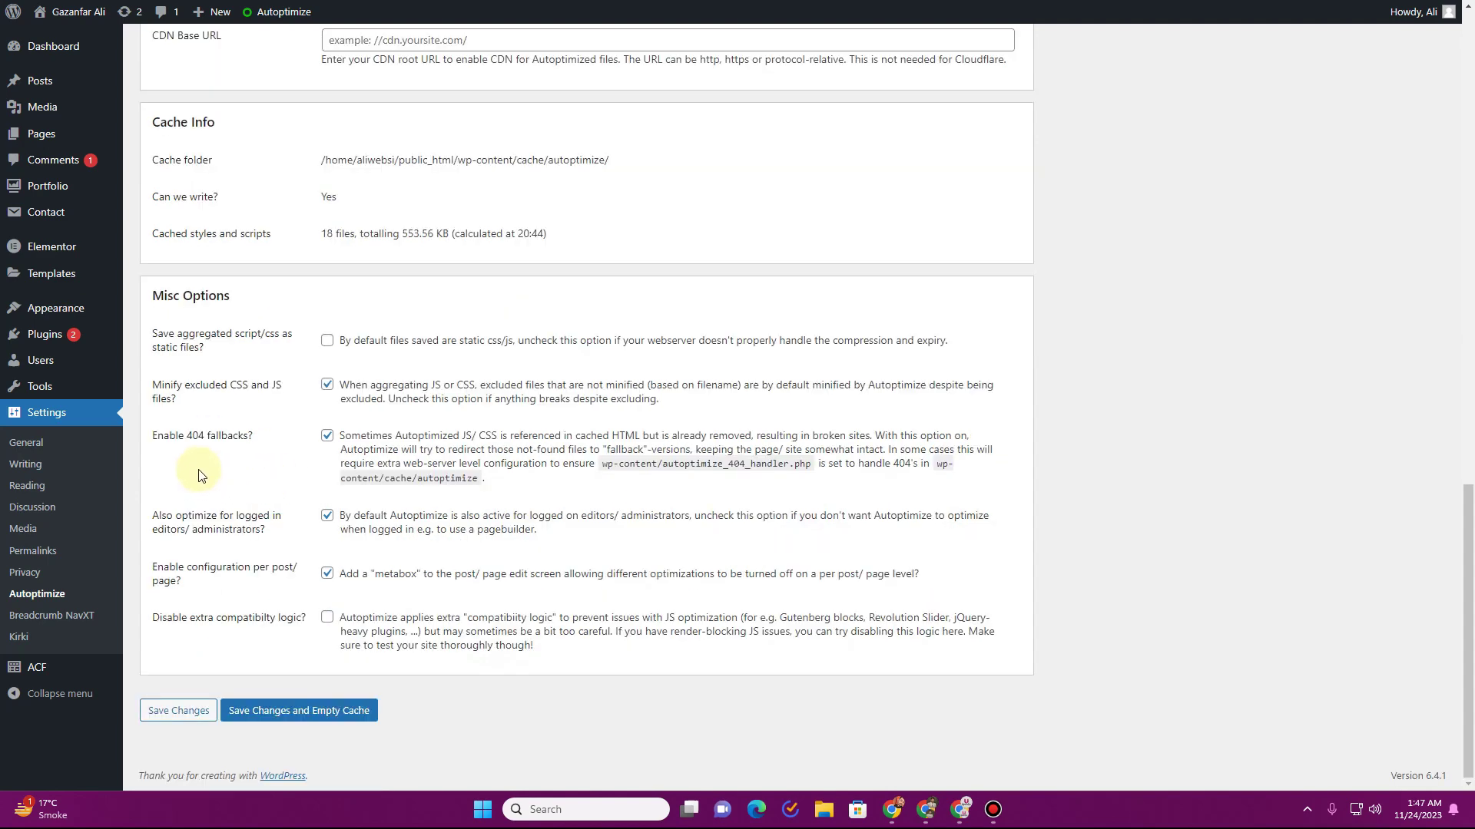
{"action": "left_click", "coordinate": [330, 439]}
{"action": "left_click_drag", "start_coordinate": [909, 466], "coordinate": [893, 466]}
- Review all the JS, CSS and HTML settings, then save the changes with the cache emptied and dismiss the notices
{"action": "scroll", "coordinate": [237, 395], "scroll_direction": "up", "scroll_amount": 20}
{"action": "scroll", "coordinate": [251, 427], "scroll_direction": "up", "scroll_amount": 2}
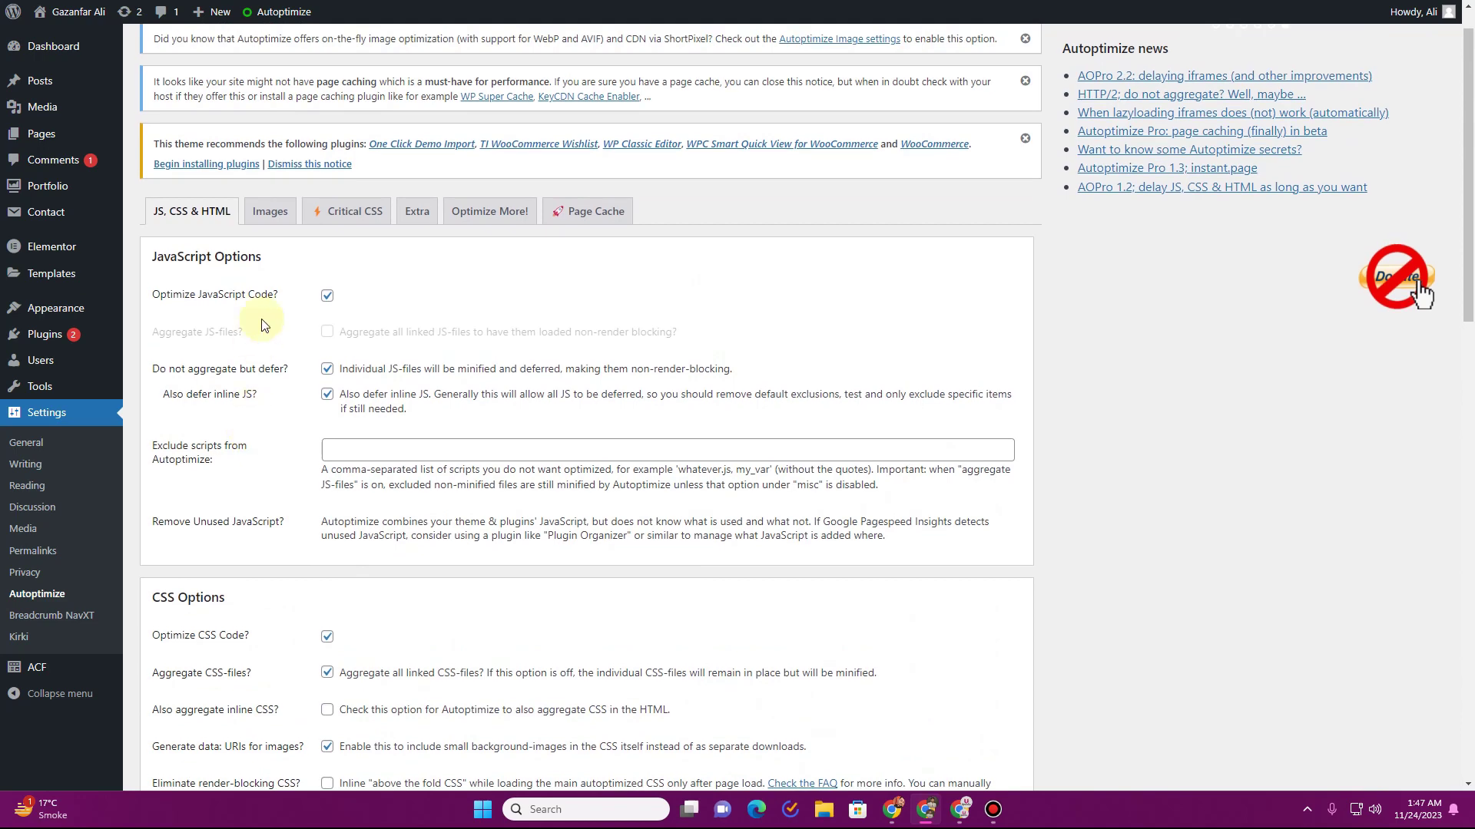
{"action": "scroll", "coordinate": [286, 296], "scroll_direction": "down", "scroll_amount": 4}
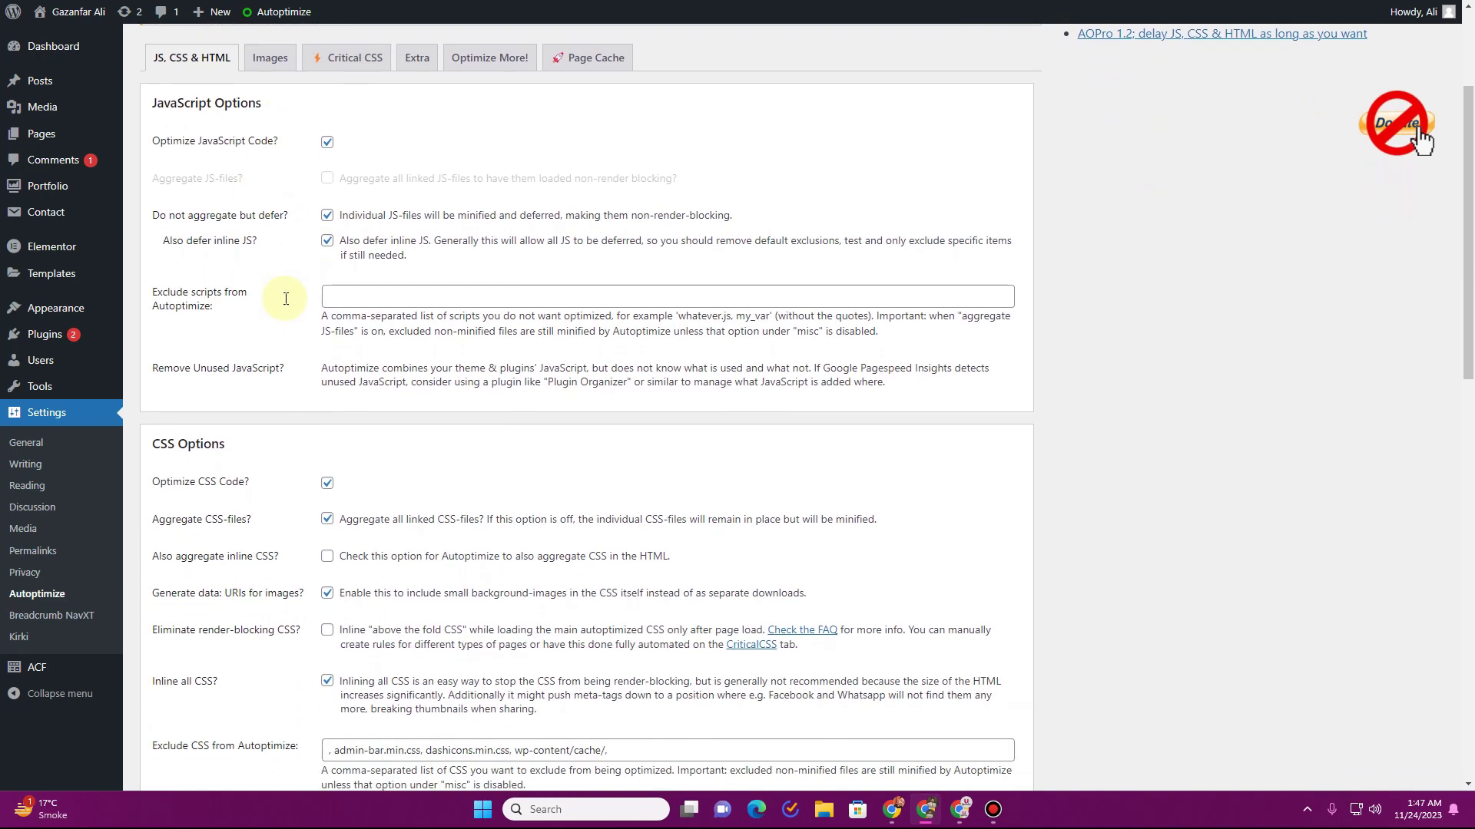
{"action": "scroll", "coordinate": [286, 305], "scroll_direction": "down", "scroll_amount": 8}
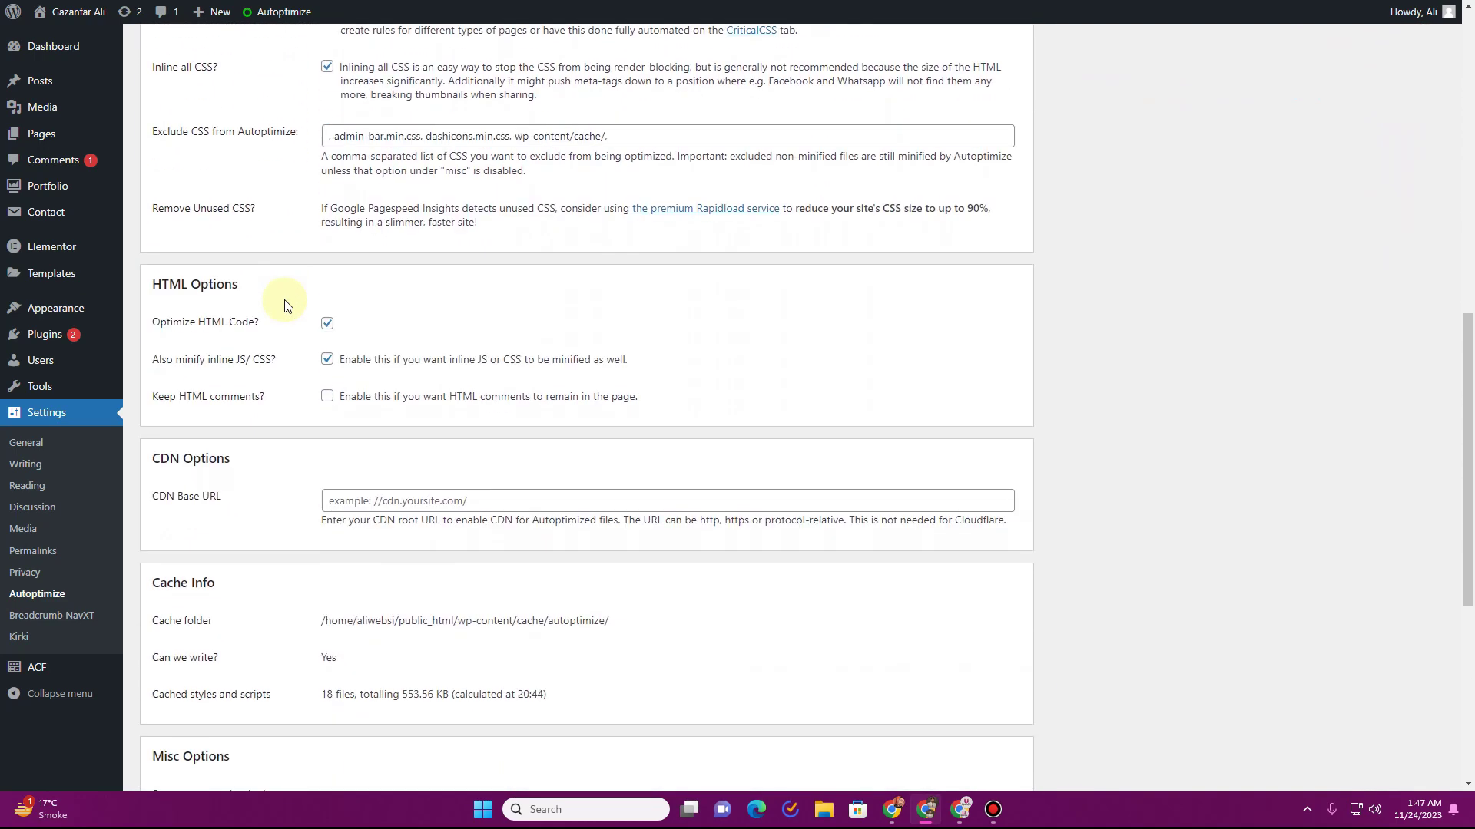
{"action": "scroll", "coordinate": [286, 305], "scroll_direction": "down", "scroll_amount": 4}
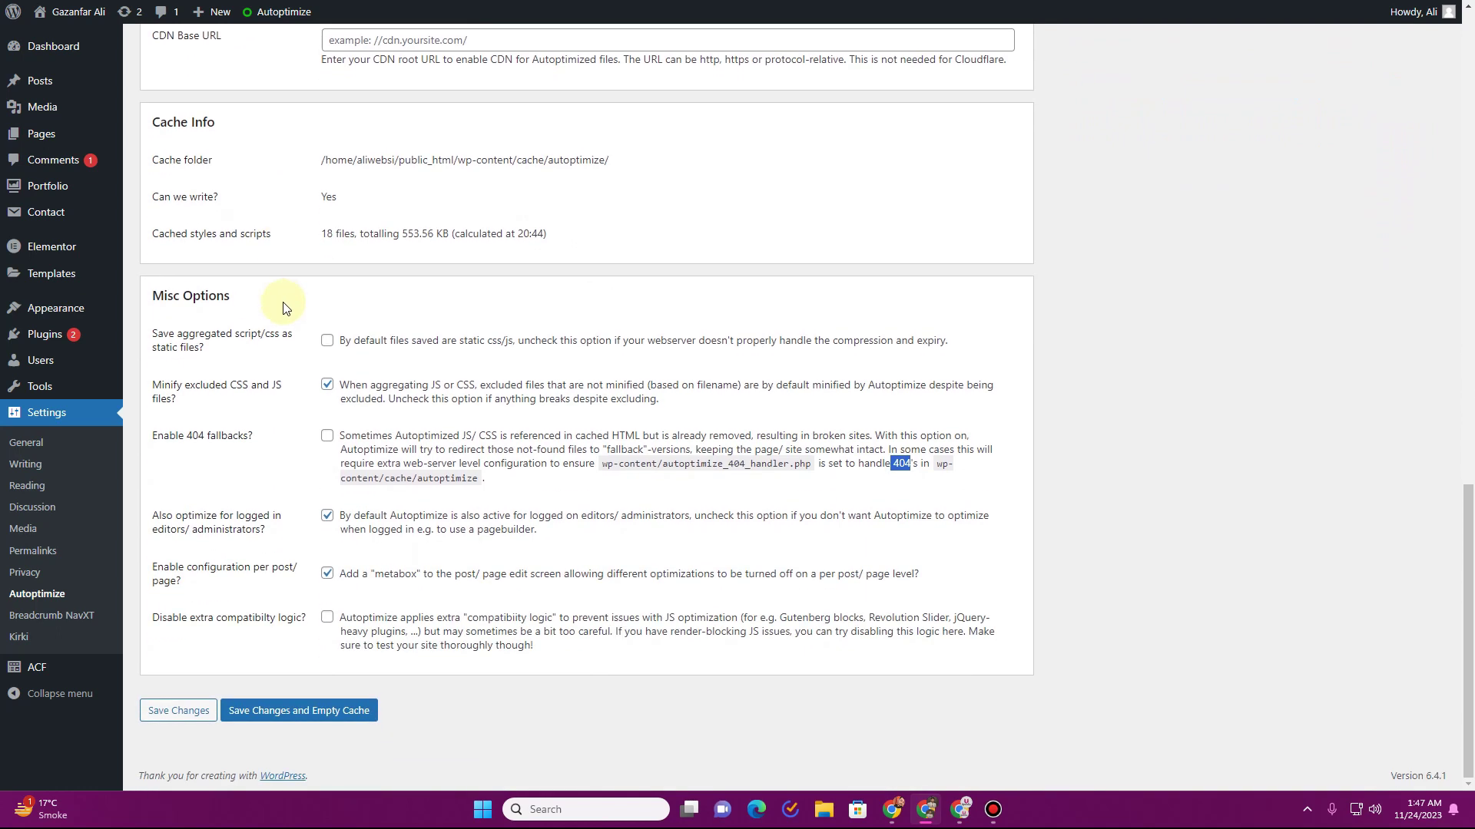
{"action": "left_click", "coordinate": [281, 725]}
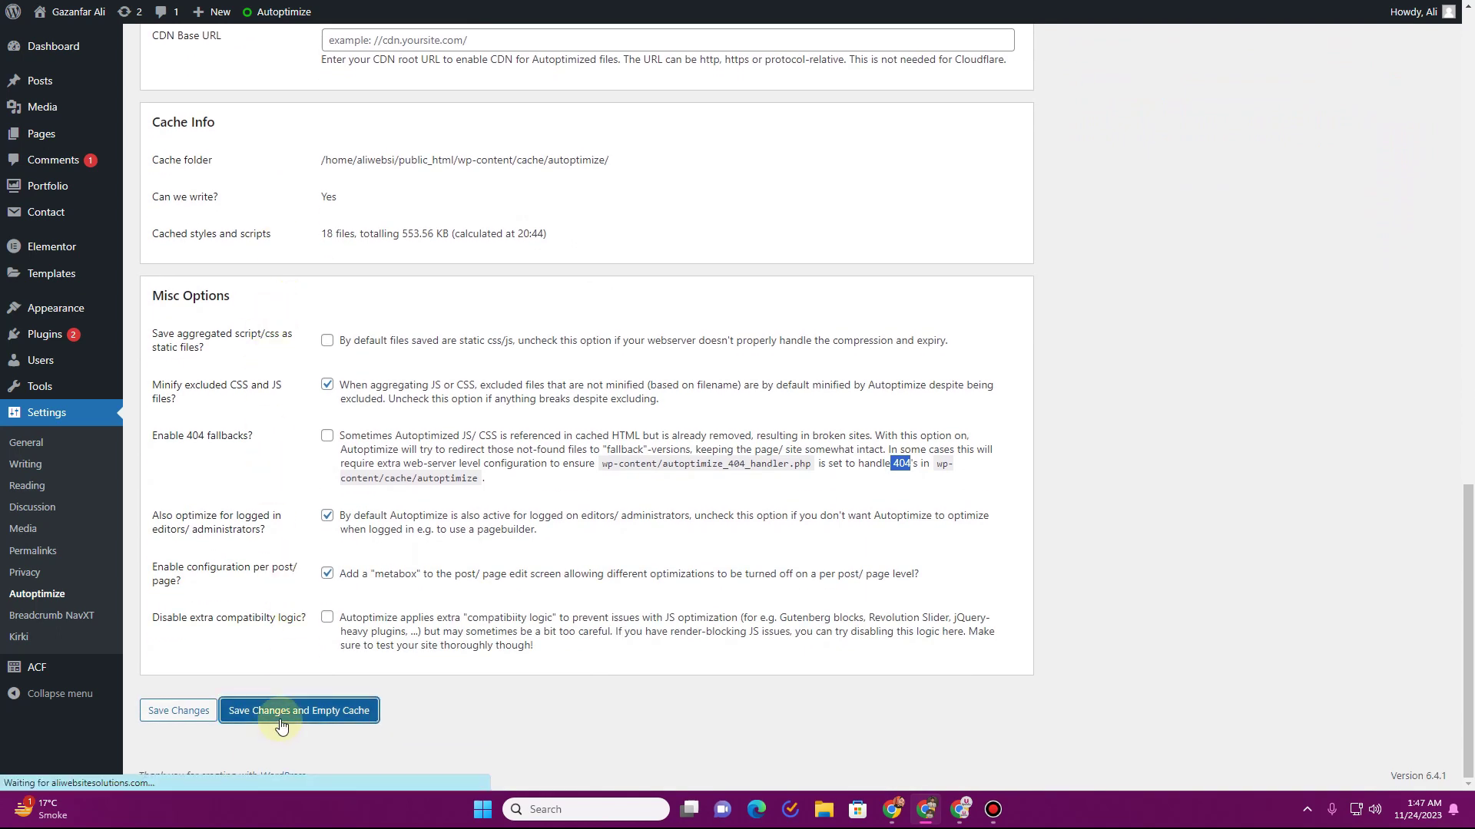
{"action": "left_click", "coordinate": [1021, 250]}
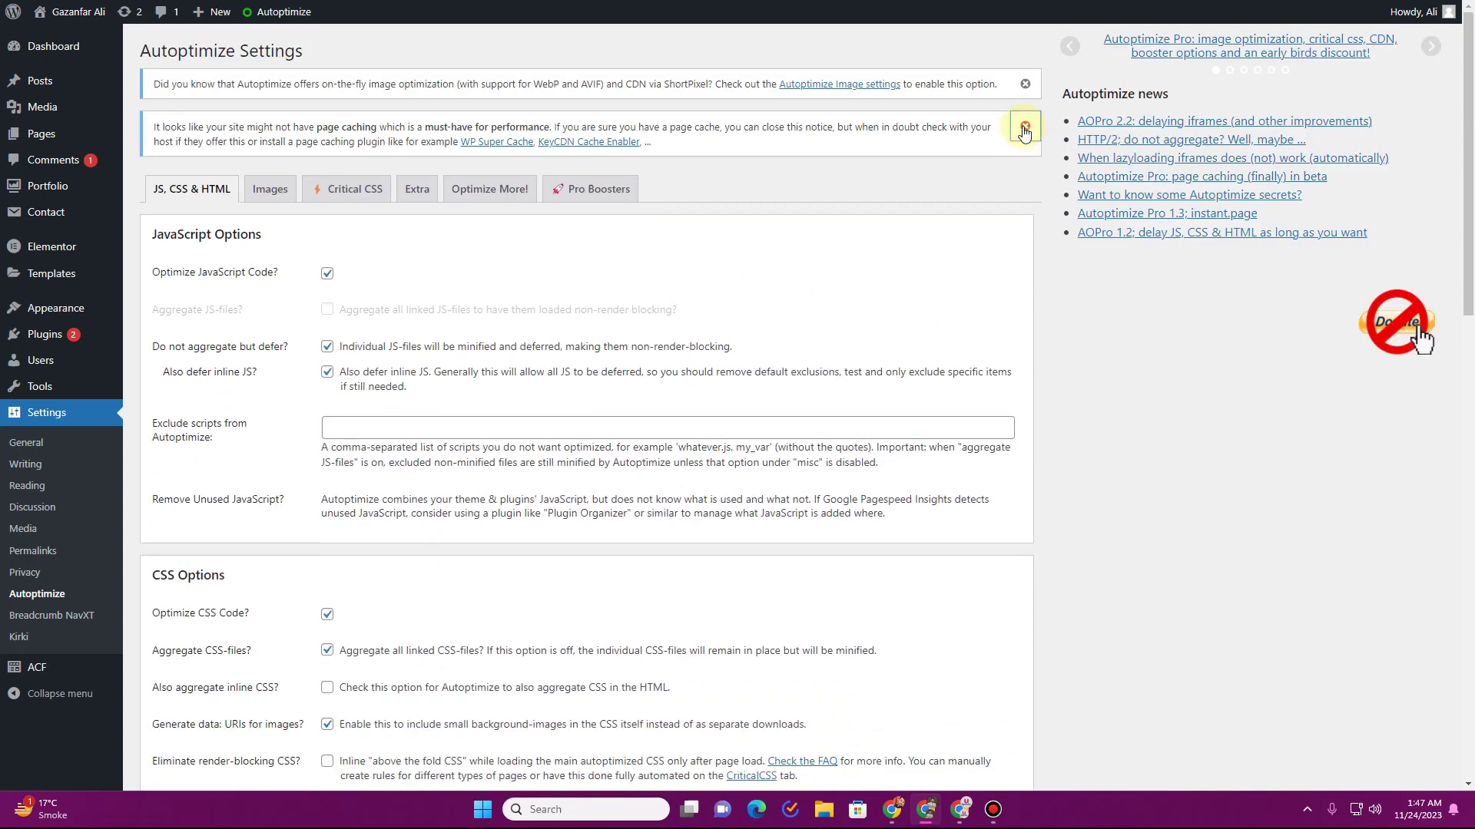
- Open the website's home page and check its layout from the experience cards through services, testimonials and client logos to the blog section
{"action": "right_click", "coordinate": [31, 15]}
{"action": "key", "text": "Escape"}
{"action": "left_click", "coordinate": [53, 39]}
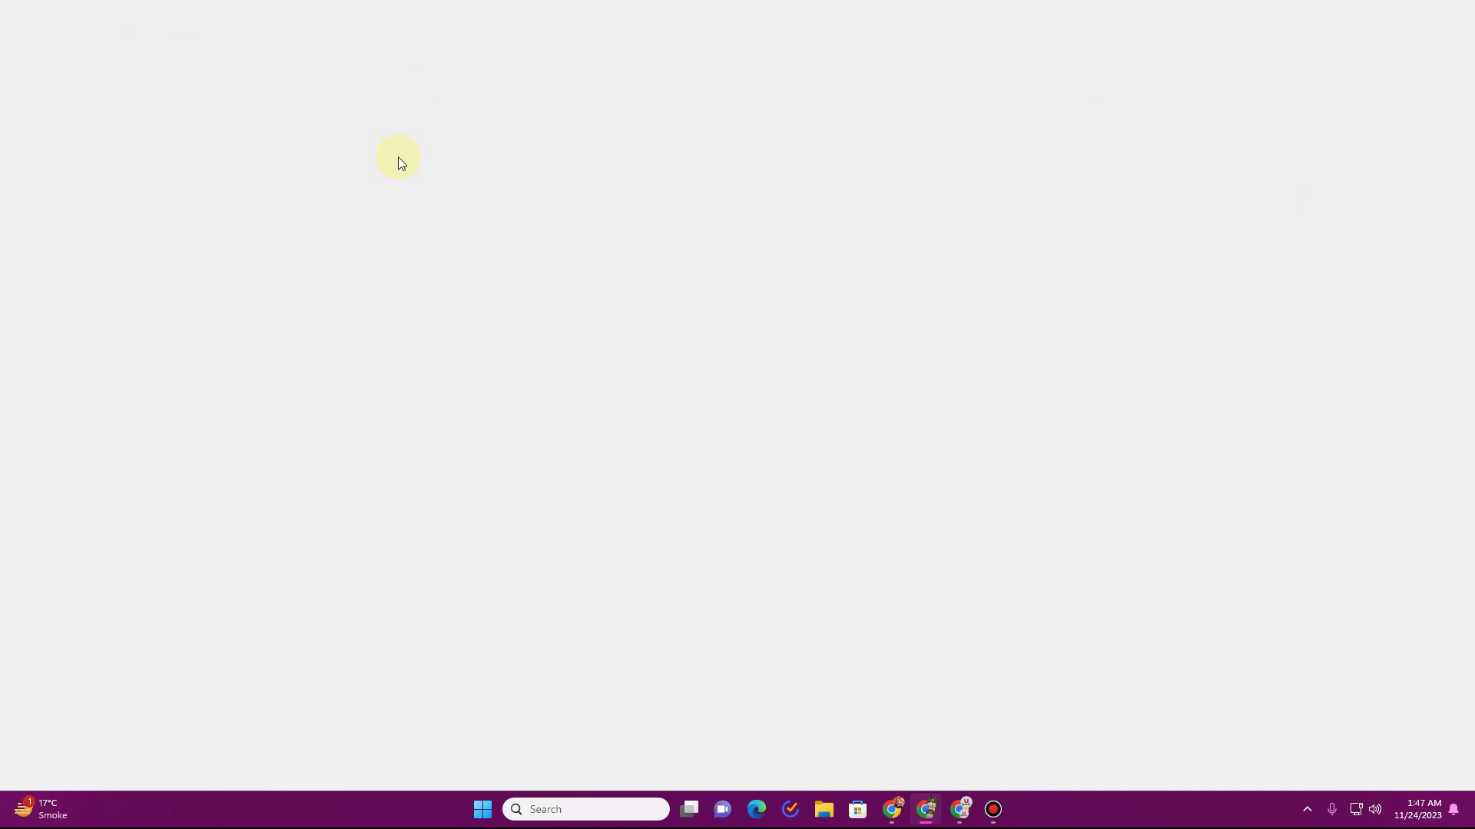
{"action": "scroll", "coordinate": [731, 224], "scroll_direction": "down", "scroll_amount": 6}
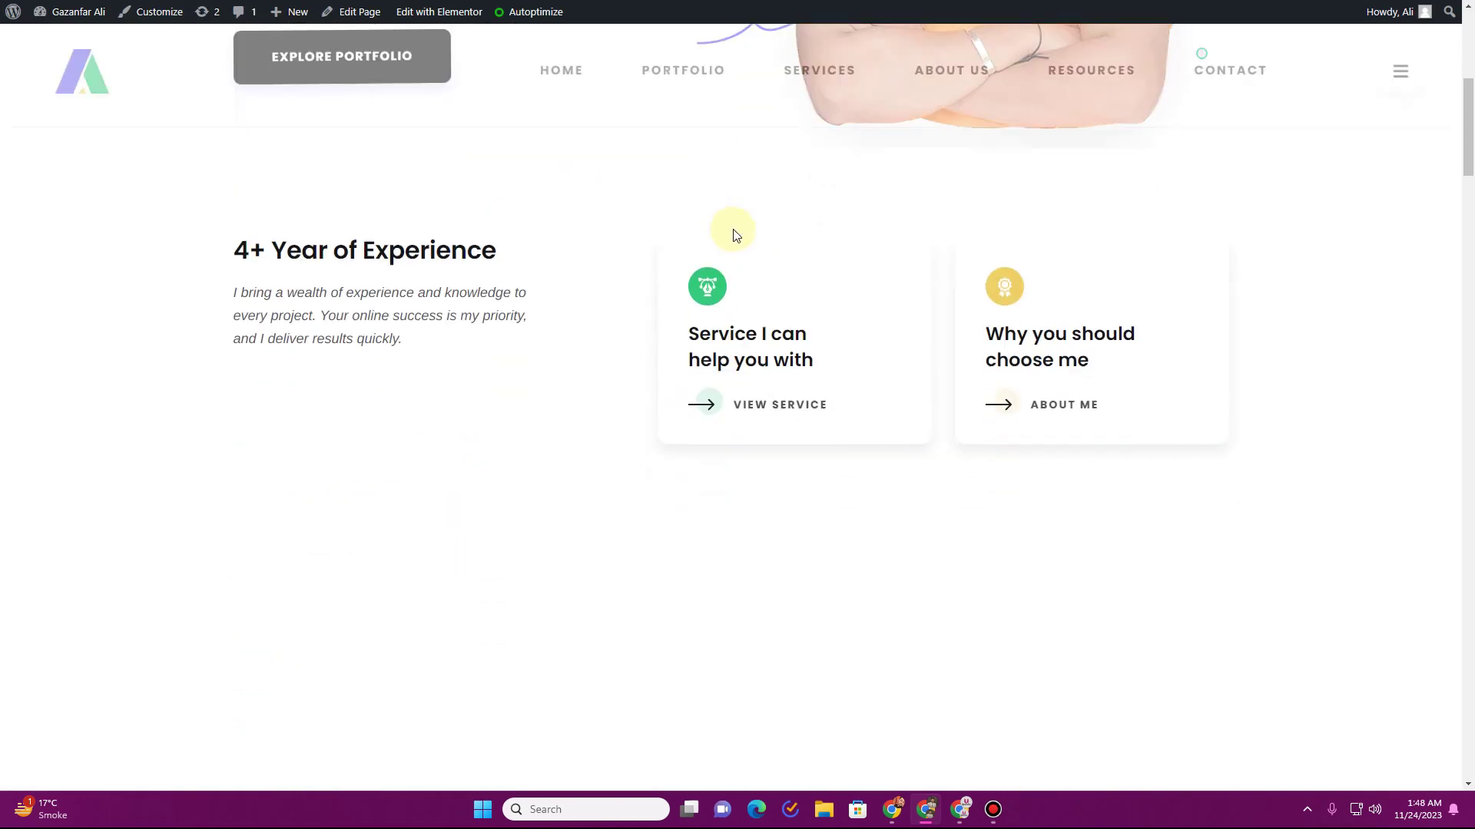
{"action": "scroll", "coordinate": [733, 234], "scroll_direction": "down", "scroll_amount": 18}
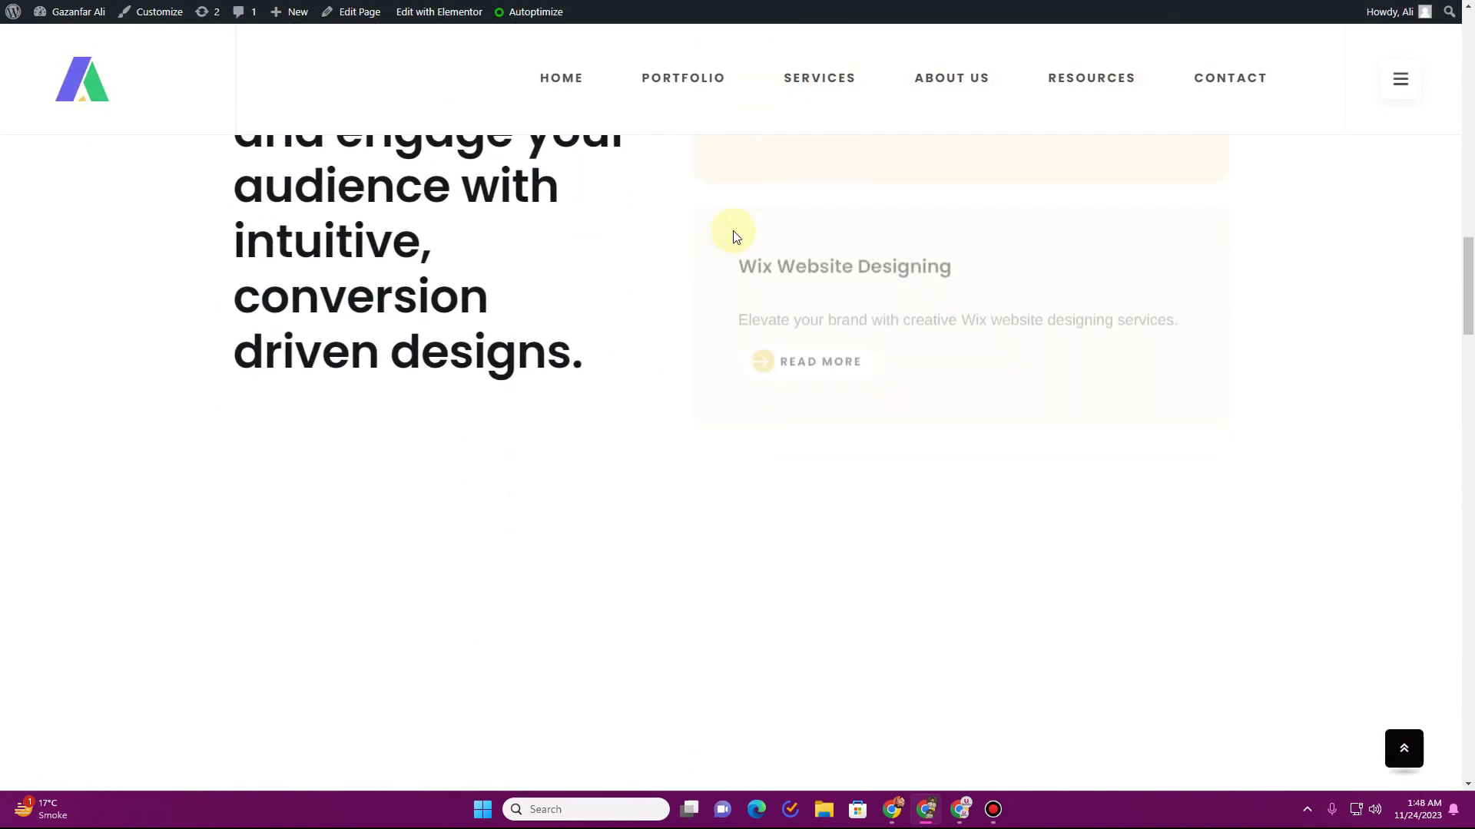
{"action": "scroll", "coordinate": [735, 235], "scroll_direction": "up", "scroll_amount": 5}
{"action": "scroll", "coordinate": [646, 345], "scroll_direction": "down", "scroll_amount": 10}
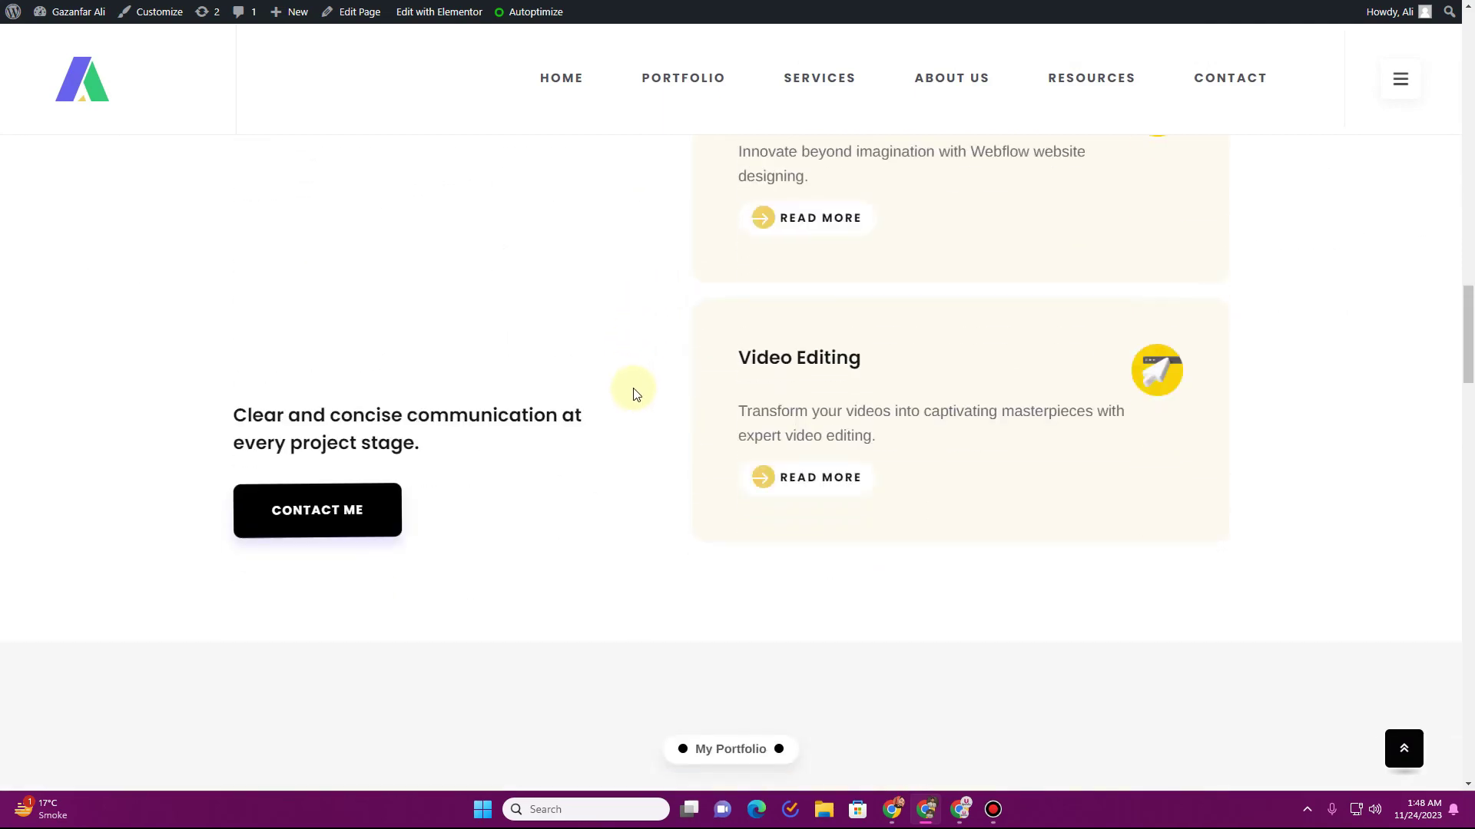
{"action": "scroll", "coordinate": [636, 393], "scroll_direction": "down", "scroll_amount": 8}
{"action": "scroll", "coordinate": [605, 428], "scroll_direction": "down", "scroll_amount": 6}
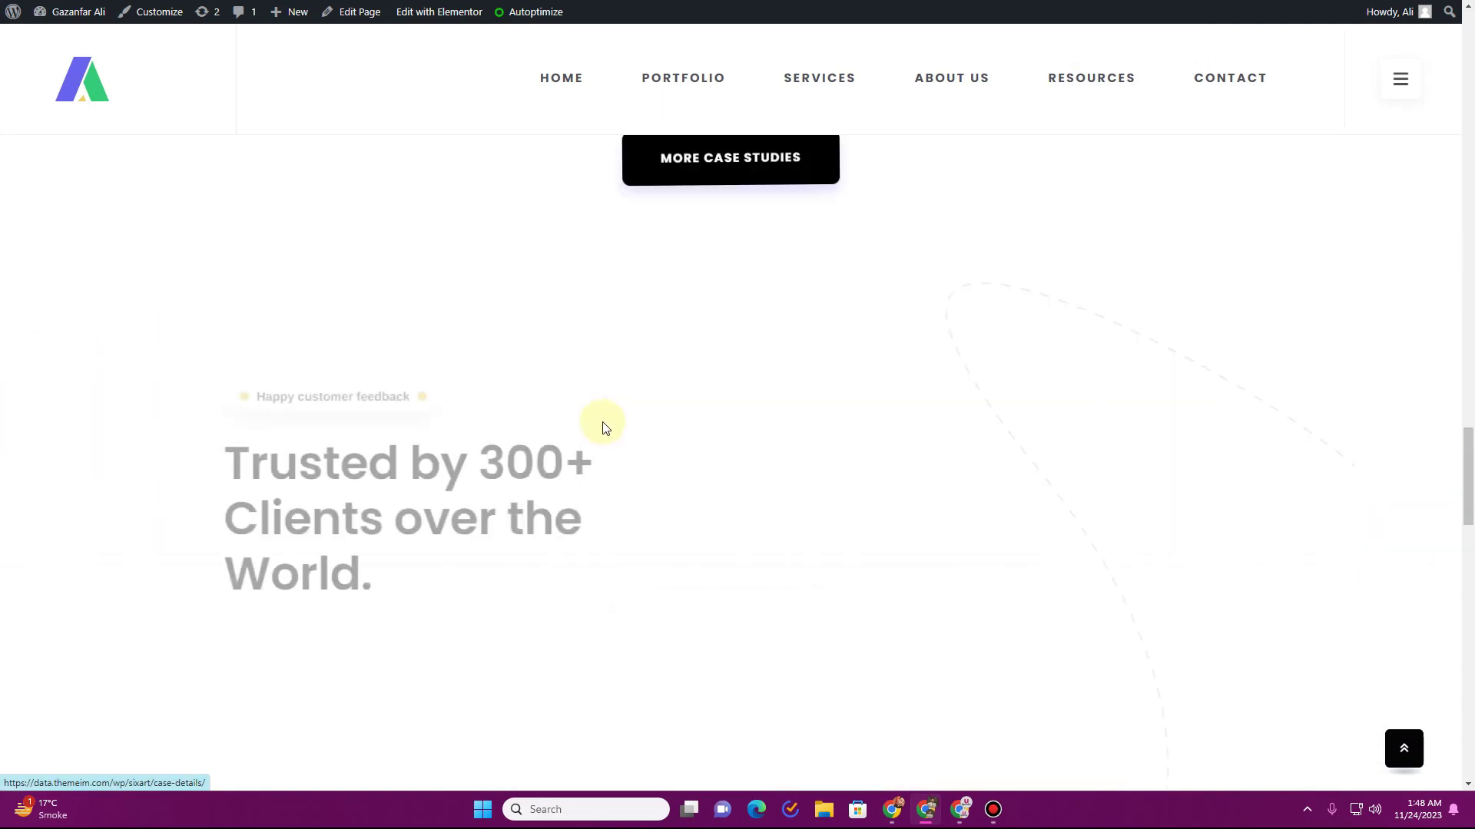
{"action": "scroll", "coordinate": [668, 411], "scroll_direction": "up", "scroll_amount": 7}
{"action": "scroll", "coordinate": [731, 394], "scroll_direction": "down", "scroll_amount": 7}
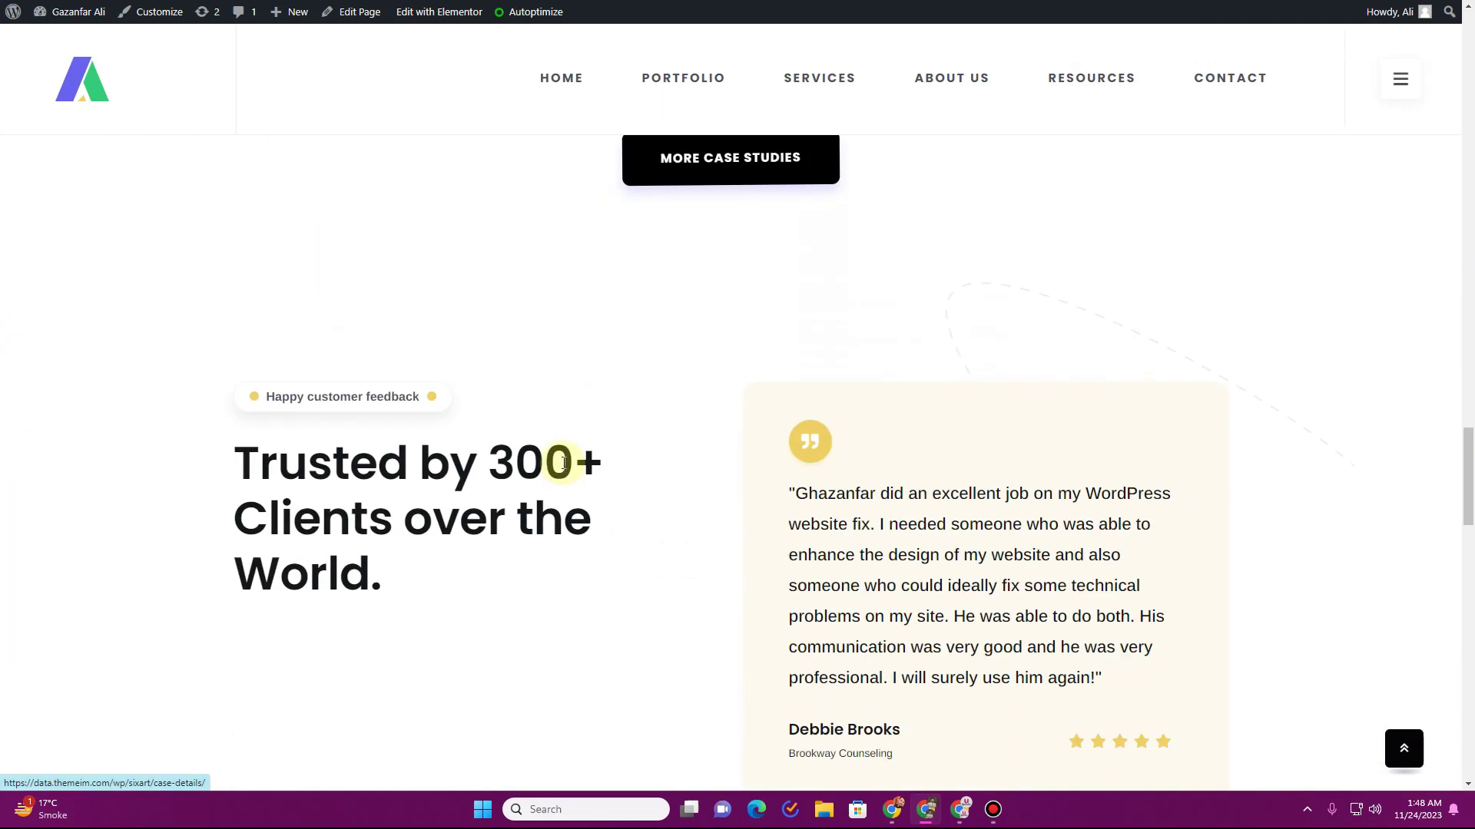
{"action": "scroll", "coordinate": [564, 463], "scroll_direction": "down", "scroll_amount": 8}
{"action": "scroll", "coordinate": [566, 463], "scroll_direction": "down", "scroll_amount": 5}
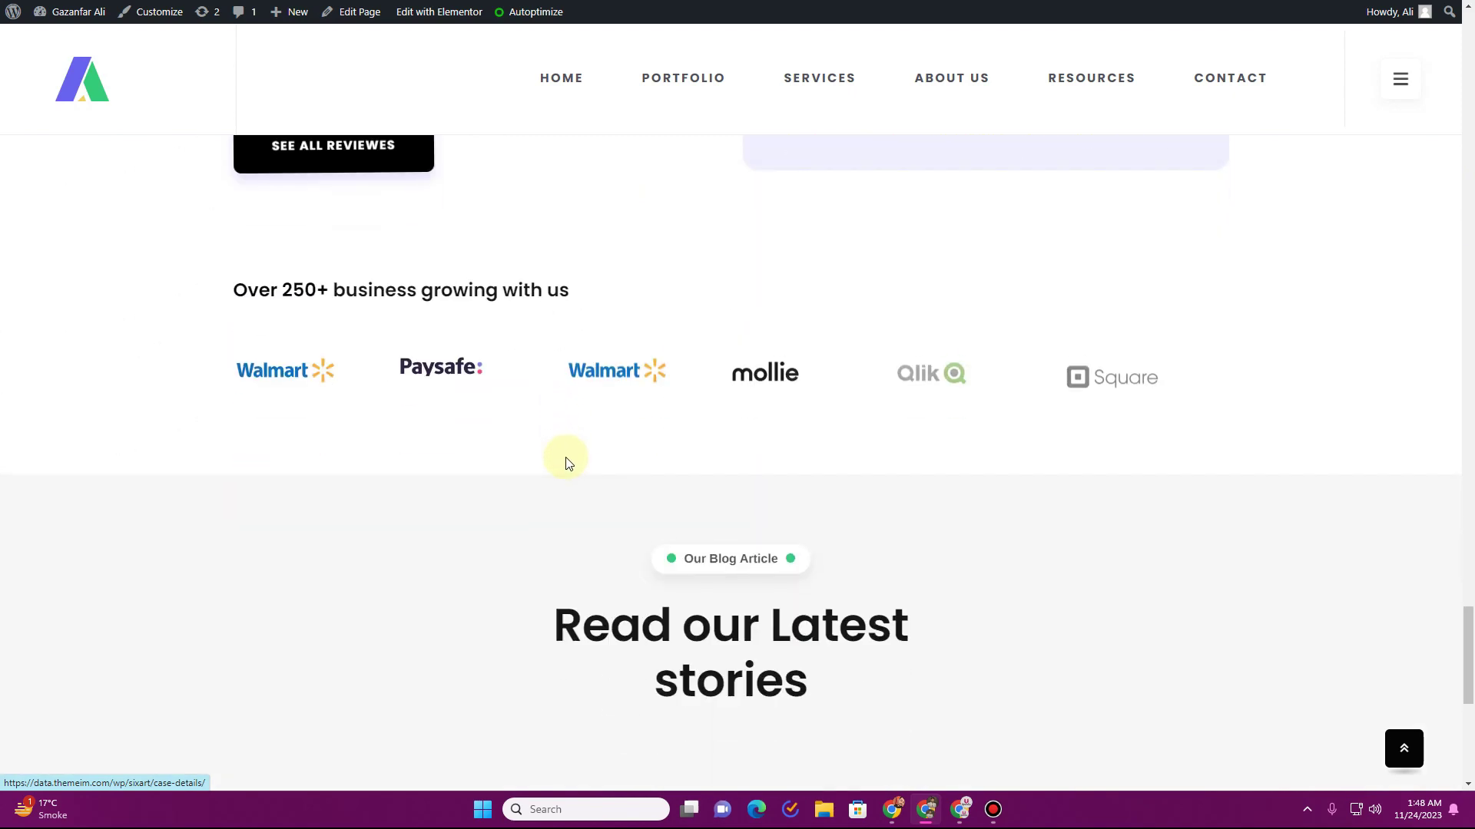
{"action": "scroll", "coordinate": [566, 461], "scroll_direction": "down", "scroll_amount": 10}
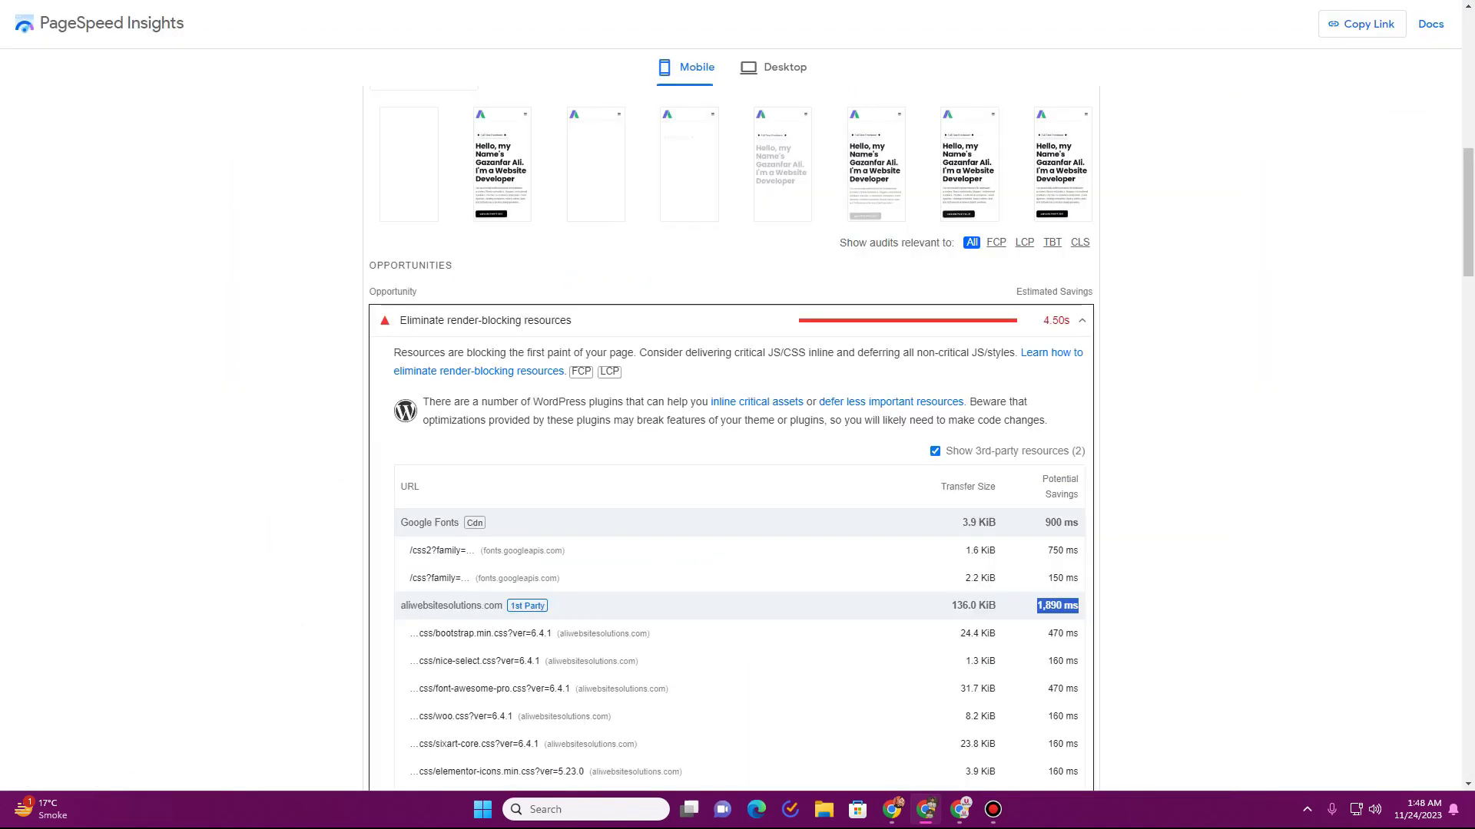
- Rerun the PageSpeed Insights analysis of the site and examine the mobile performance score and the remaining render-blocking resources
{"action": "scroll", "coordinate": [773, 290], "scroll_direction": "up", "scroll_amount": 10}
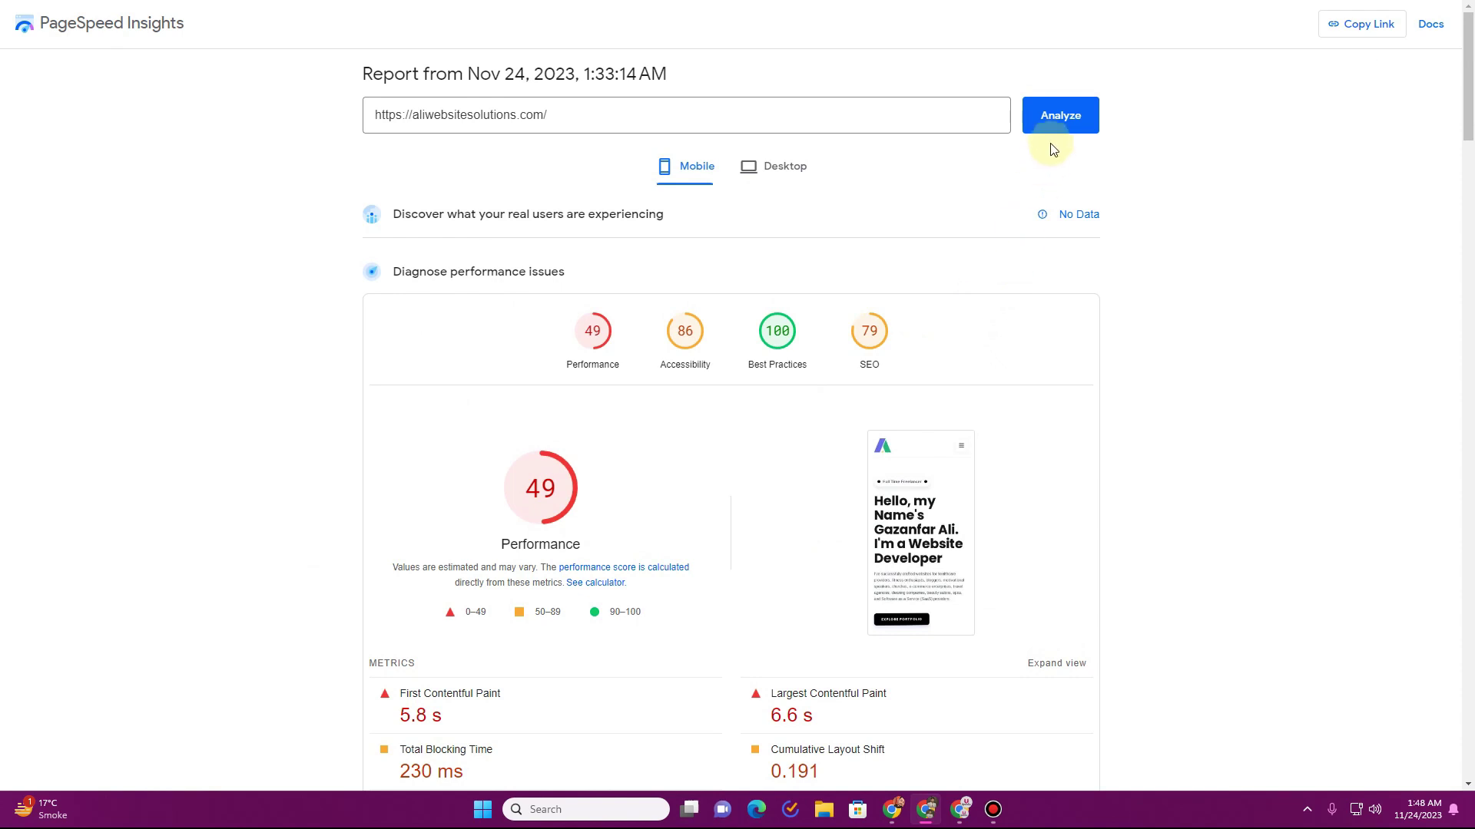
{"action": "left_click", "coordinate": [1060, 116]}
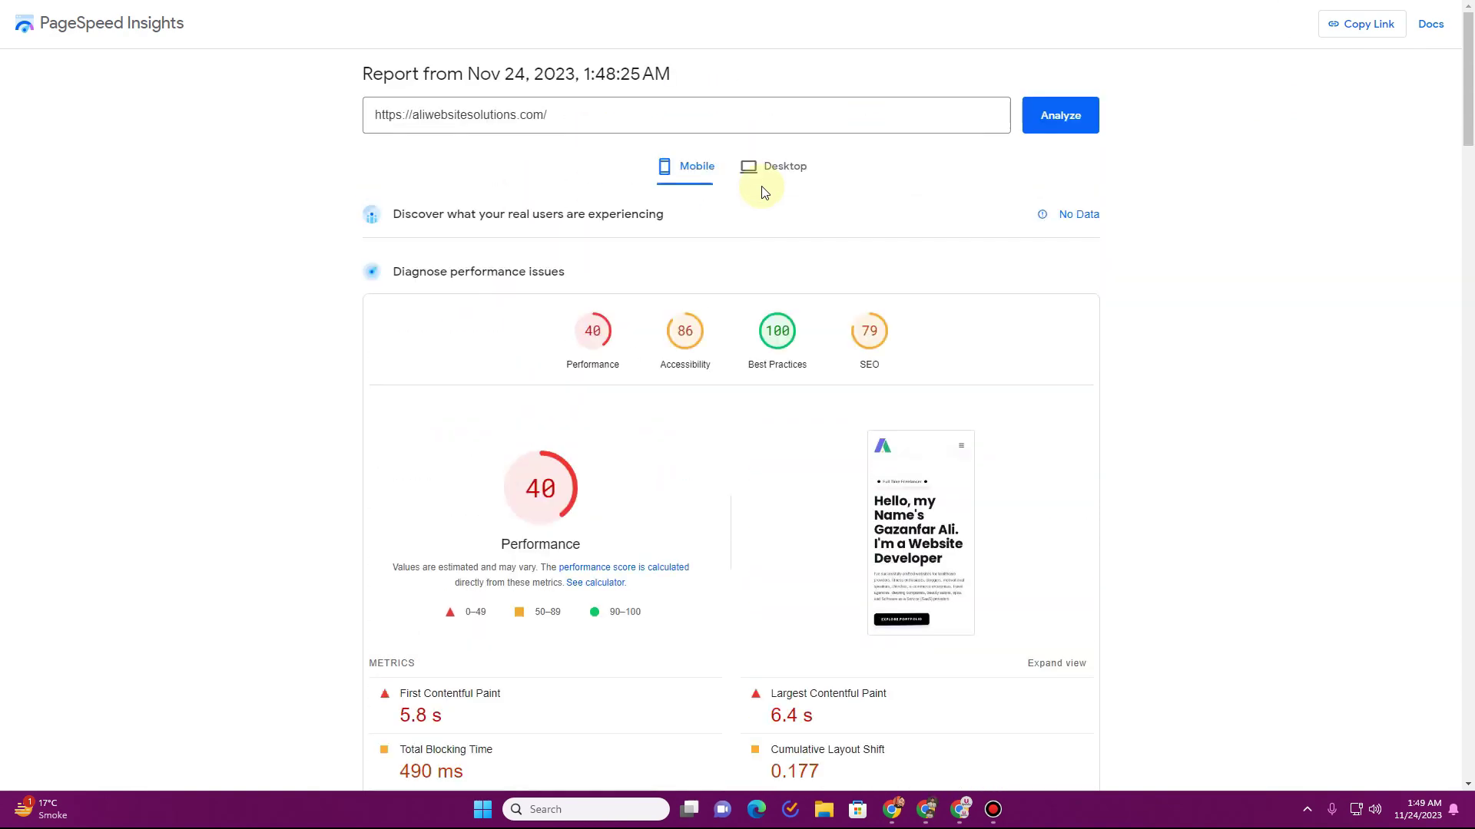
{"action": "scroll", "coordinate": [526, 361], "scroll_direction": "down", "scroll_amount": 3}
{"action": "left_click_drag", "start_coordinate": [557, 259], "coordinate": [525, 259]}
{"action": "scroll", "coordinate": [553, 313], "scroll_direction": "down", "scroll_amount": 6}
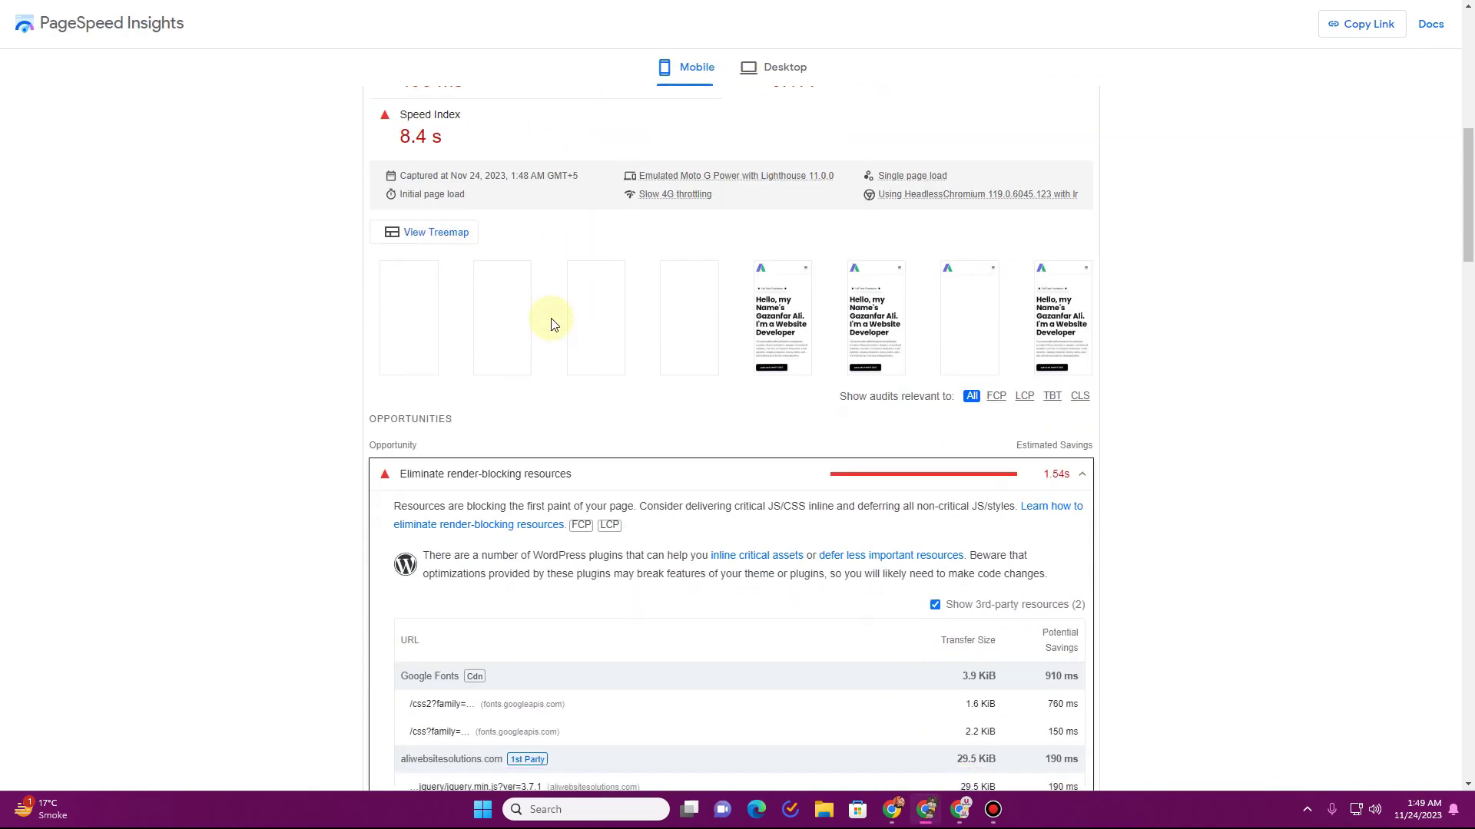
{"action": "scroll", "coordinate": [550, 324], "scroll_direction": "down", "scroll_amount": 4}
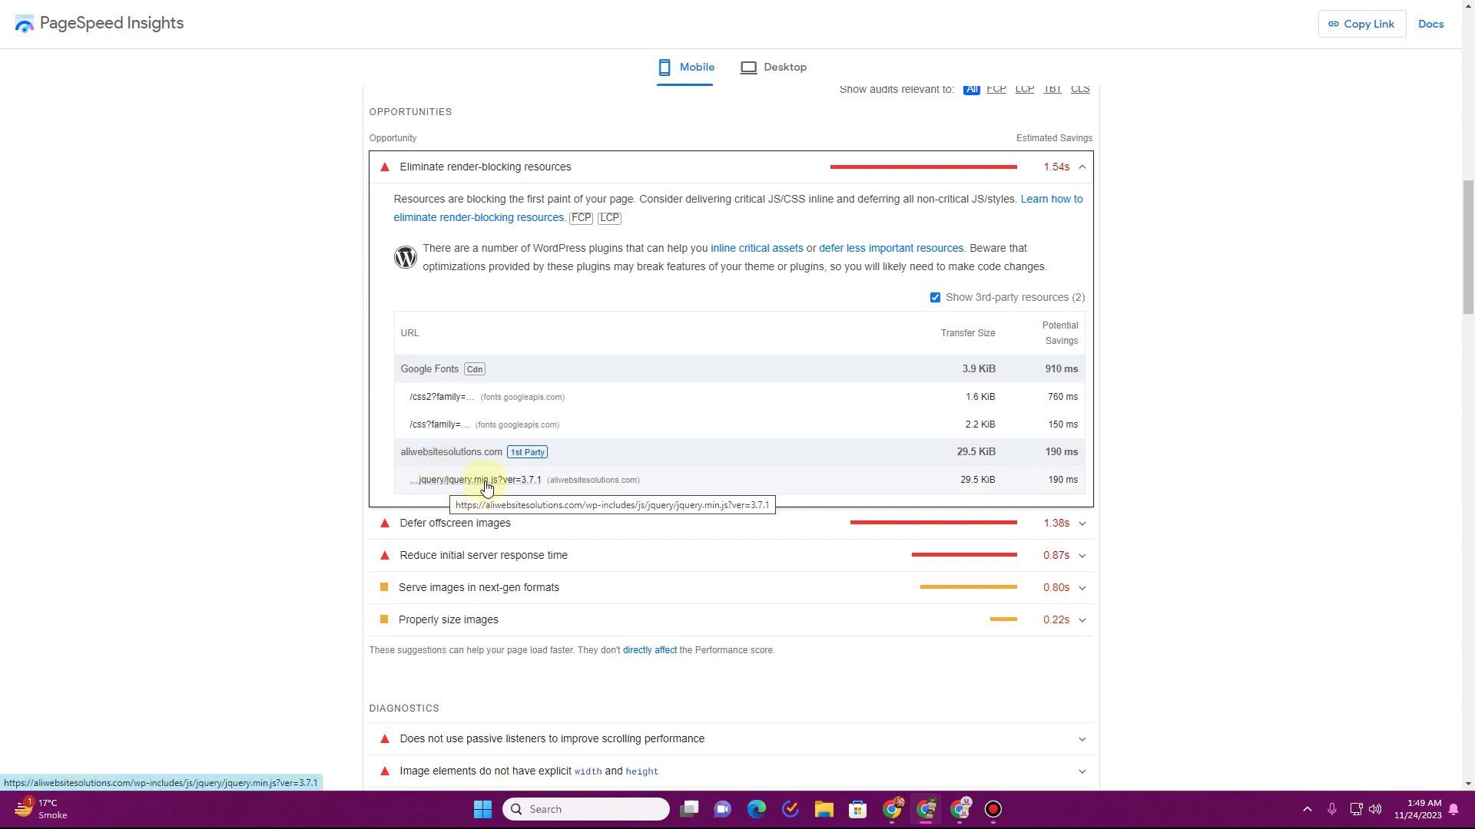
- Exclude jquery.min.js from Autoptimize's script optimization and save the changes with the cache emptied
{"action": "key", "text": "ctrl+Tab"}
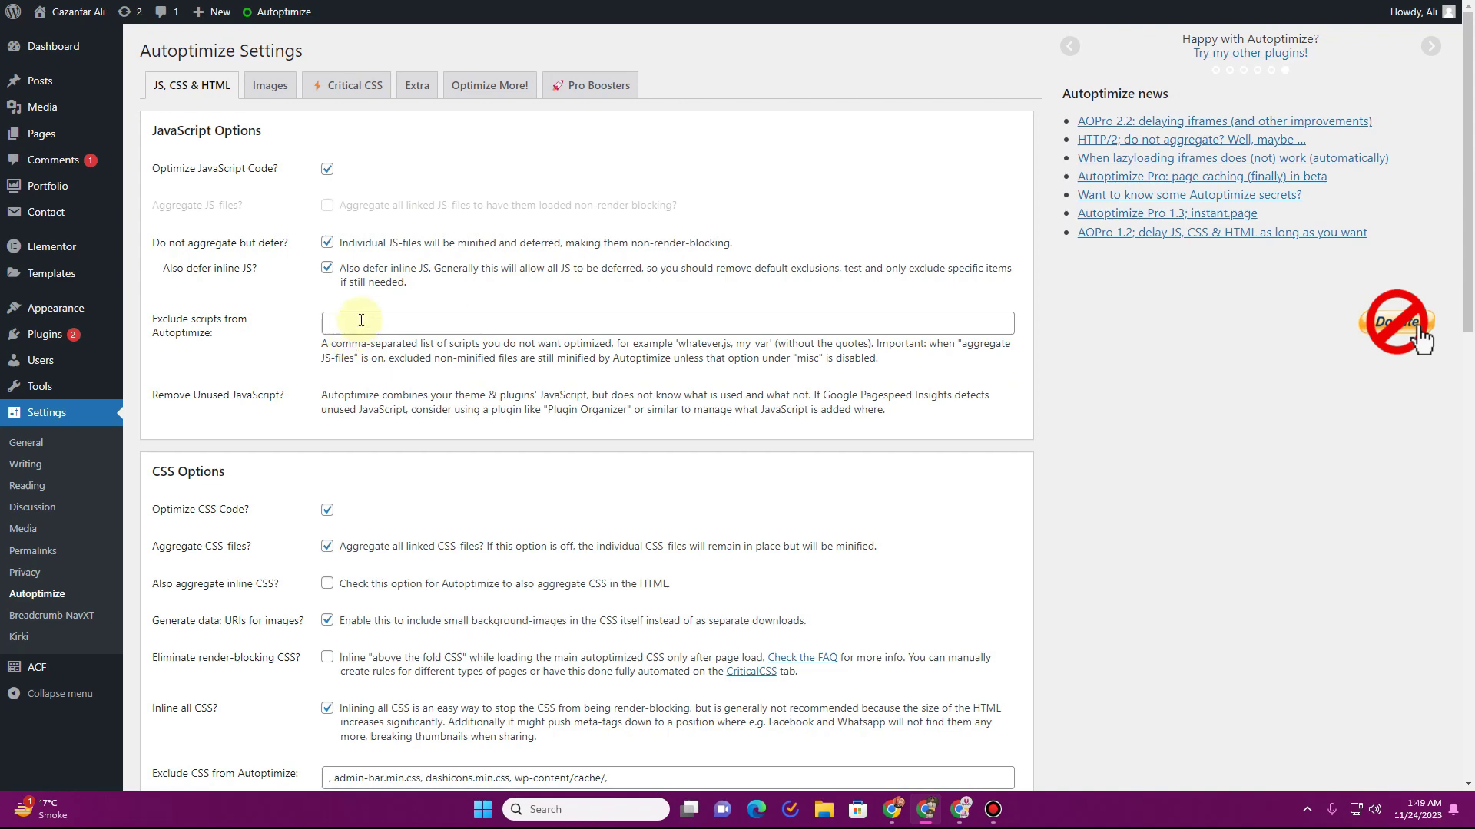
{"action": "left_click", "coordinate": [360, 319]}
{"action": "type", "text": "jquery.min.js"}
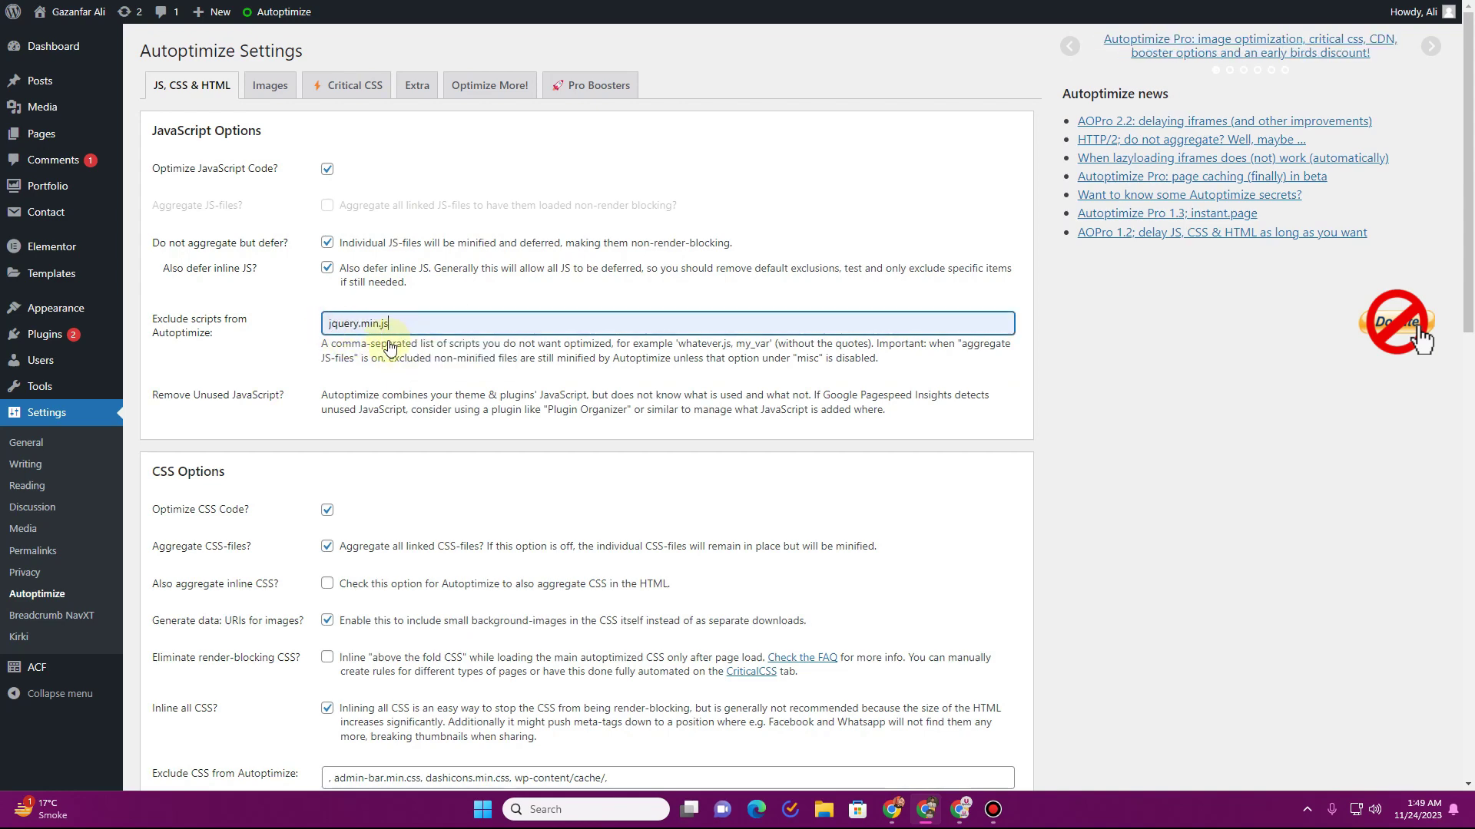
{"action": "scroll", "coordinate": [261, 396], "scroll_direction": "down", "scroll_amount": 20}
{"action": "left_click", "coordinate": [270, 711]}
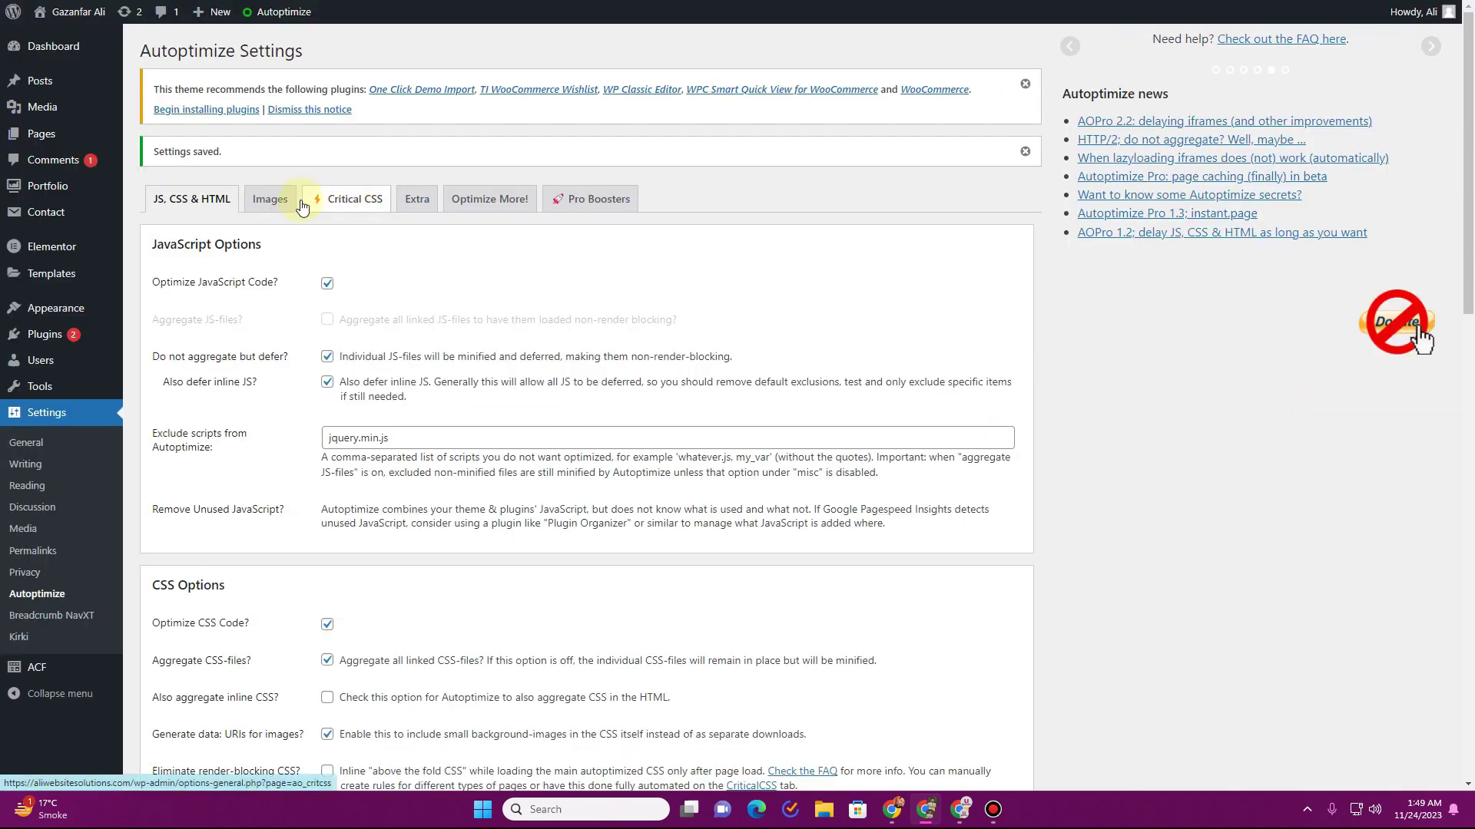
- In Autoptimize's extra optimizations, set Google Fonts to combine and link deferred in head, and enable emoji removal
{"action": "left_click", "coordinate": [415, 202]}
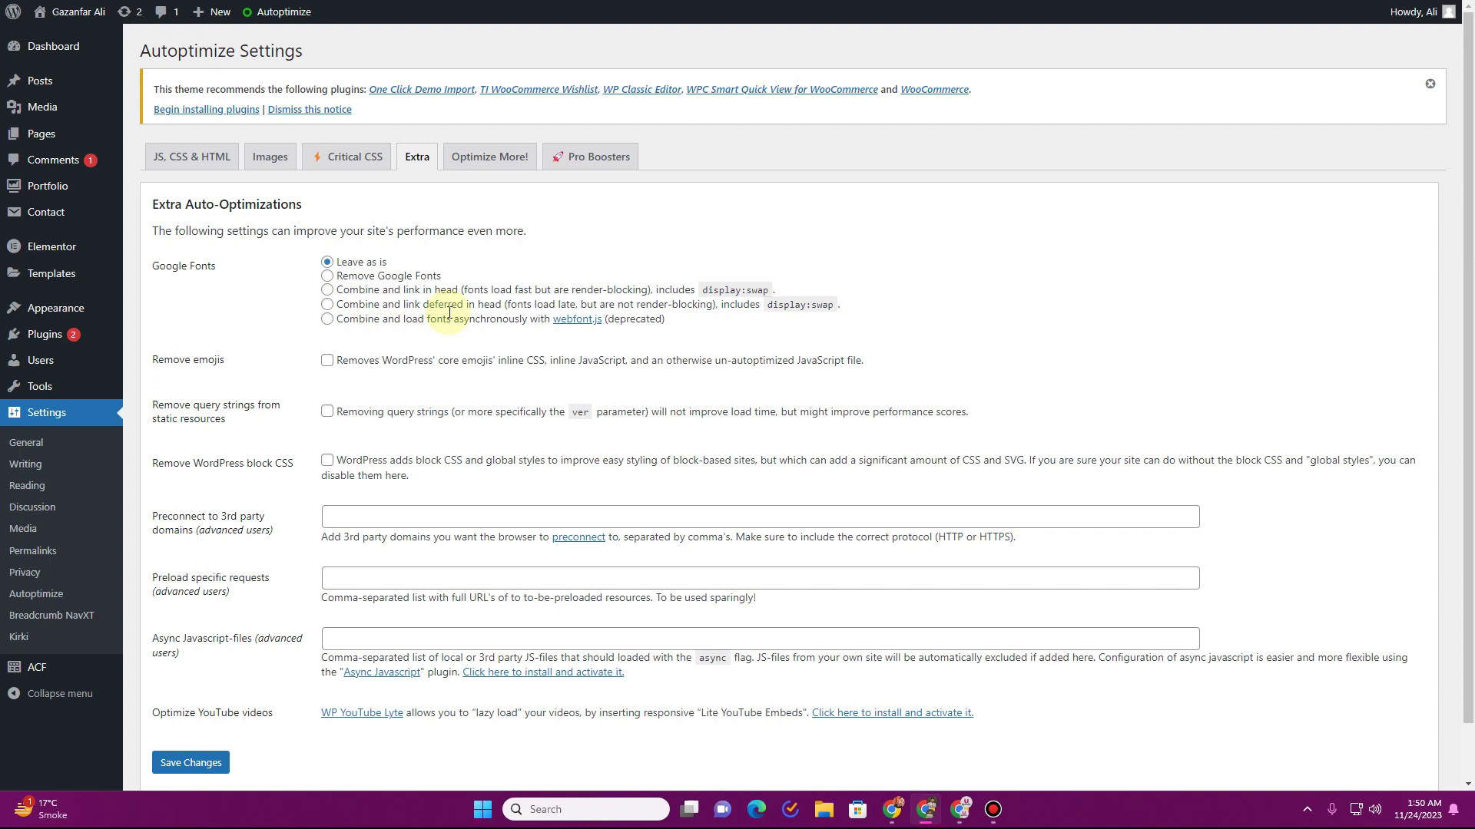
{"action": "left_click", "coordinate": [328, 305]}
{"action": "scroll", "coordinate": [369, 304], "scroll_direction": "down", "scroll_amount": 1}
{"action": "left_click", "coordinate": [327, 299]}
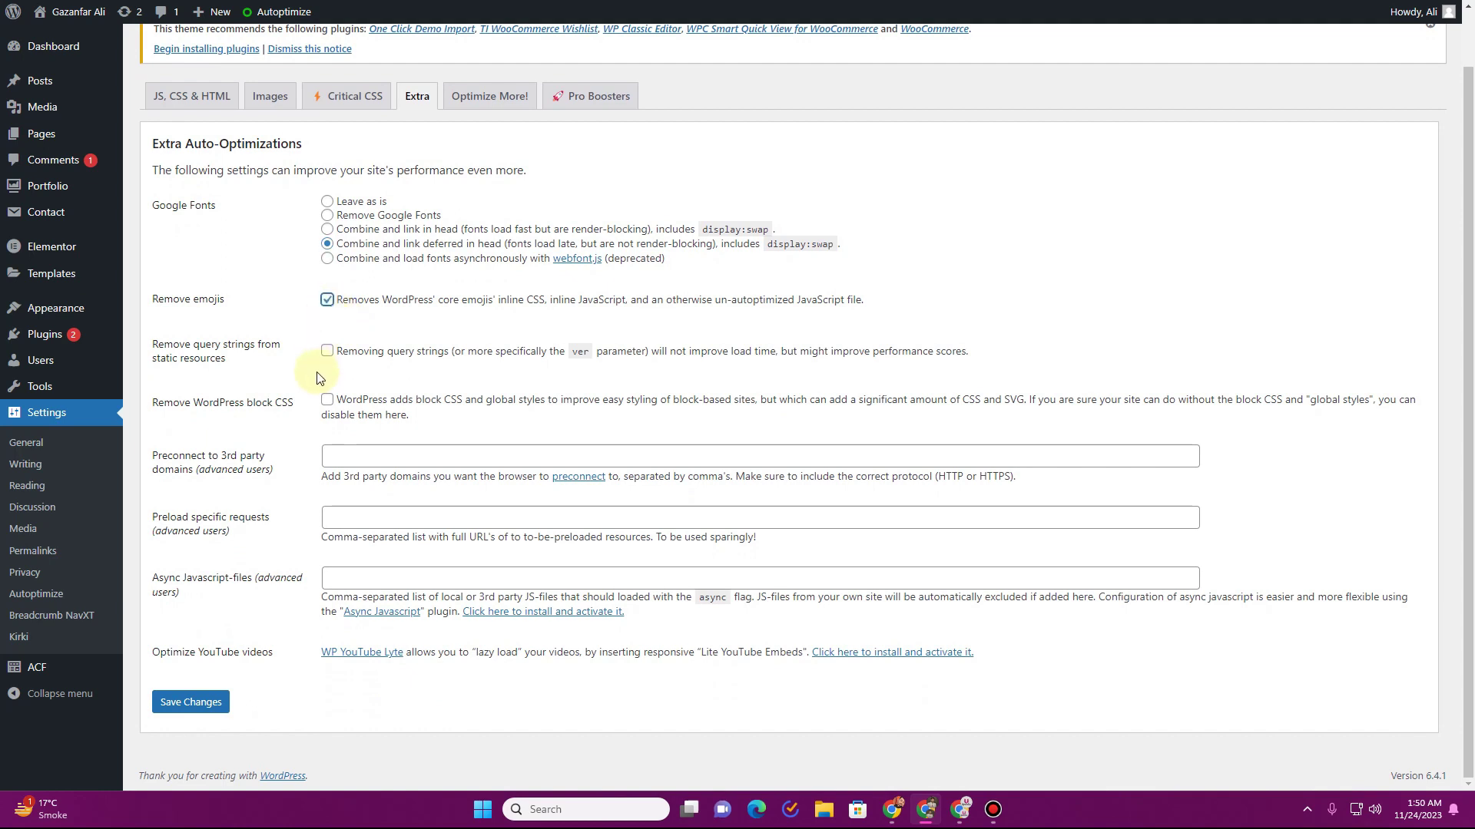
- Enable removal of query strings from static resources and of WordPress block CSS, and save the extra optimization settings
{"action": "left_click", "coordinate": [327, 352]}
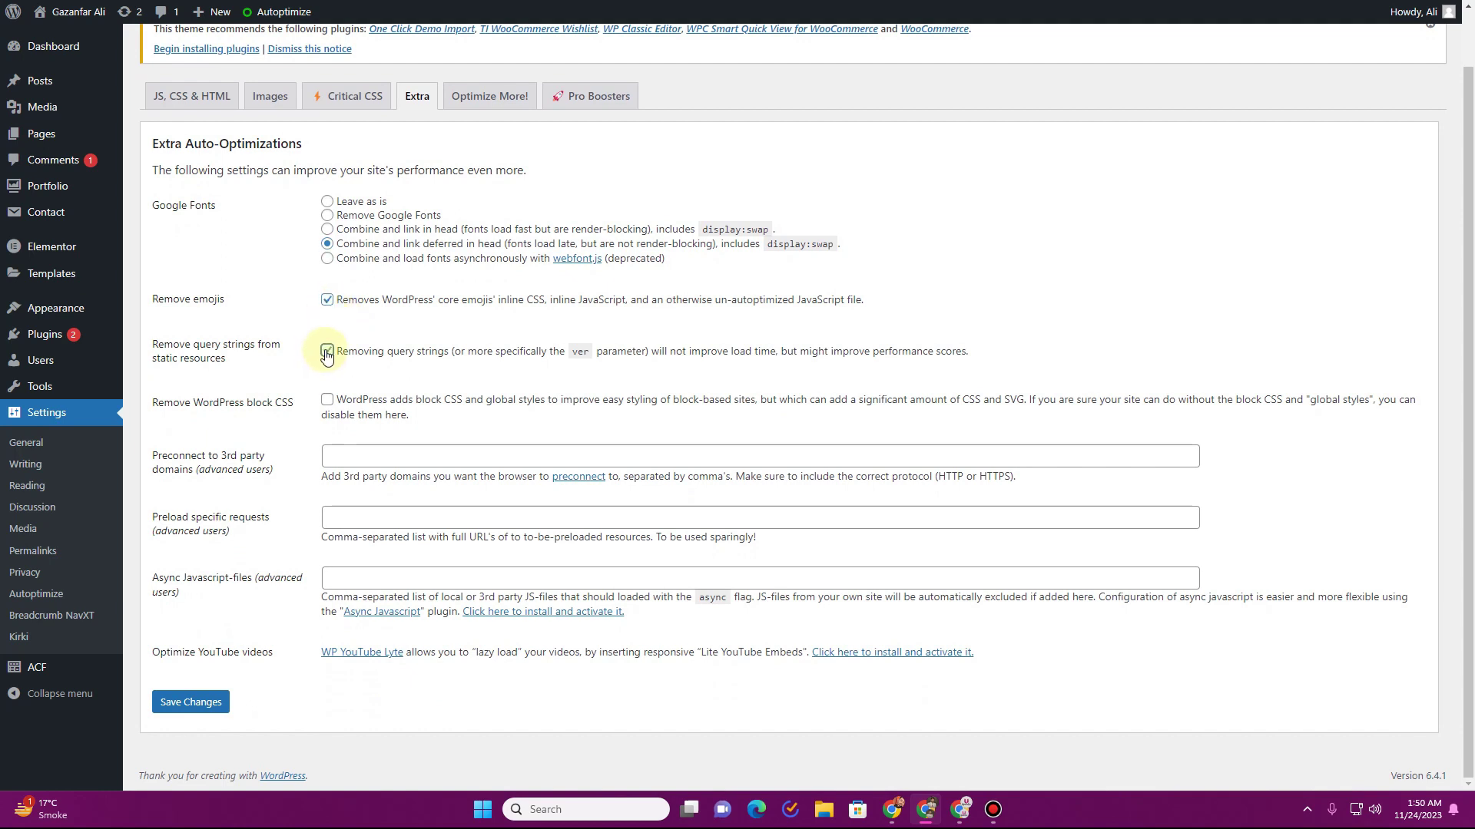
{"action": "left_click", "coordinate": [328, 400]}
{"action": "left_click", "coordinate": [208, 702]}
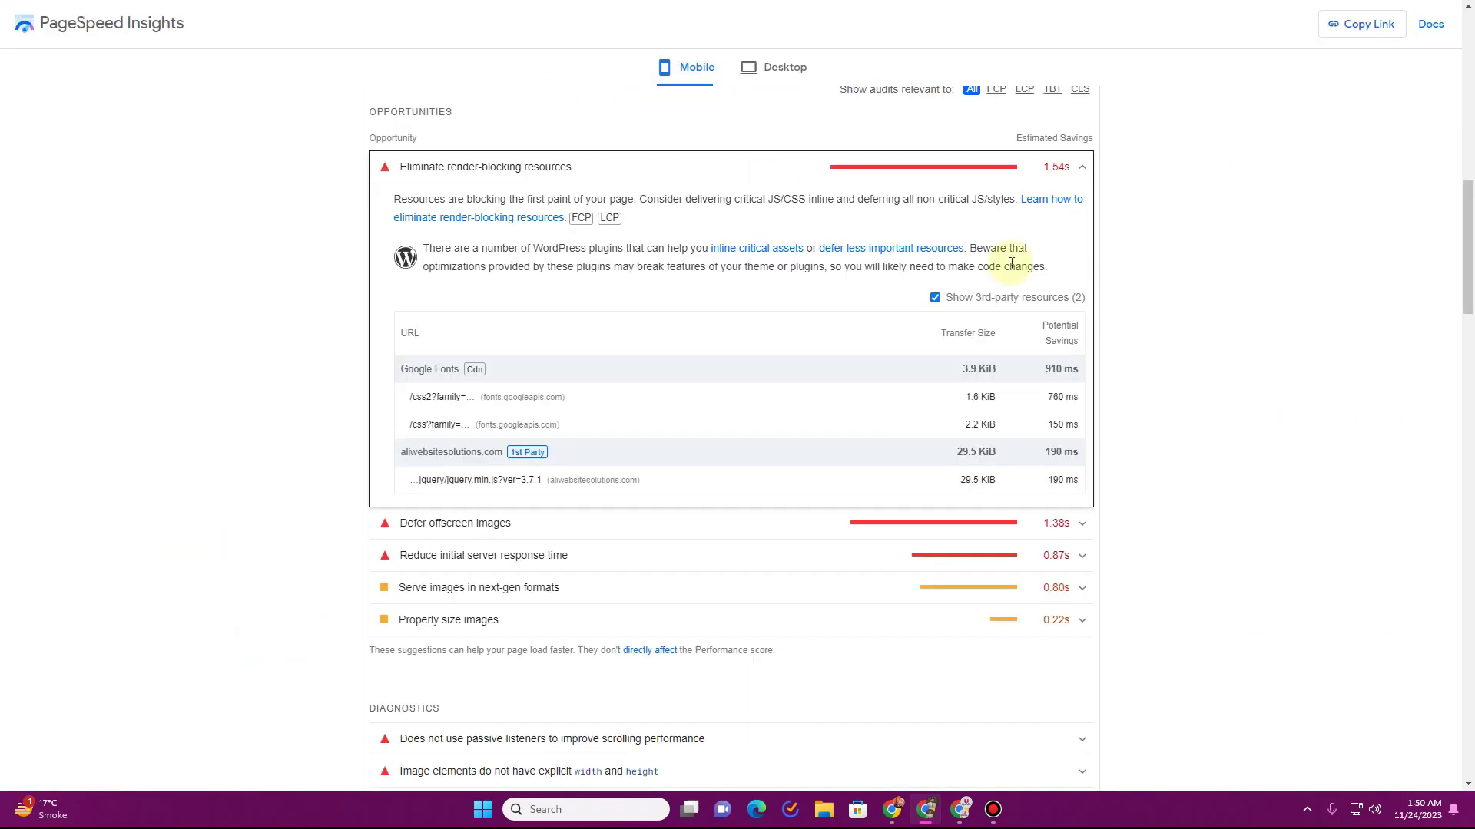
- Analyze the site again in PageSpeed Insights and check the mobile performance score and the listed opportunities for render-blocking resources
{"action": "scroll", "coordinate": [1159, 320], "scroll_direction": "up", "scroll_amount": 15}
{"action": "left_click", "coordinate": [1060, 115]}
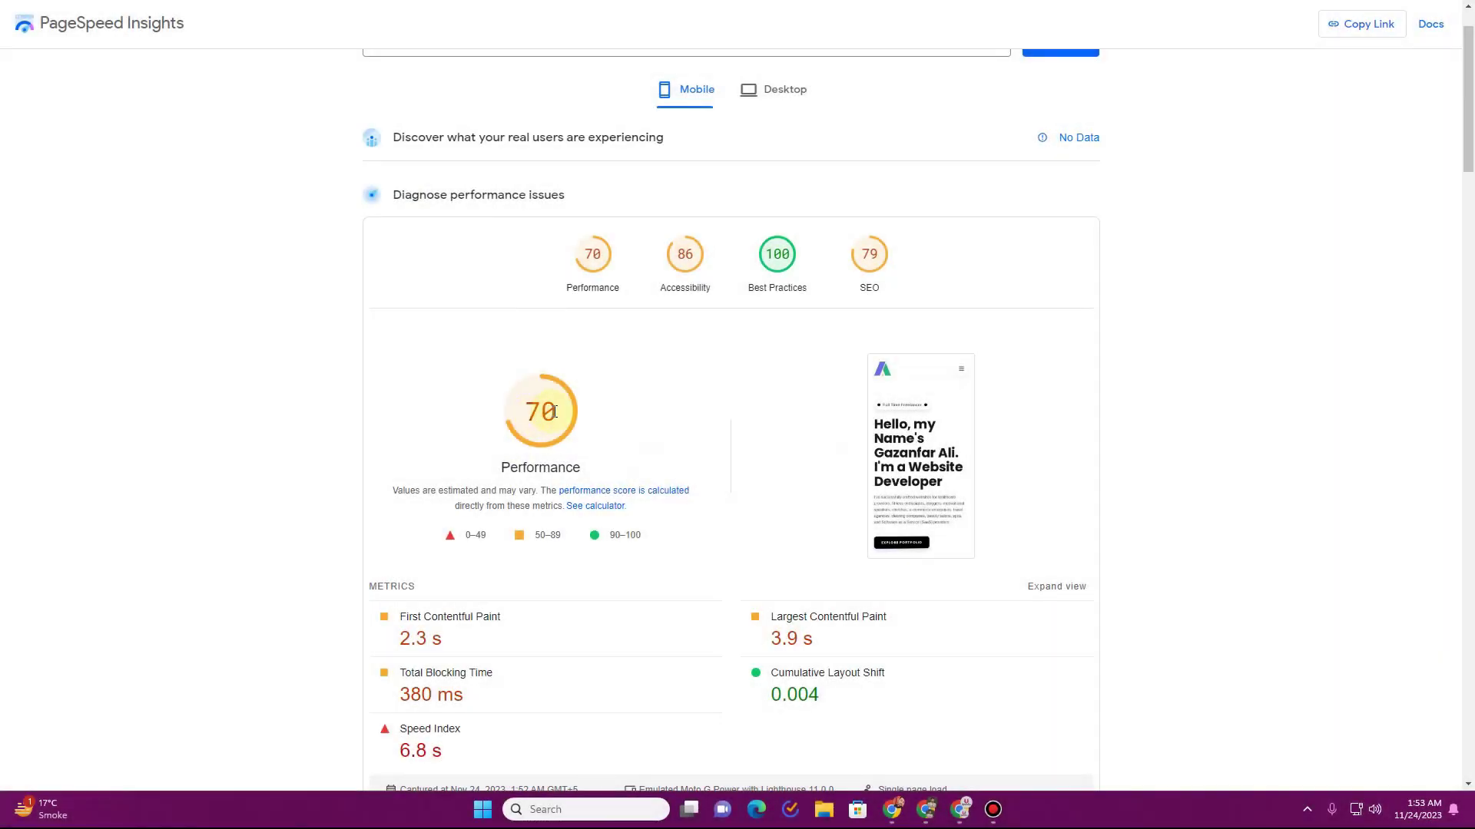
{"action": "left_click_drag", "start_coordinate": [554, 412], "coordinate": [535, 412]}
{"action": "left_click", "coordinate": [531, 407]}
{"action": "scroll", "coordinate": [532, 407], "scroll_direction": "down", "scroll_amount": 8}
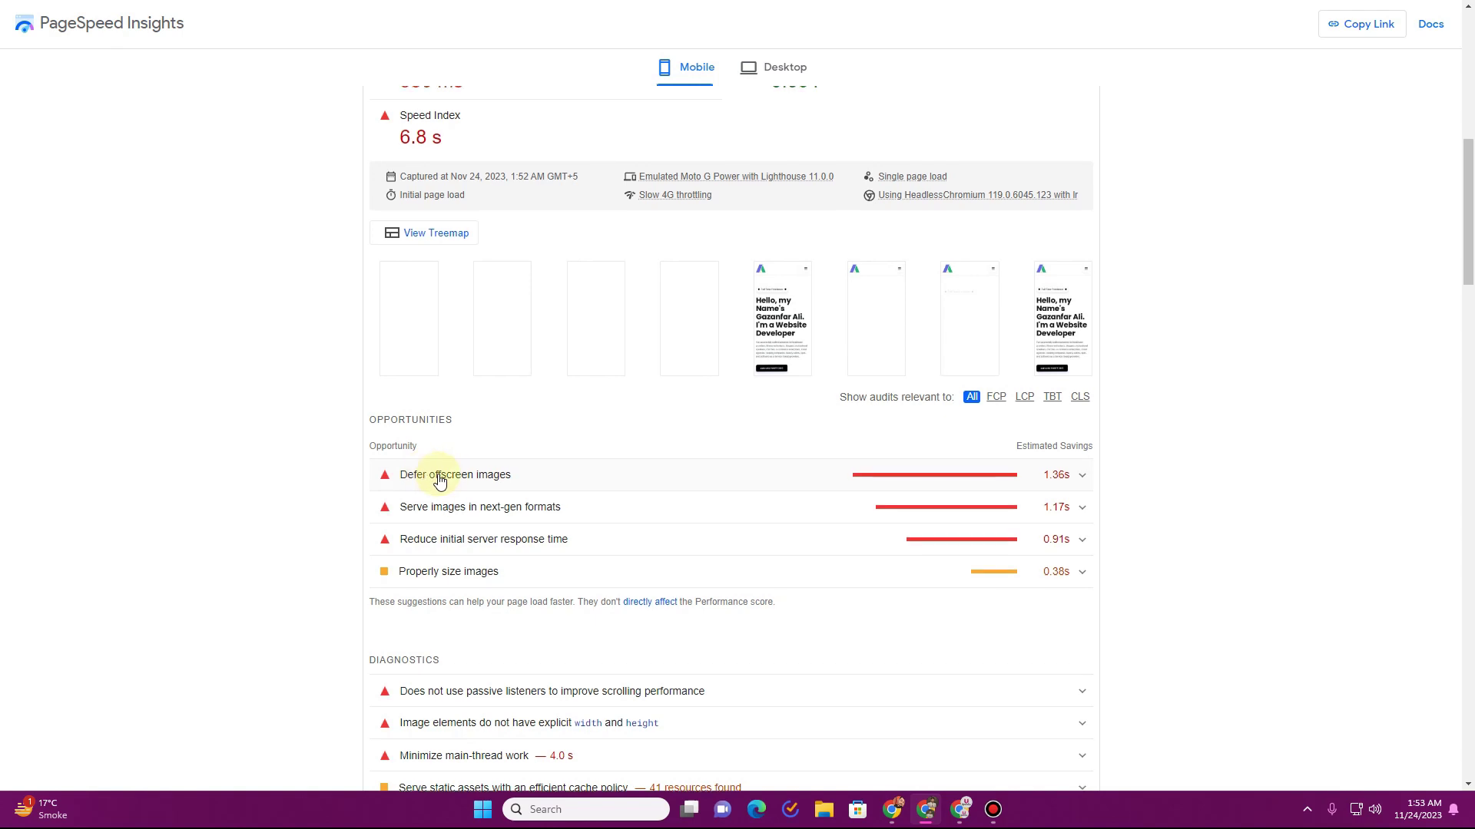
{"action": "scroll", "coordinate": [430, 478], "scroll_direction": "up", "scroll_amount": 4}
{"action": "scroll", "coordinate": [440, 481], "scroll_direction": "up", "scroll_amount": 3}
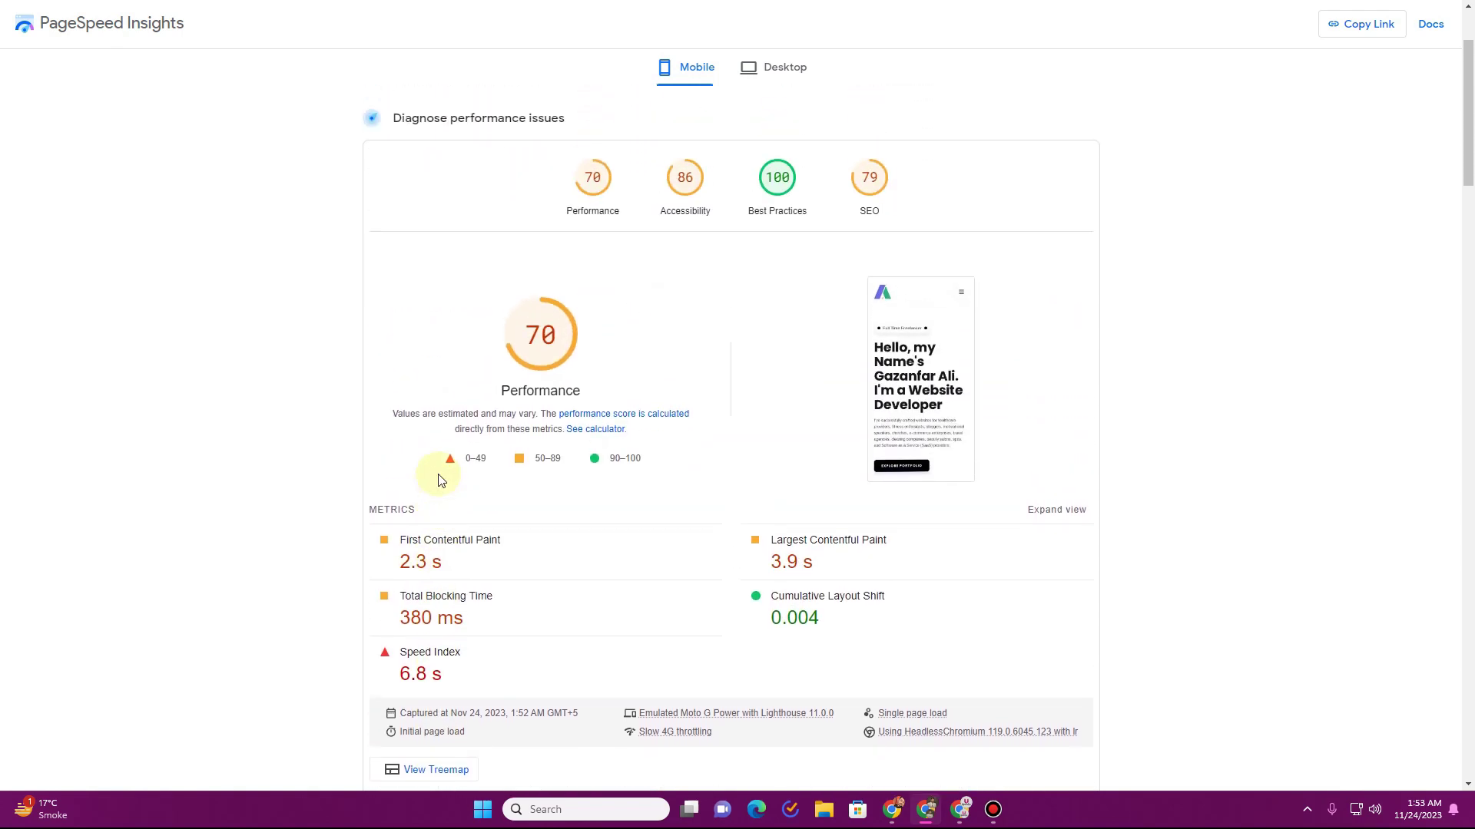
{"action": "scroll", "coordinate": [440, 481], "scroll_direction": "up", "scroll_amount": 2}
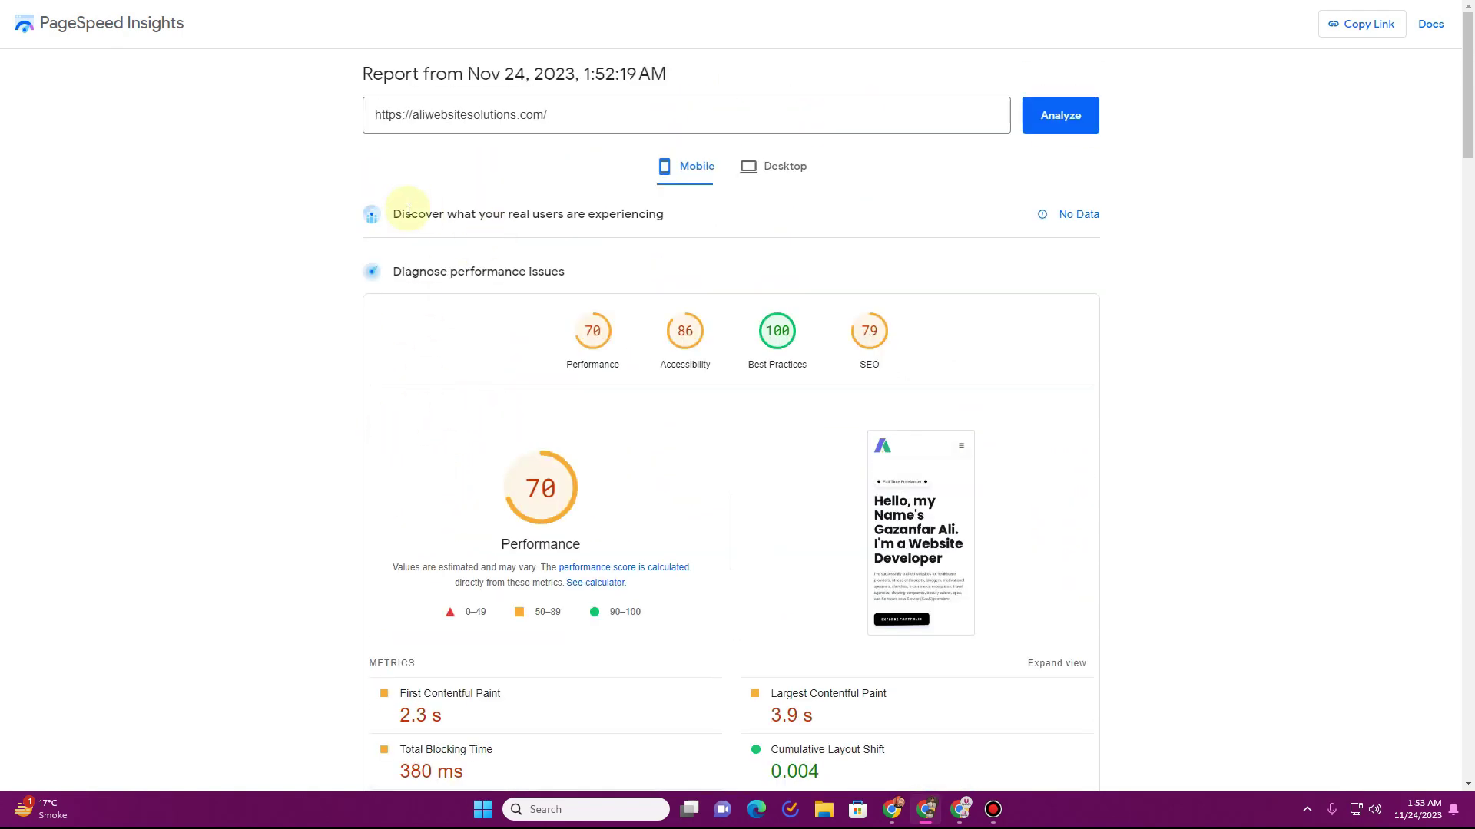